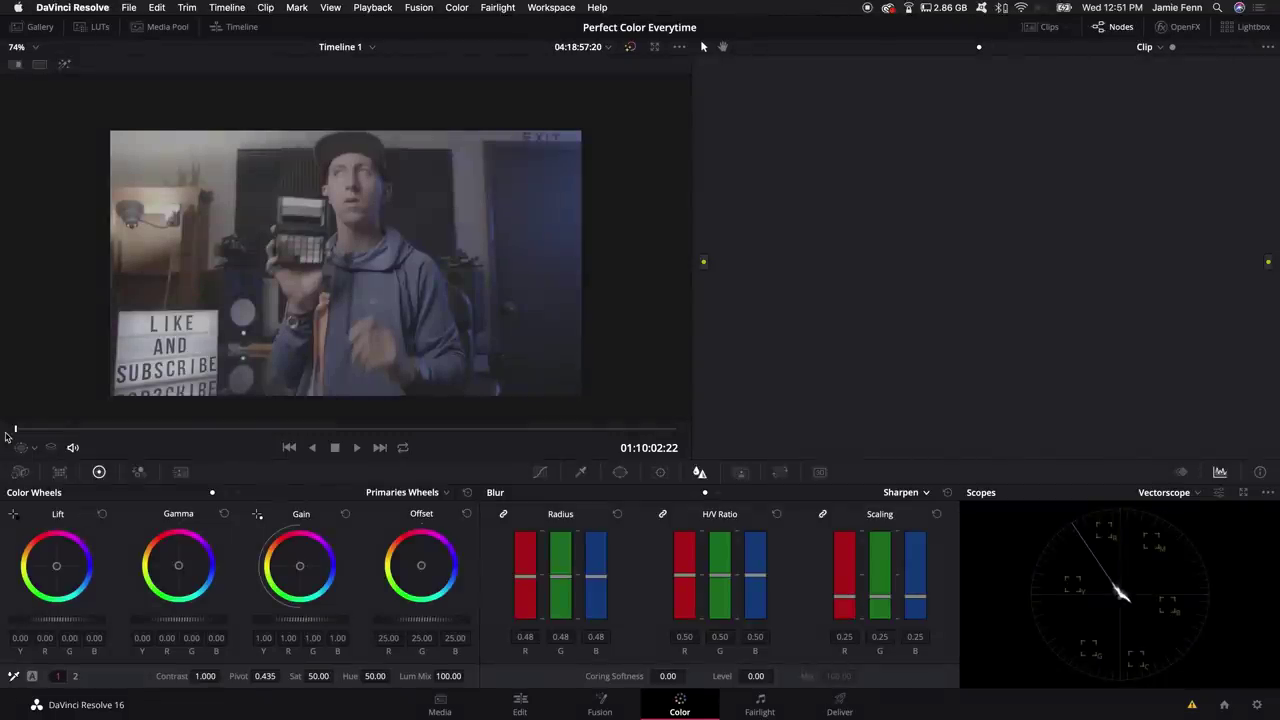
# Scrub to 01:10:06:12 where the colour checker is held up, zooming the viewer to inspect it
pyautogui.moveTo(12, 431); pyautogui.dragTo(316, 432)
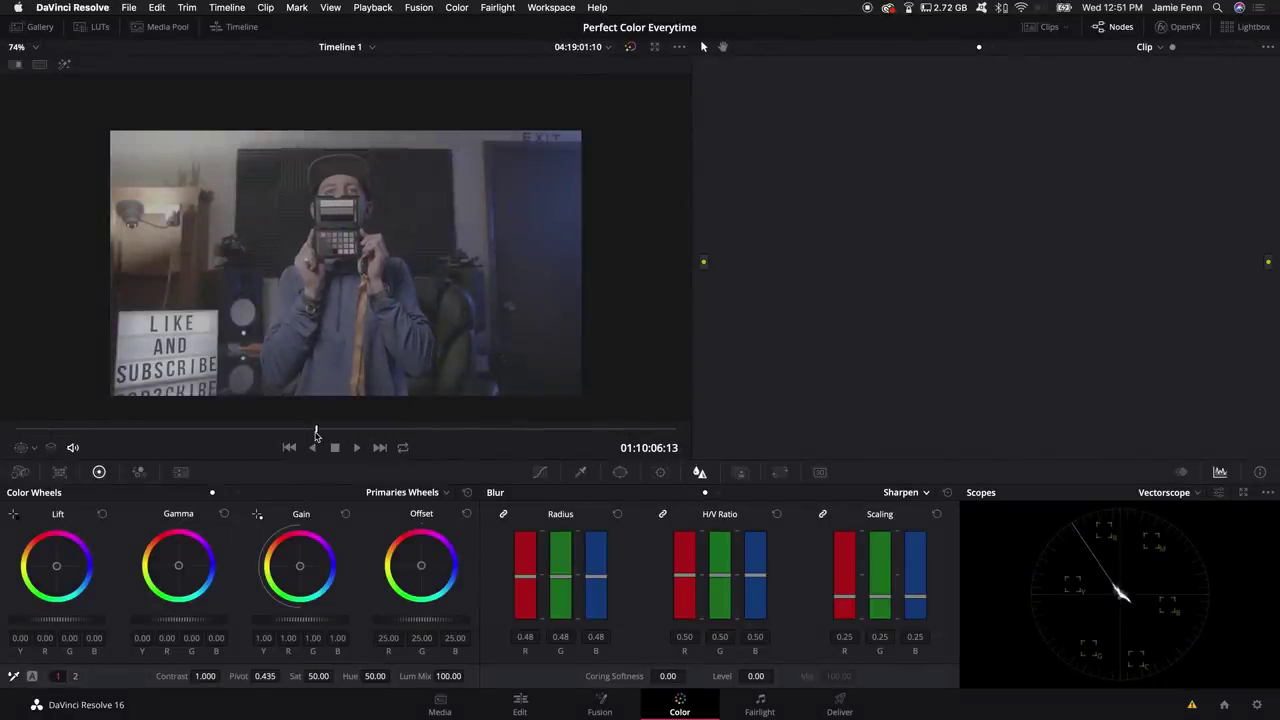
pyautogui.moveTo(316, 434)
pyautogui.mouseDown()
pyautogui.moveTo(340, 432)
pyautogui.moveTo(313, 433)
pyautogui.mouseUp()
pyautogui.scroll(6, 330, 188)
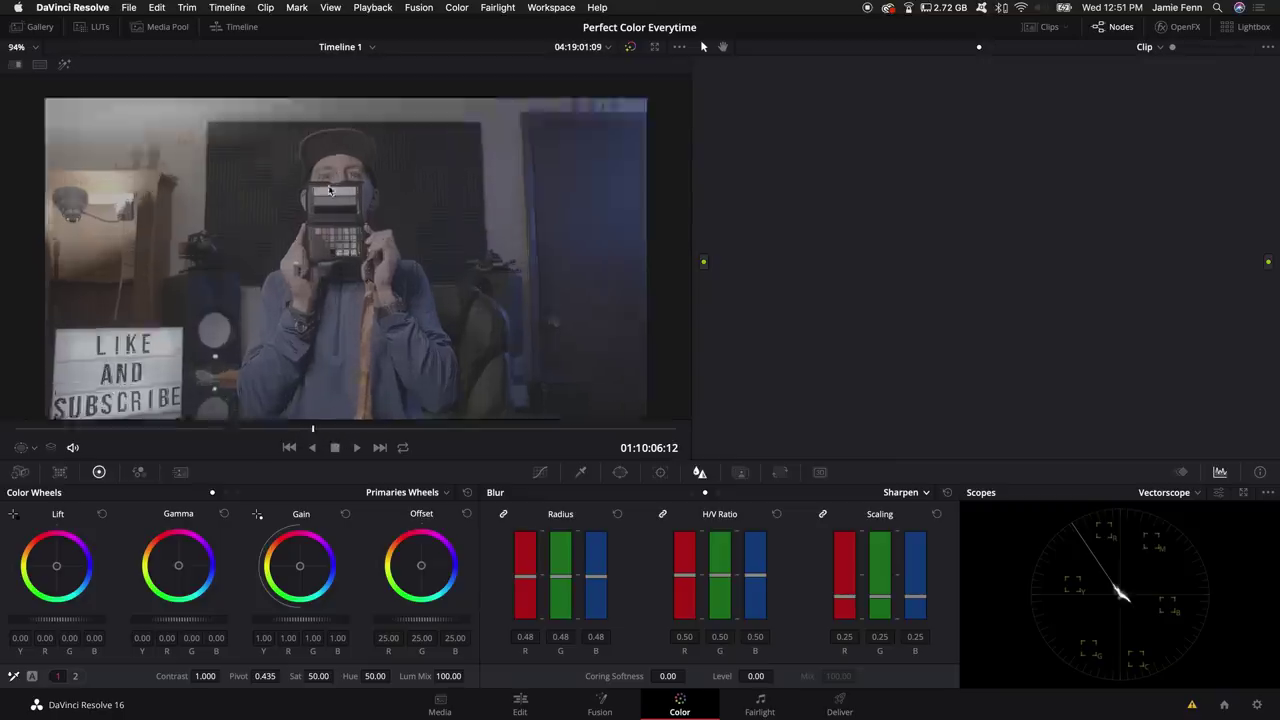
pyautogui.scroll(2, 330, 190)
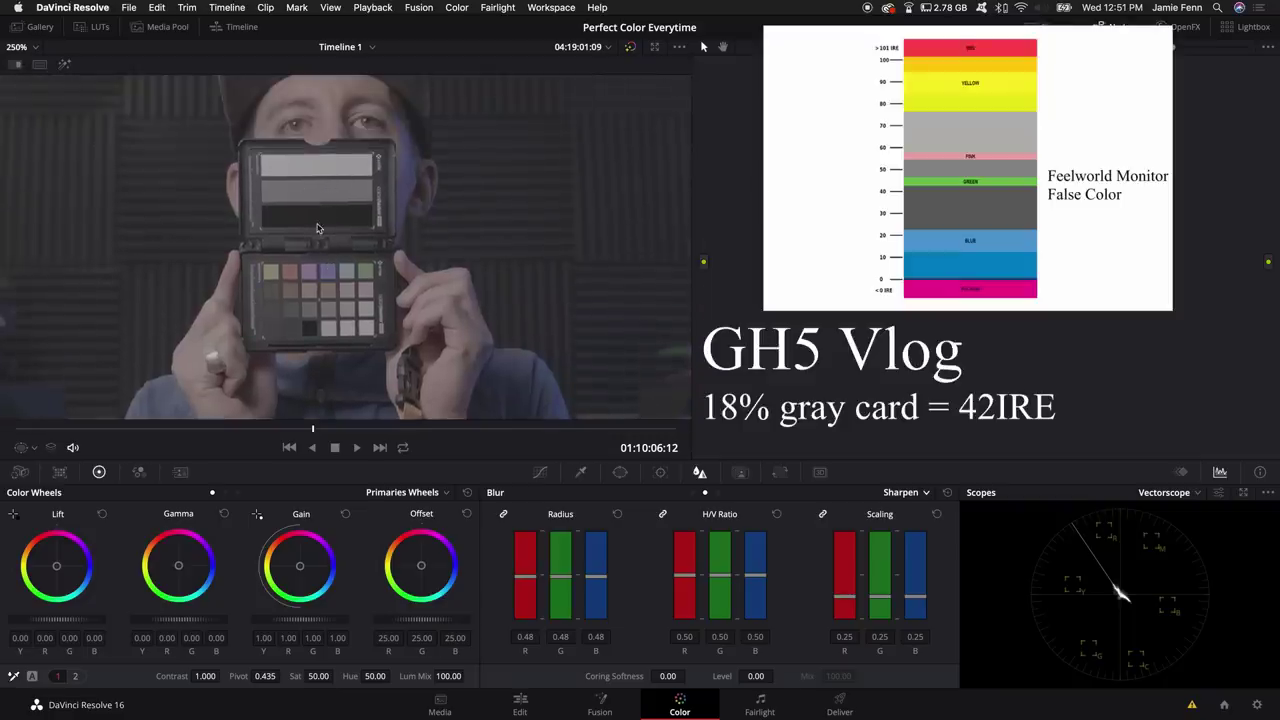
pyautogui.scroll(-6, 316, 205)
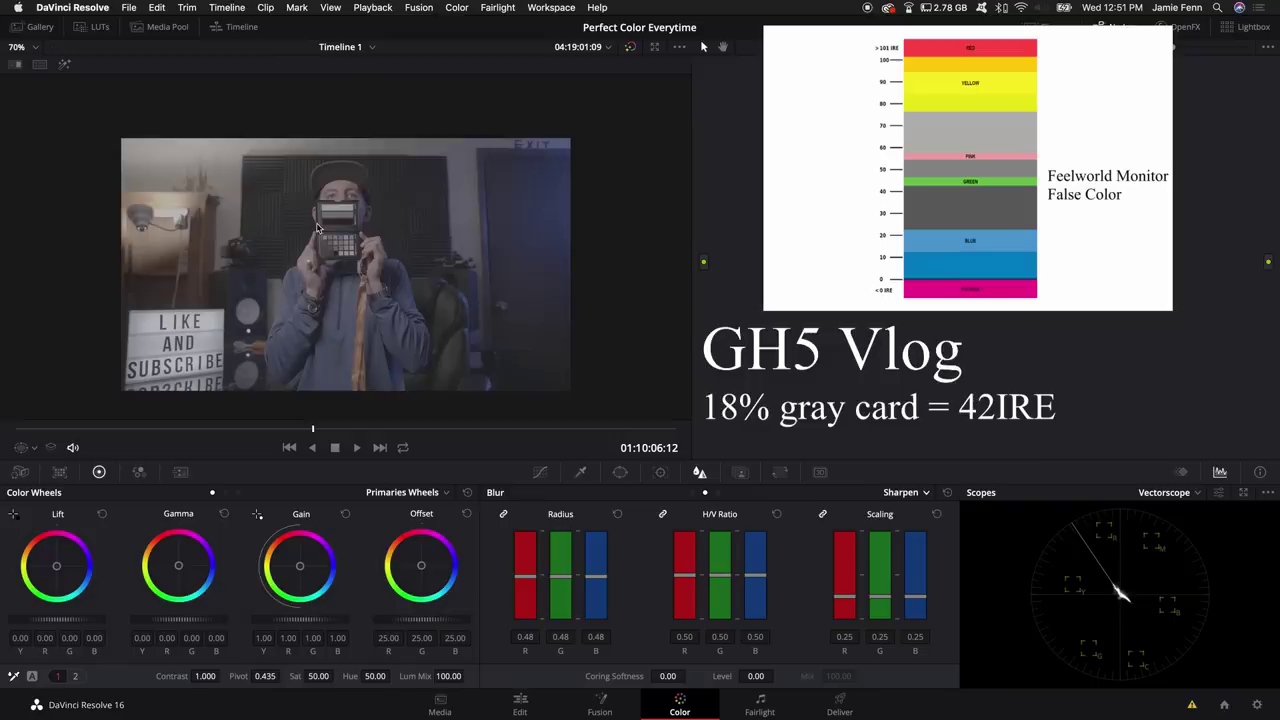
pyautogui.scroll(3, 316, 228)
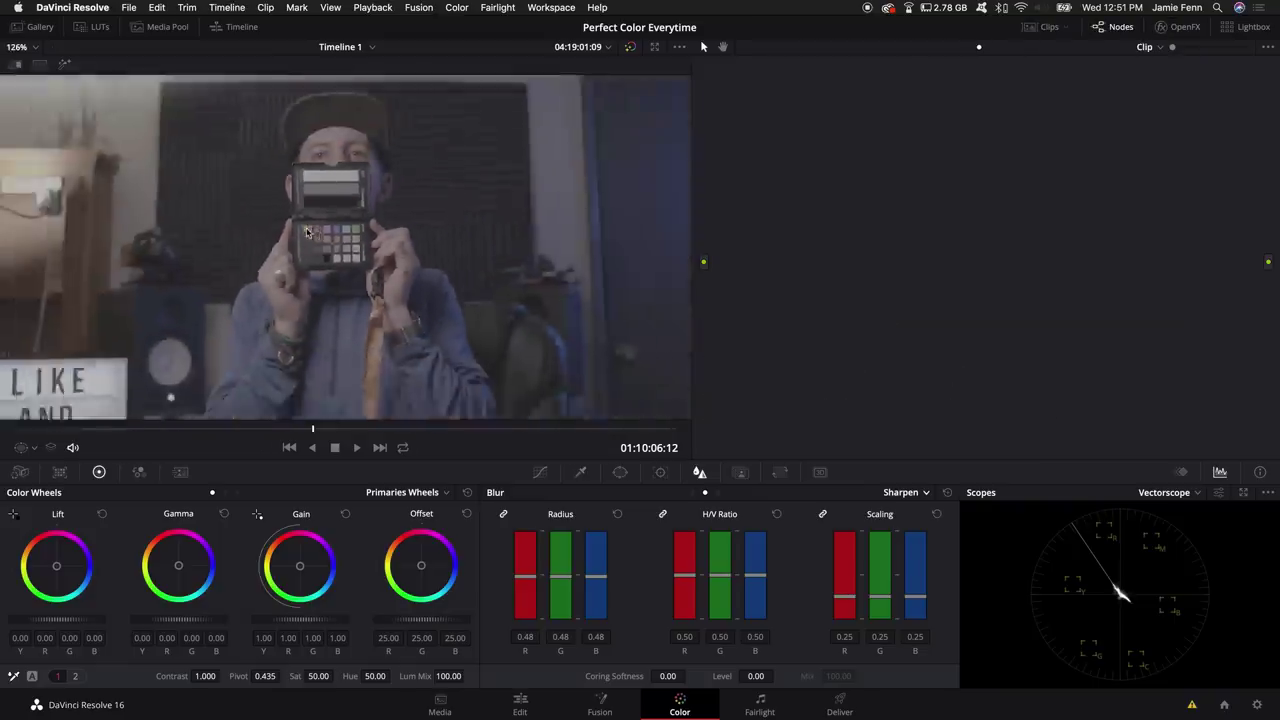
pyautogui.scroll(-3, 308, 232)
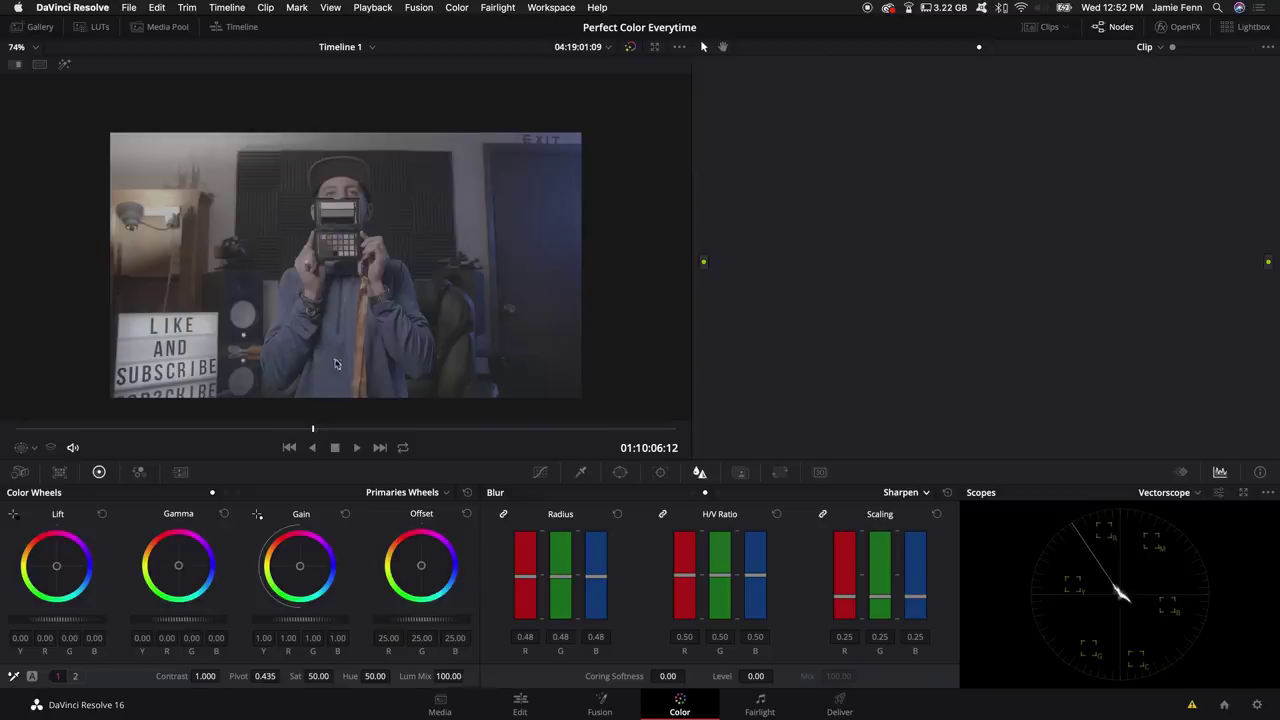
# Return to 01:10:04:12 and set the Color Match chart to X-Rite ColorChecker Passport Video
pyautogui.moveTo(314, 431); pyautogui.dragTo(240, 431)
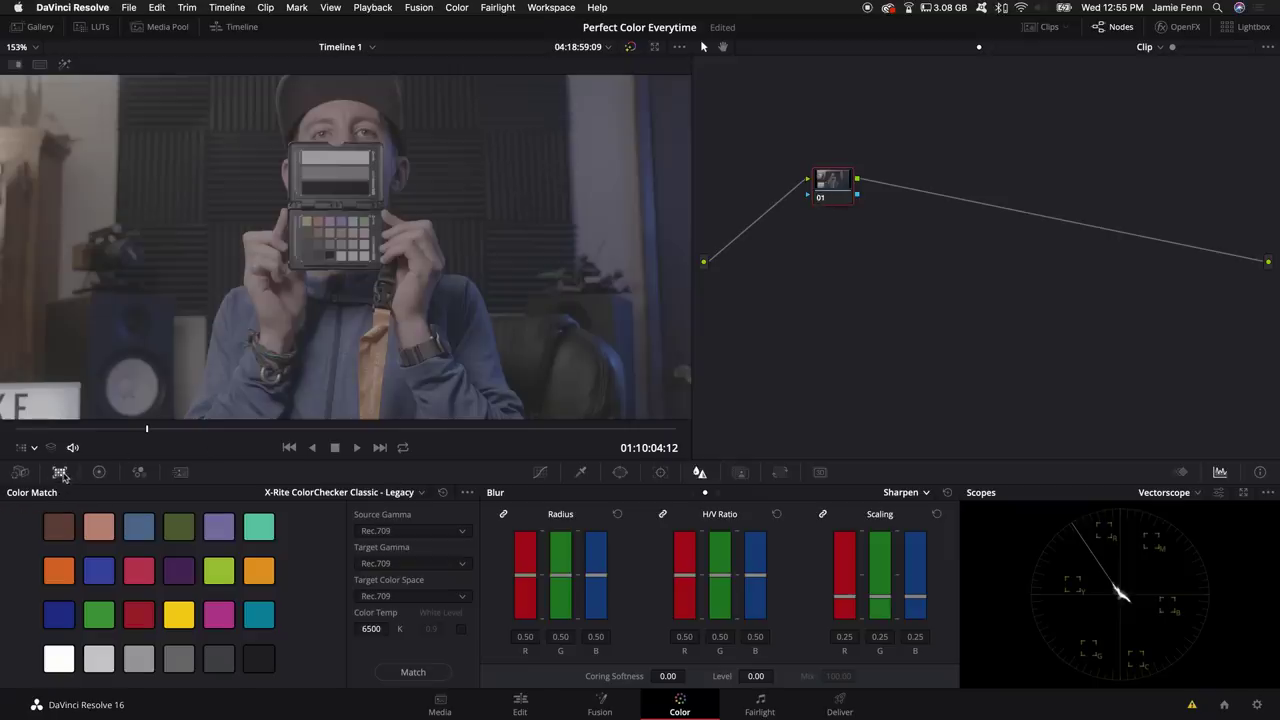
pyautogui.click(356, 494)
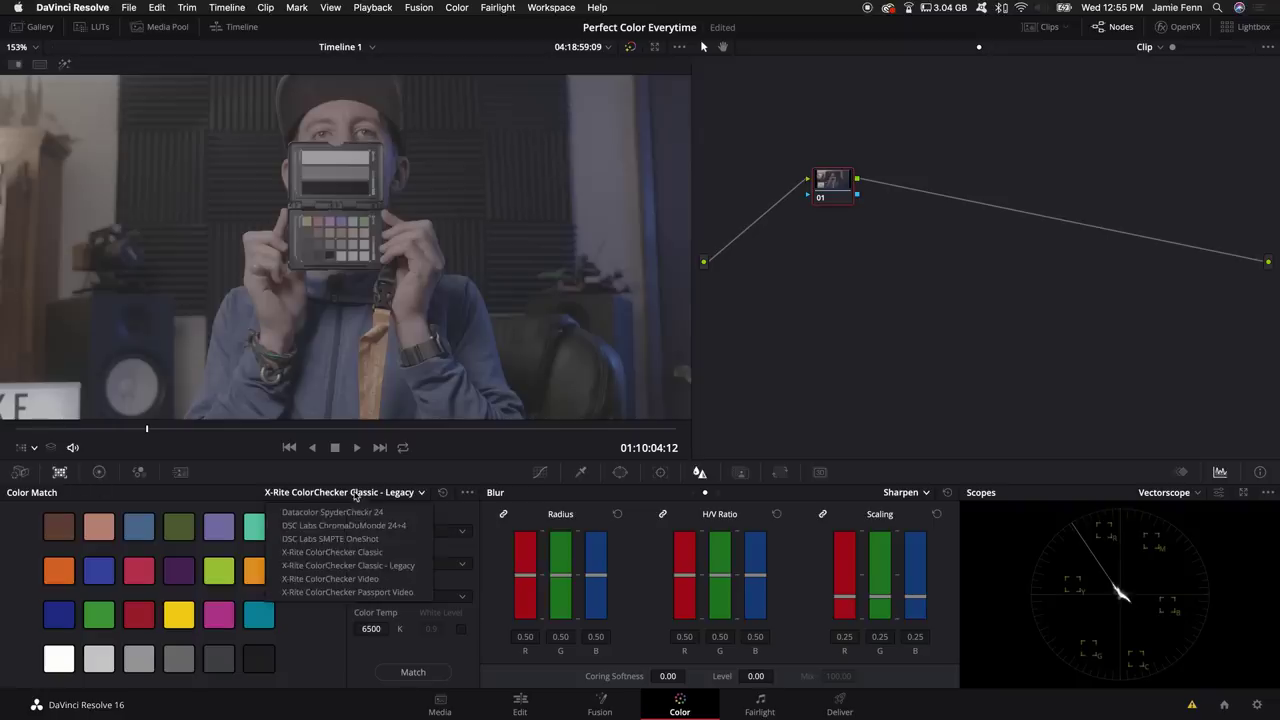
pyautogui.click(338, 593)
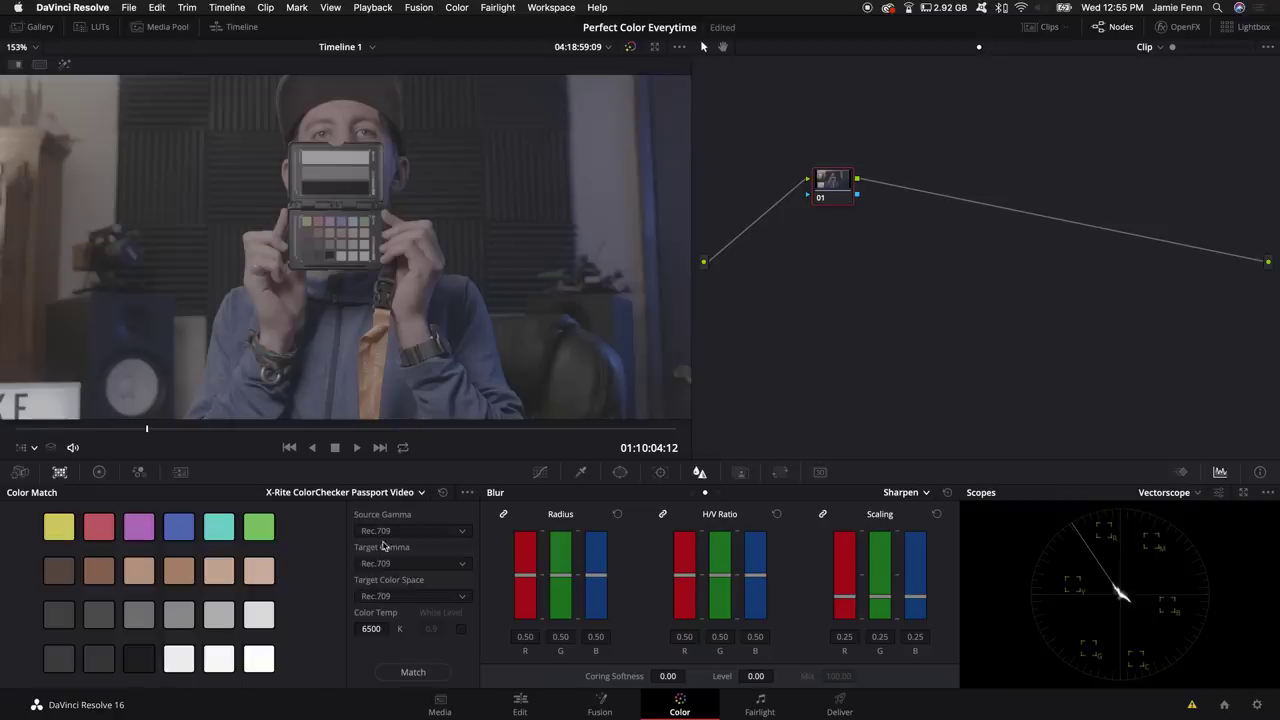
pyautogui.click(31, 449)
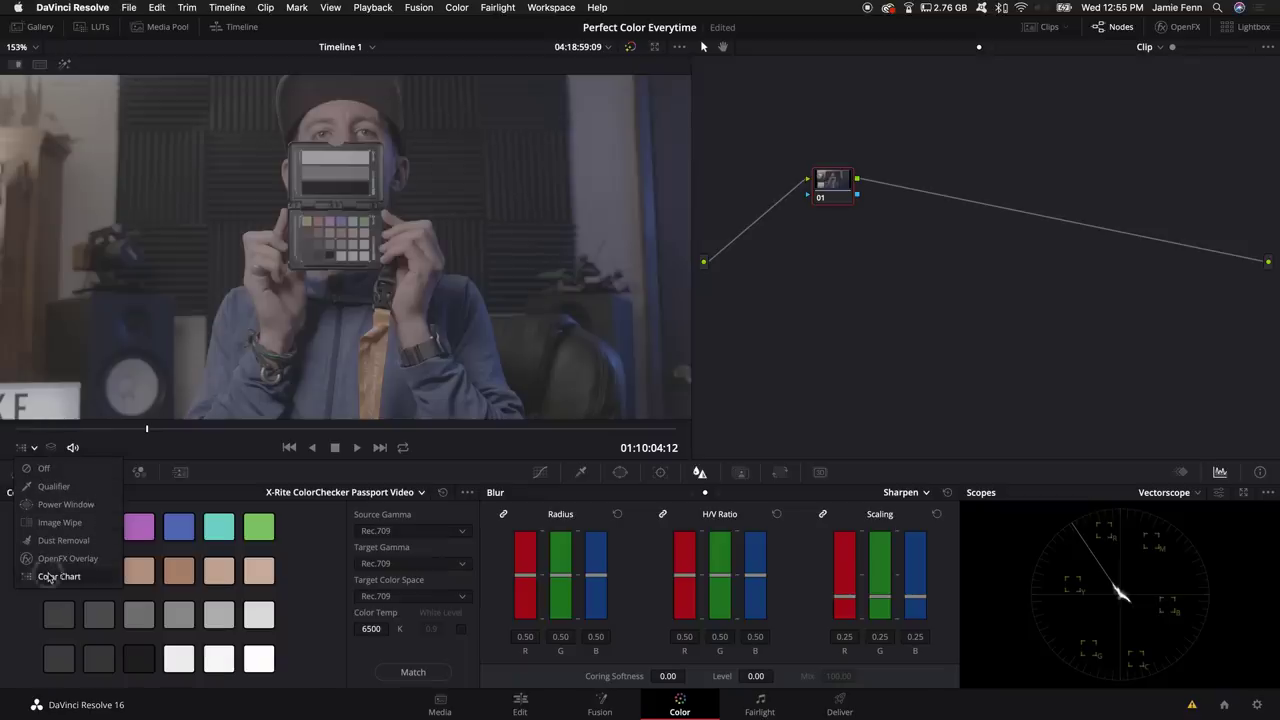
# Show the Color Chart overlay and align its grid corners onto the checker
pyautogui.click(55, 576)
pyautogui.scroll(-3, 125, 231)
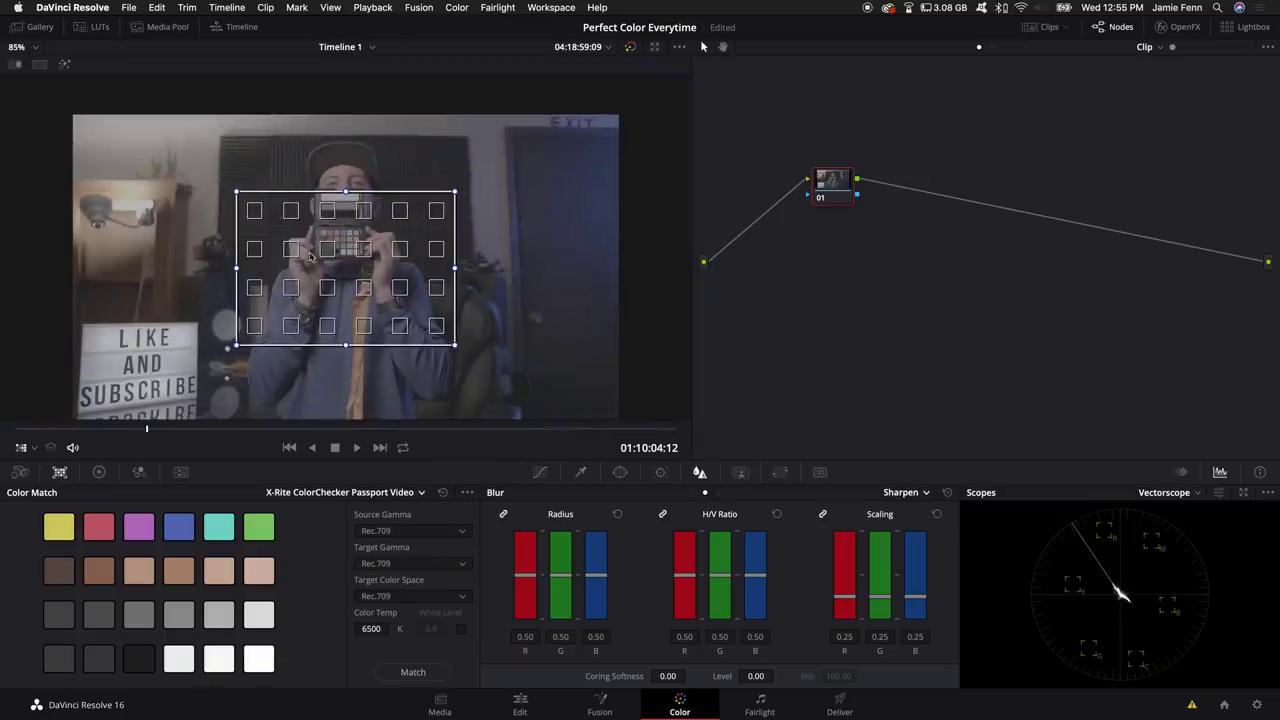
pyautogui.scroll(2, 323, 250)
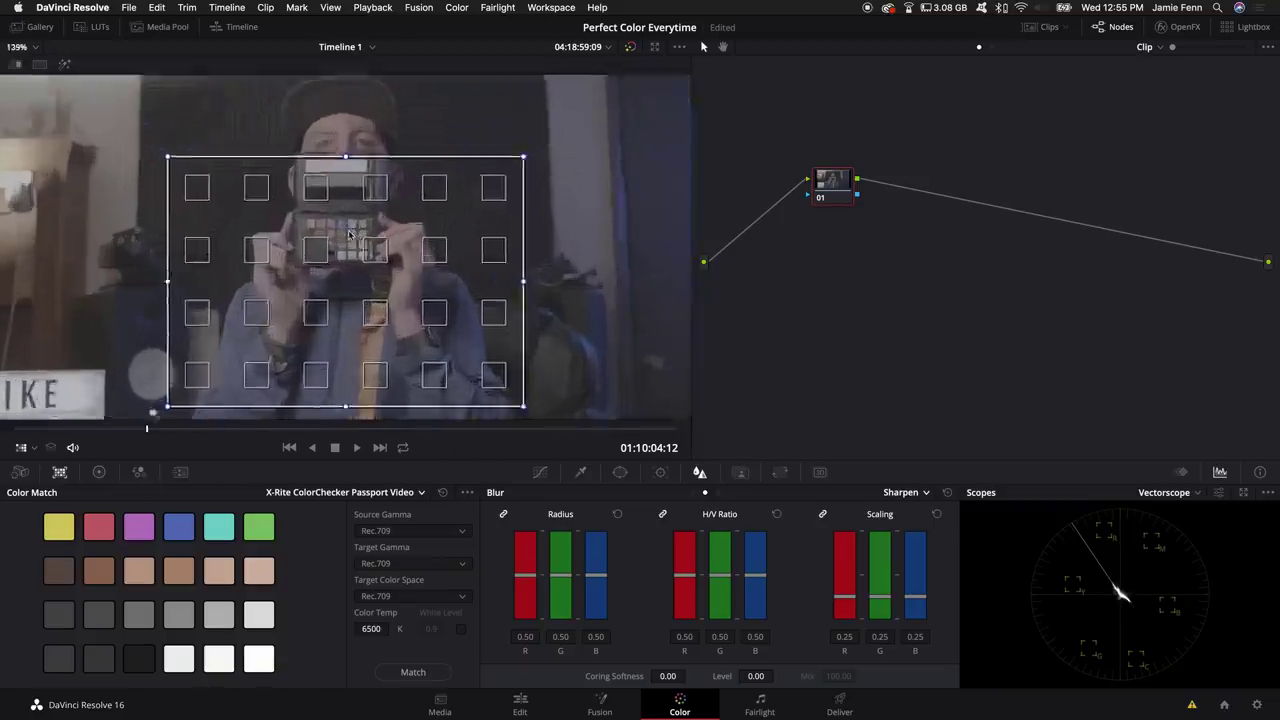
pyautogui.moveTo(163, 400); pyautogui.dragTo(308, 256)
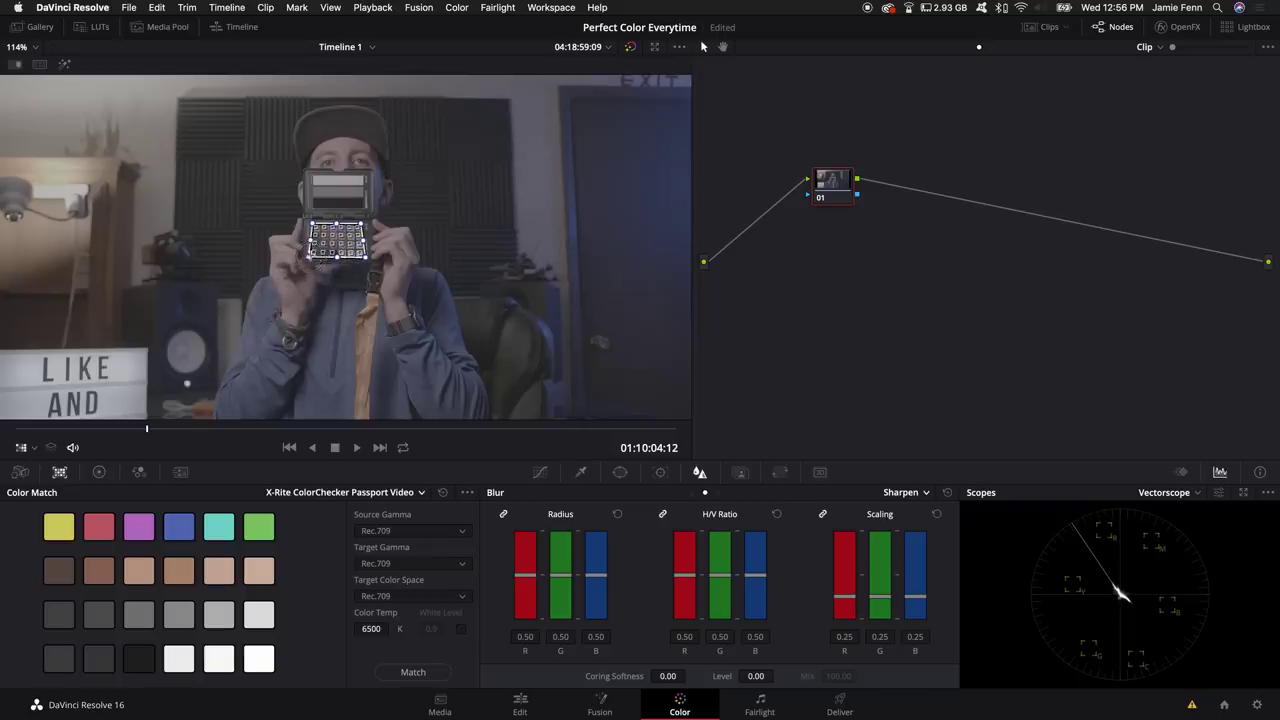
pyautogui.scroll(6, 308, 256)
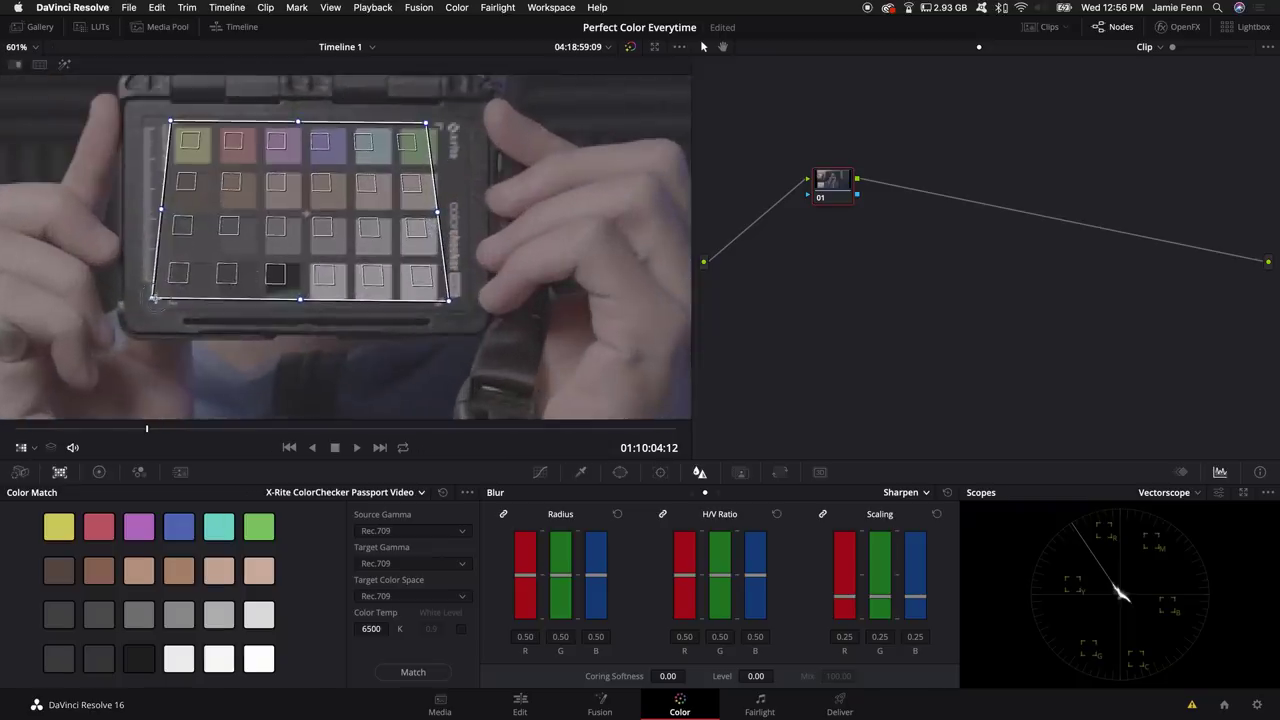
pyautogui.moveTo(162, 300); pyautogui.dragTo(171, 301)
pyautogui.moveTo(171, 118); pyautogui.dragTo(172, 122)
pyautogui.moveTo(424, 126); pyautogui.dragTo(441, 125)
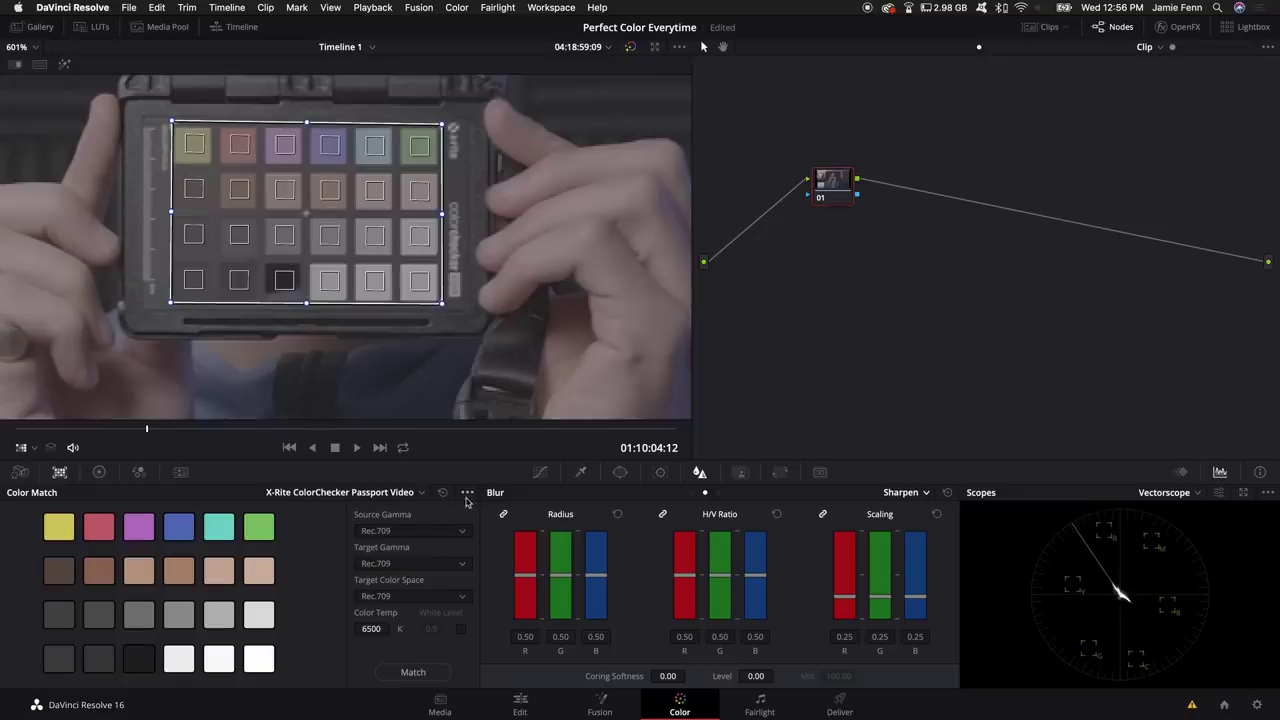
# Set Source Gamma to V-Log and Color Temp to 5200 K, then apply Match
pyautogui.click(390, 528)
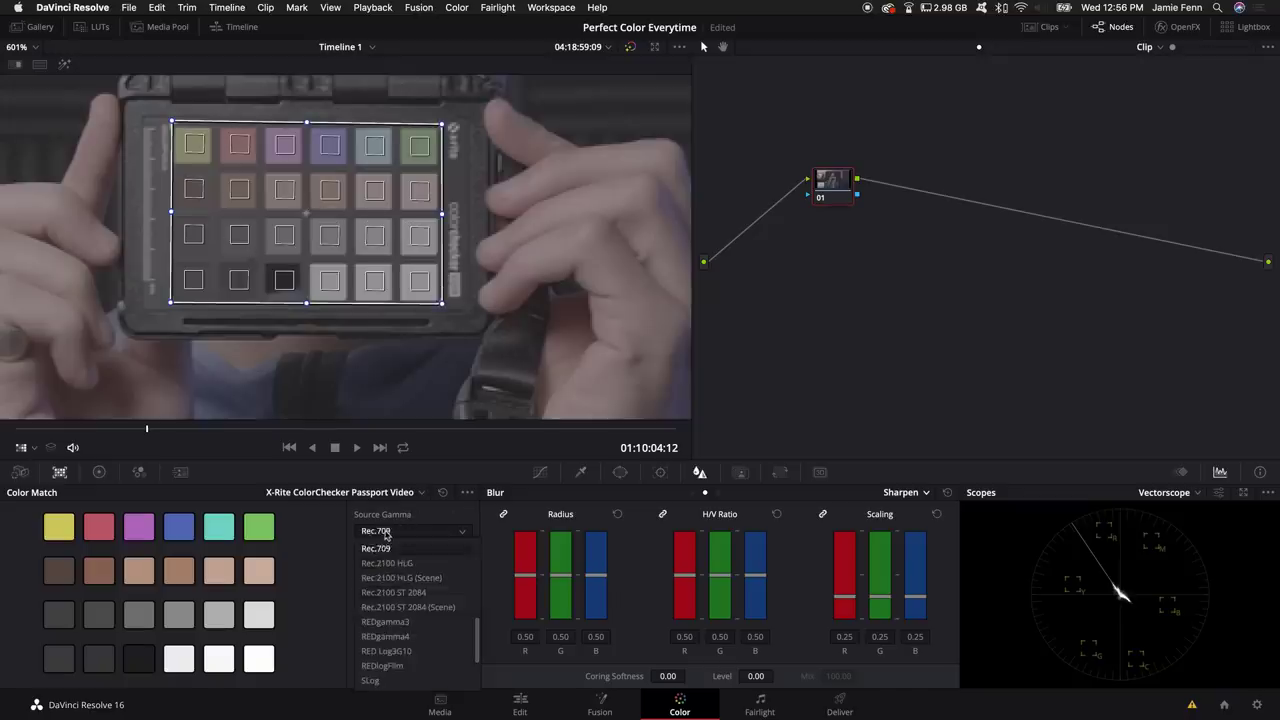
pyautogui.scroll(-5, 408, 664)
pyautogui.click(400, 681)
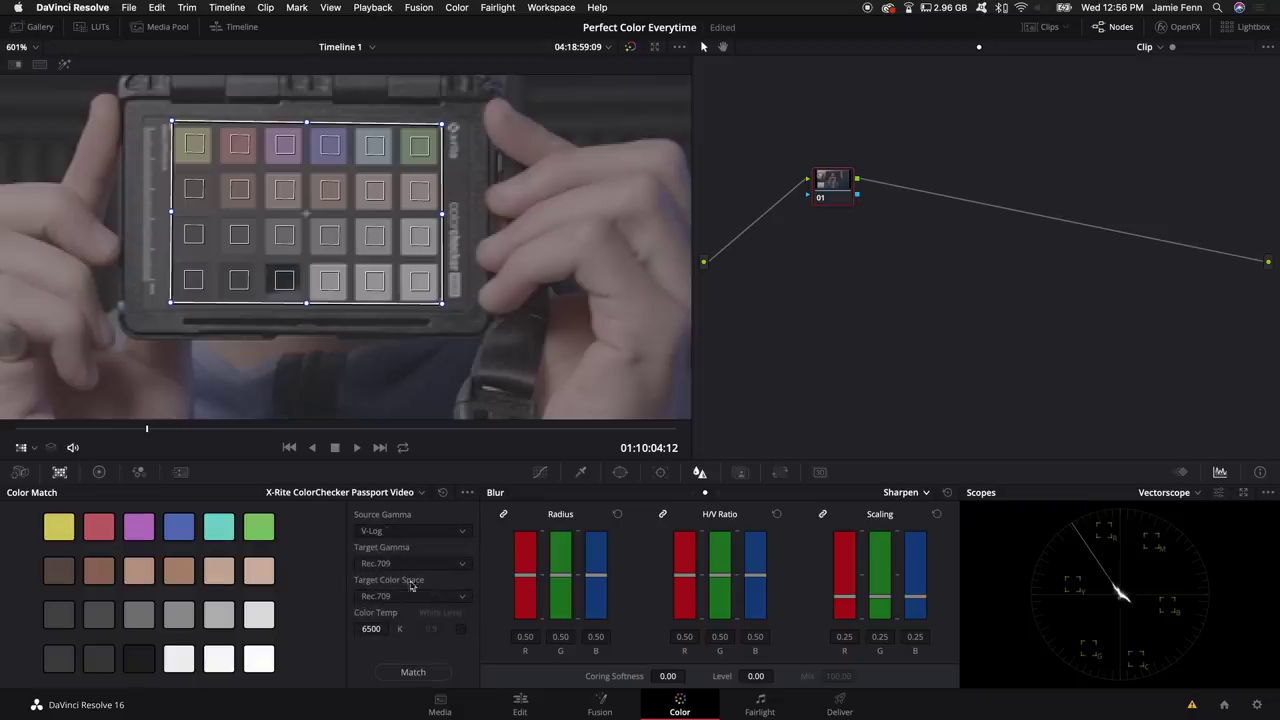
pyautogui.moveTo(373, 631); pyautogui.dragTo(370, 628)
pyautogui.scroll(-10, 378, 319)
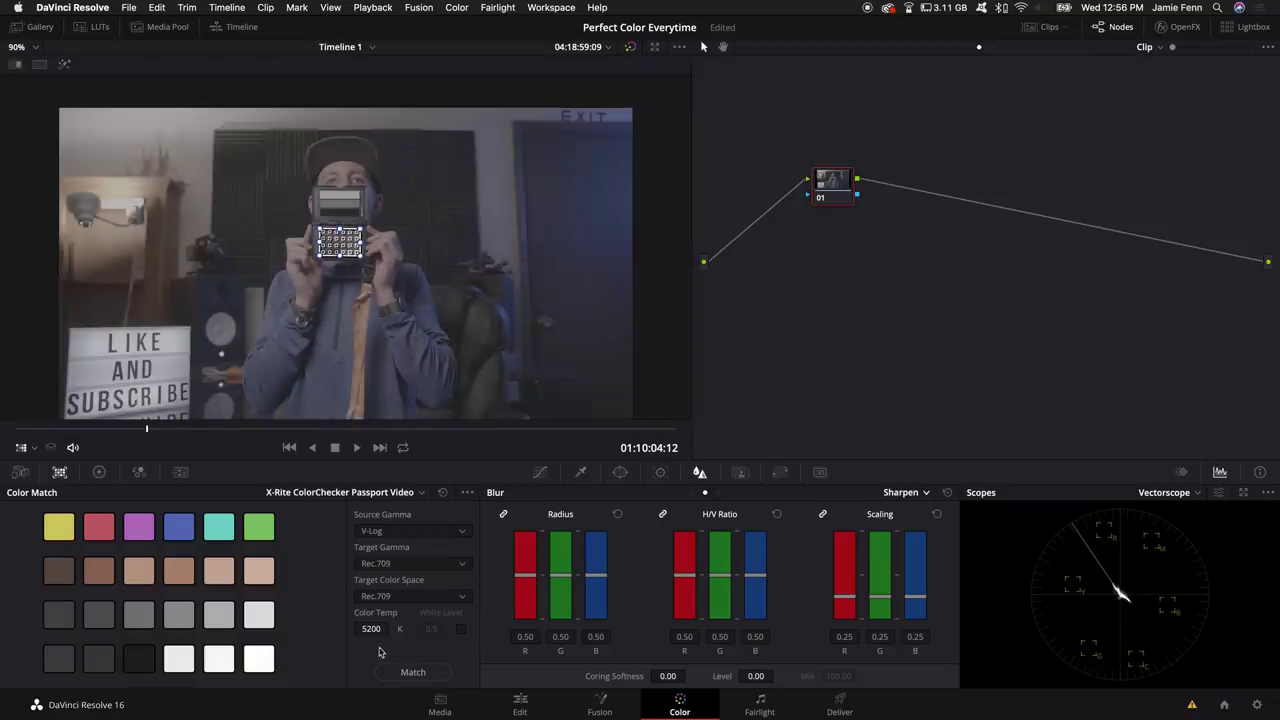
pyautogui.click(413, 675)
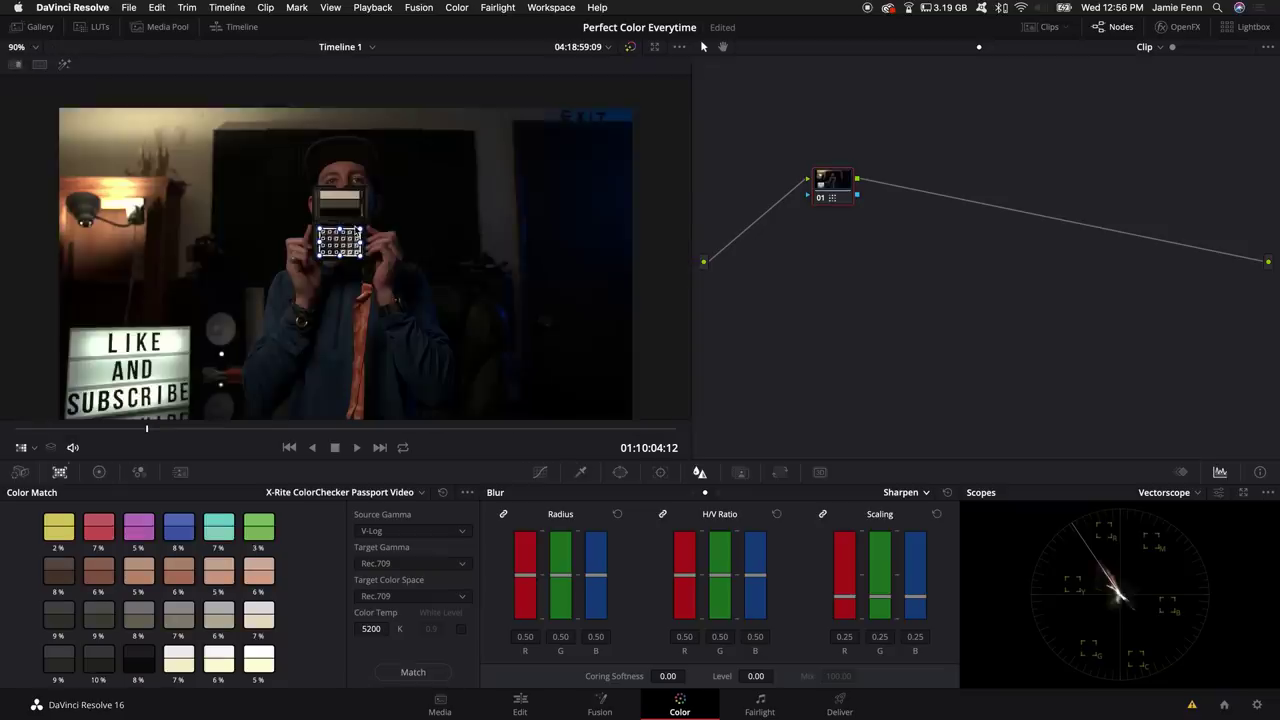
# Add serial node 02 after node 01 and turn off the chart grid overlay
pyautogui.scroll(5, 326, 222)
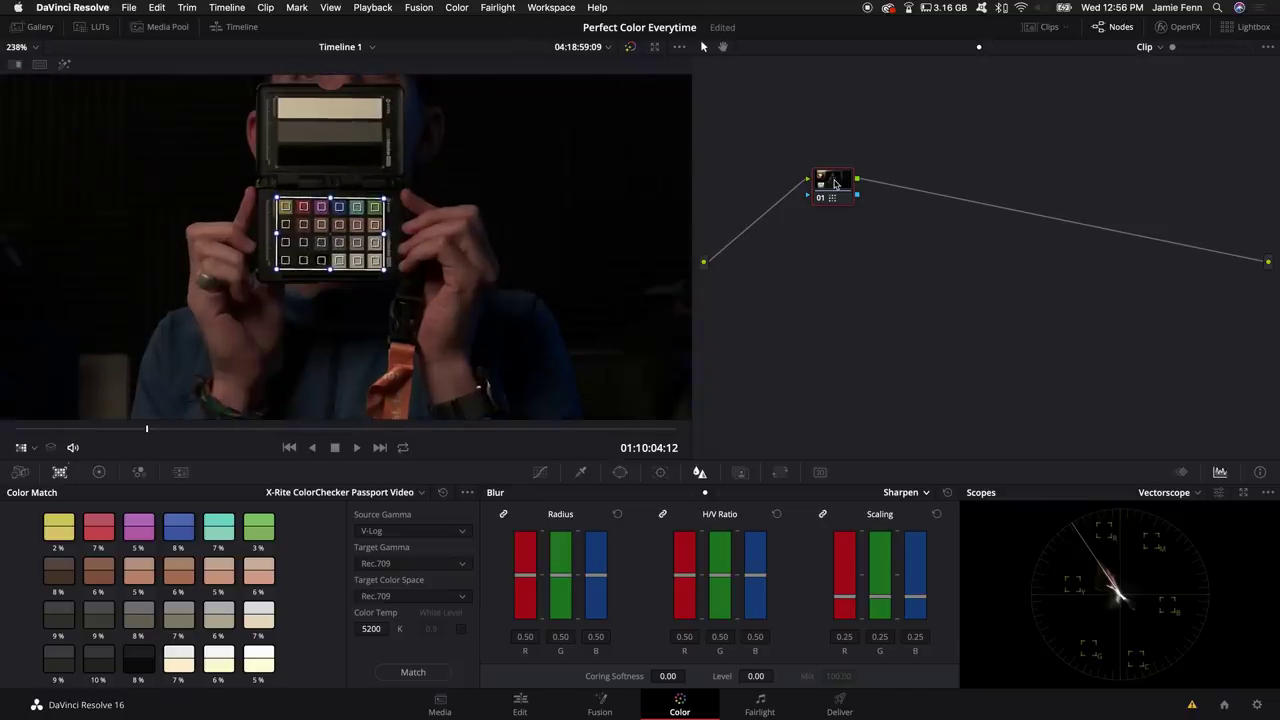
pyautogui.hotkey('alt', 's')
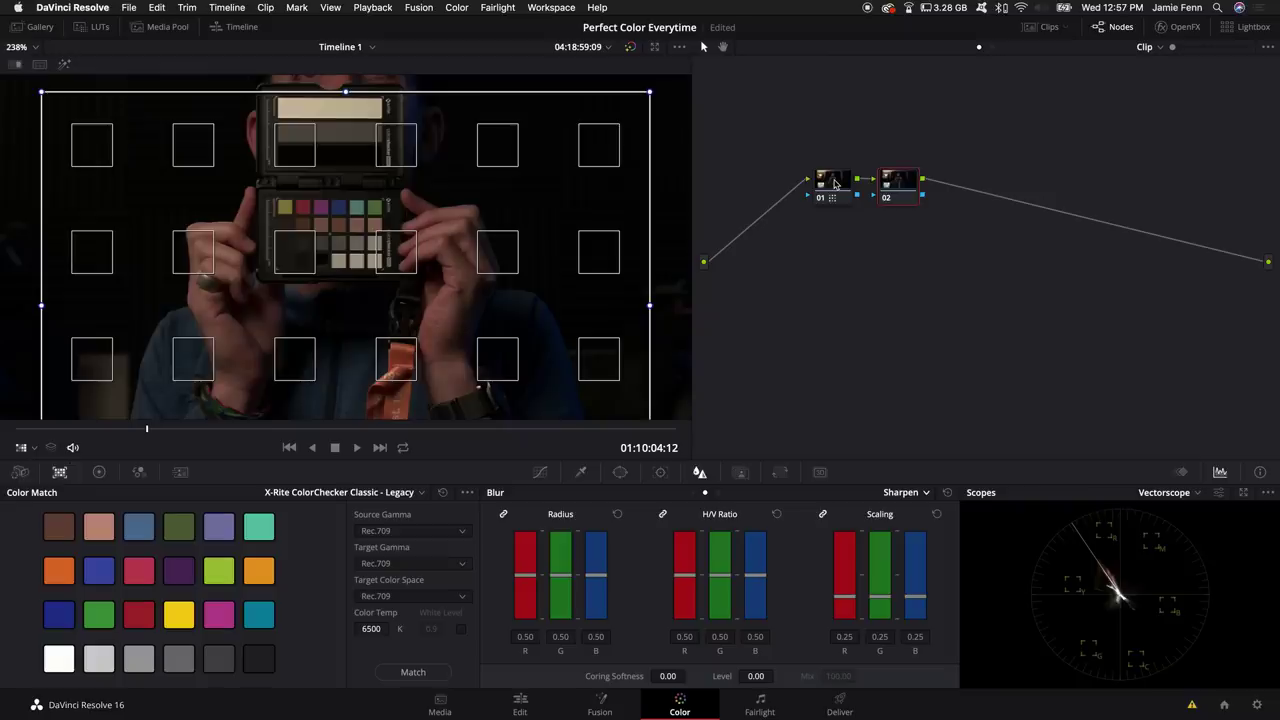
pyautogui.moveTo(885, 188); pyautogui.dragTo(903, 188)
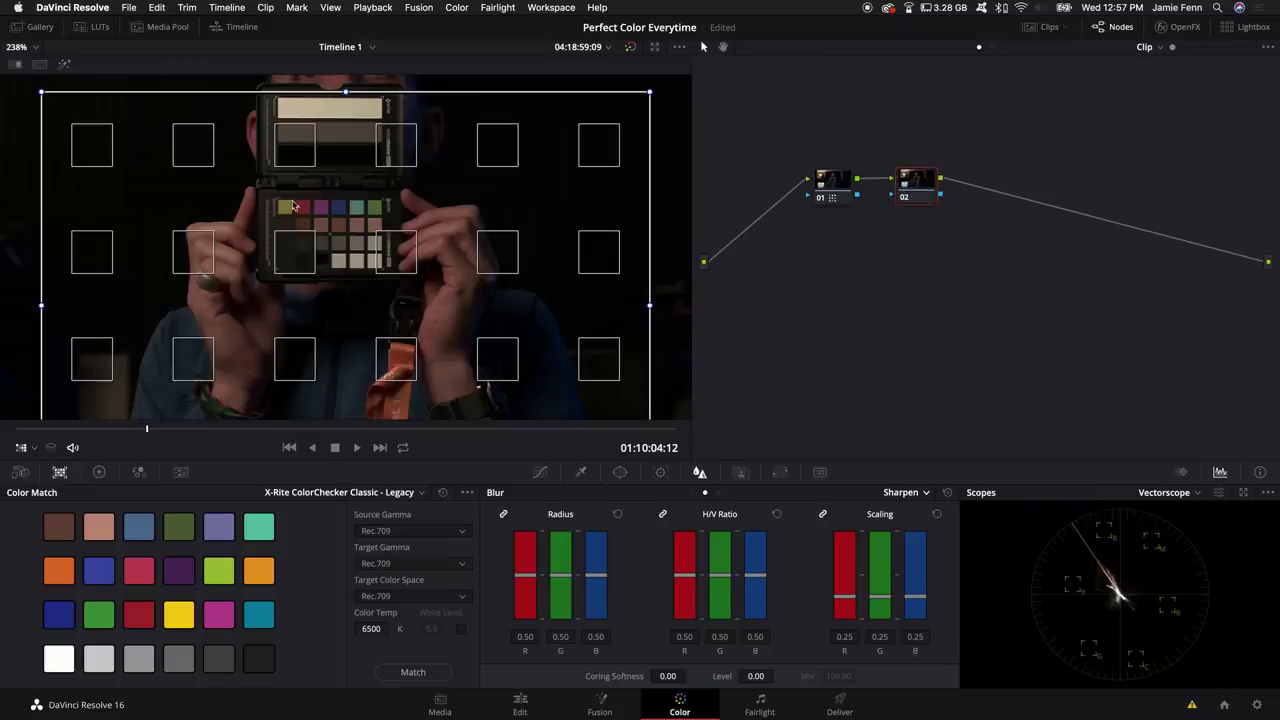
pyautogui.scroll(-4, 293, 205)
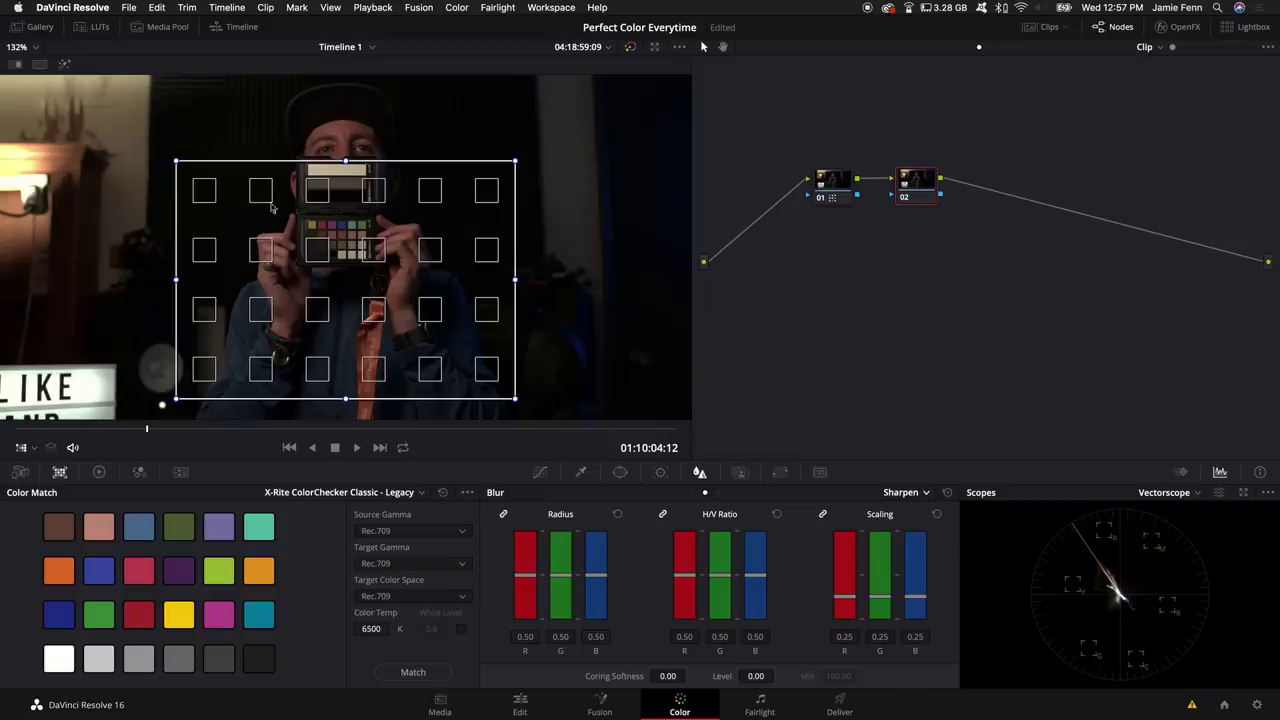
pyautogui.click(25, 447)
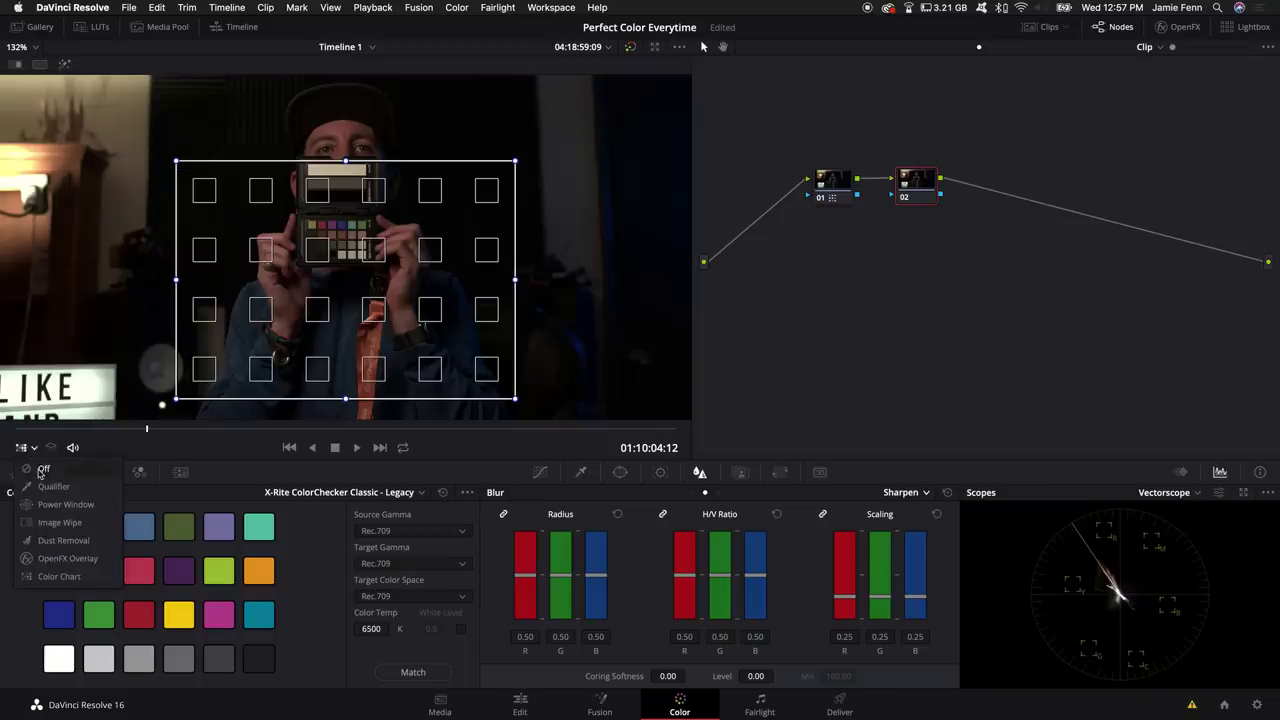
pyautogui.click(40, 473)
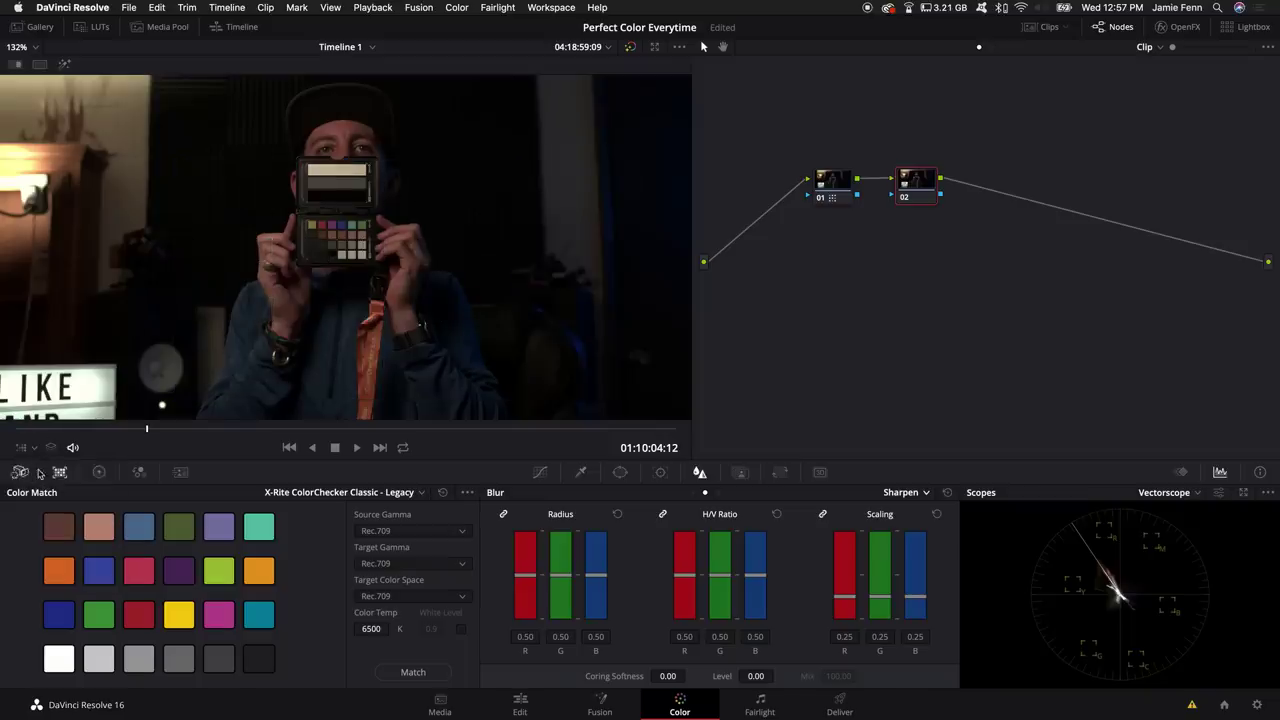
# Draw a four-point Curve window on node 02 around the three gray strips
pyautogui.click(619, 473)
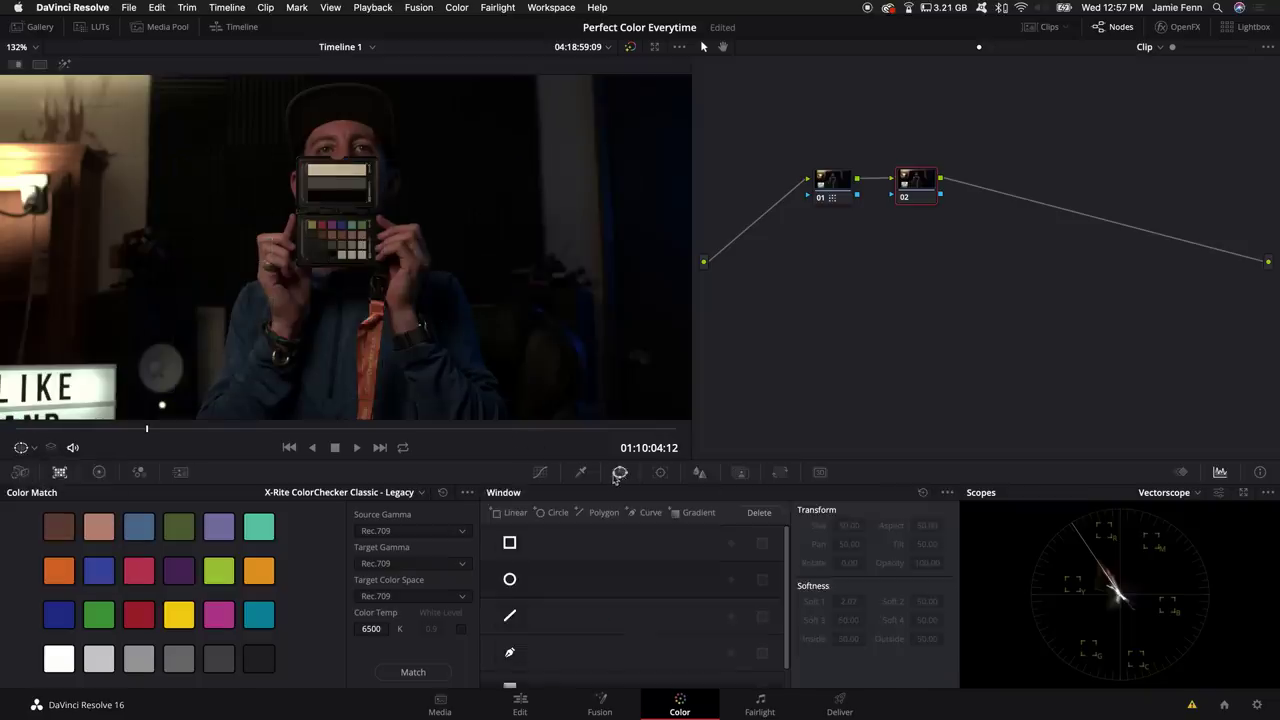
pyautogui.click(510, 654)
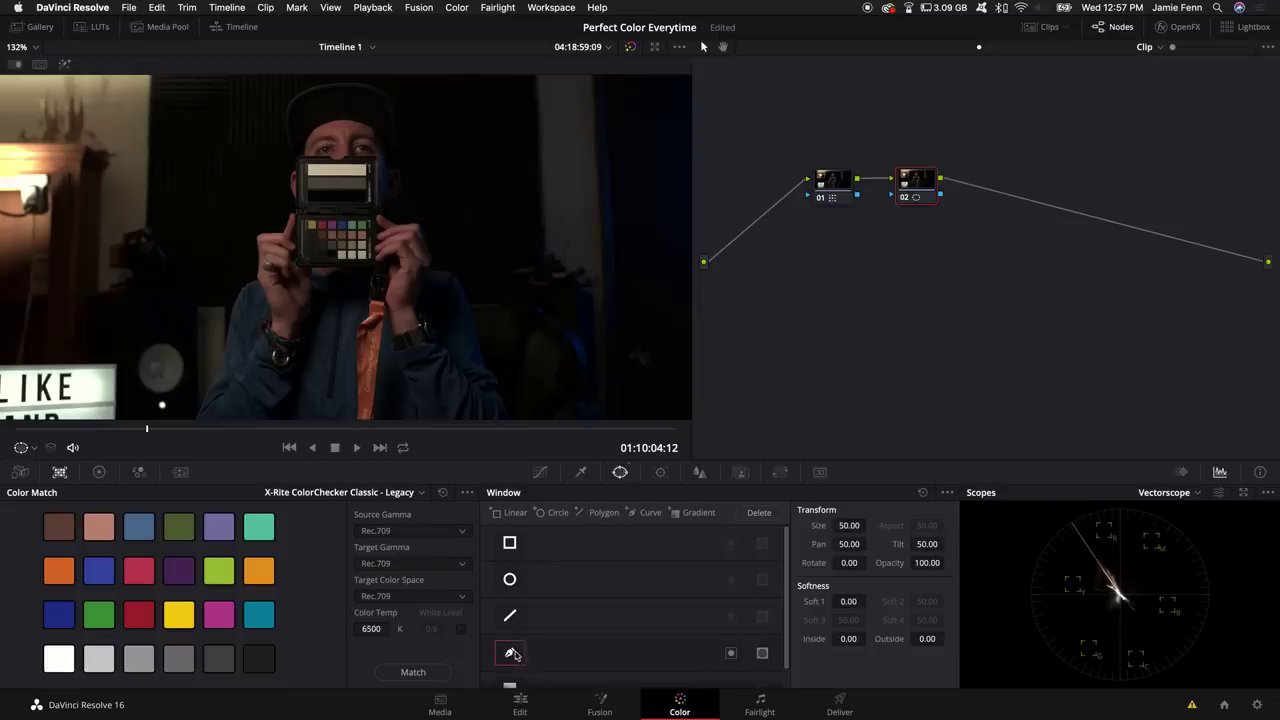
pyautogui.scroll(5, 324, 170)
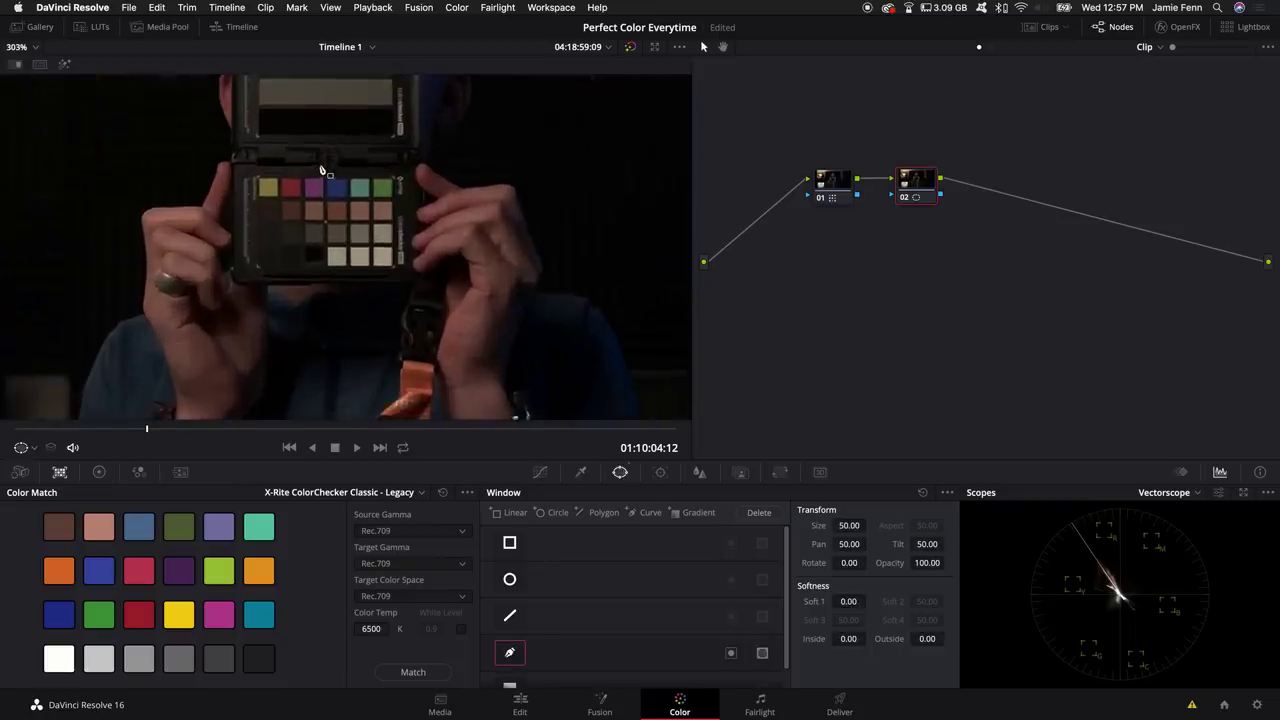
pyautogui.click(390, 157)
pyautogui.click(391, 240)
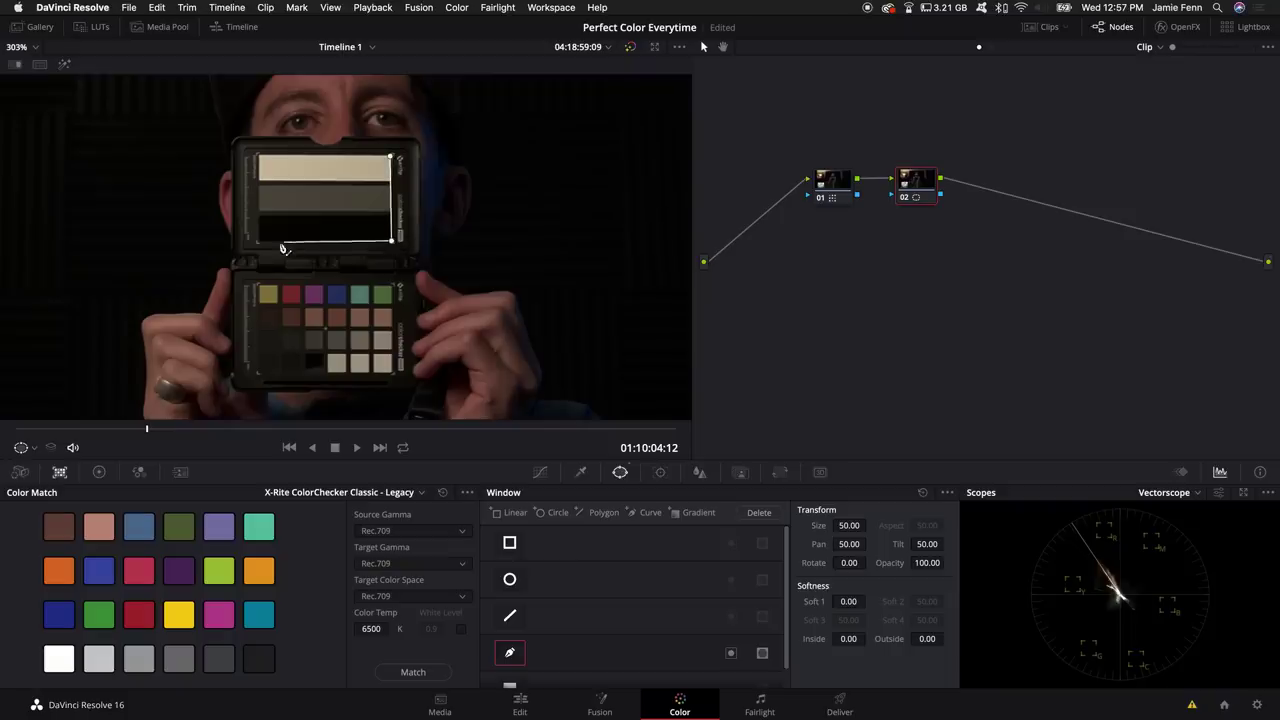
pyautogui.click(259, 240)
pyautogui.click(259, 157)
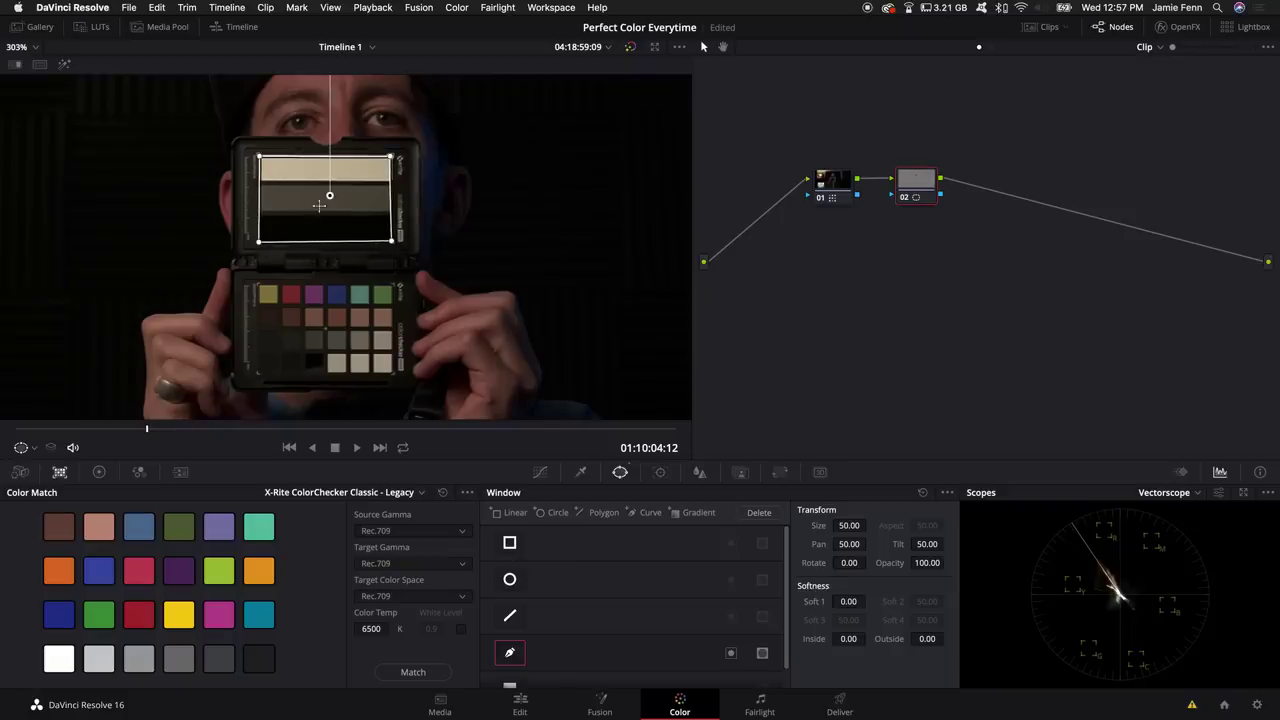
# Highlight the masked gray strips, show them on a floating Waveform scope, and open Curves
pyautogui.click(66, 66)
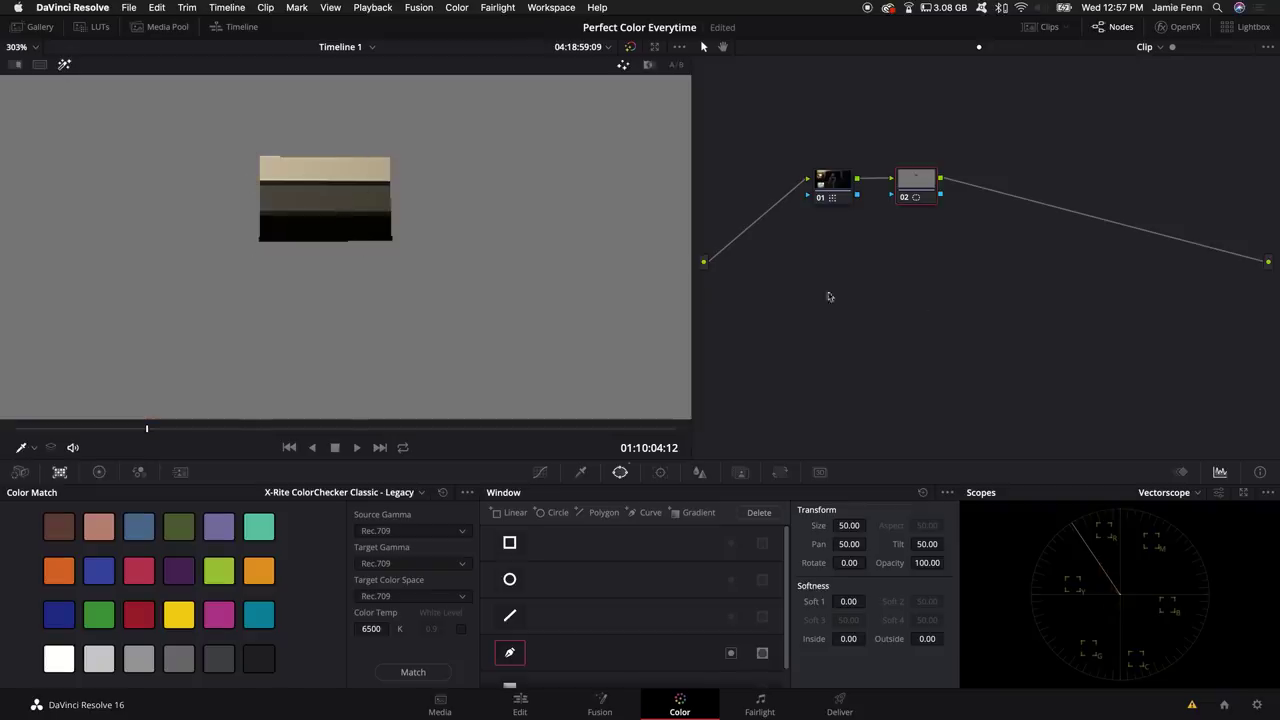
pyautogui.click(1246, 497)
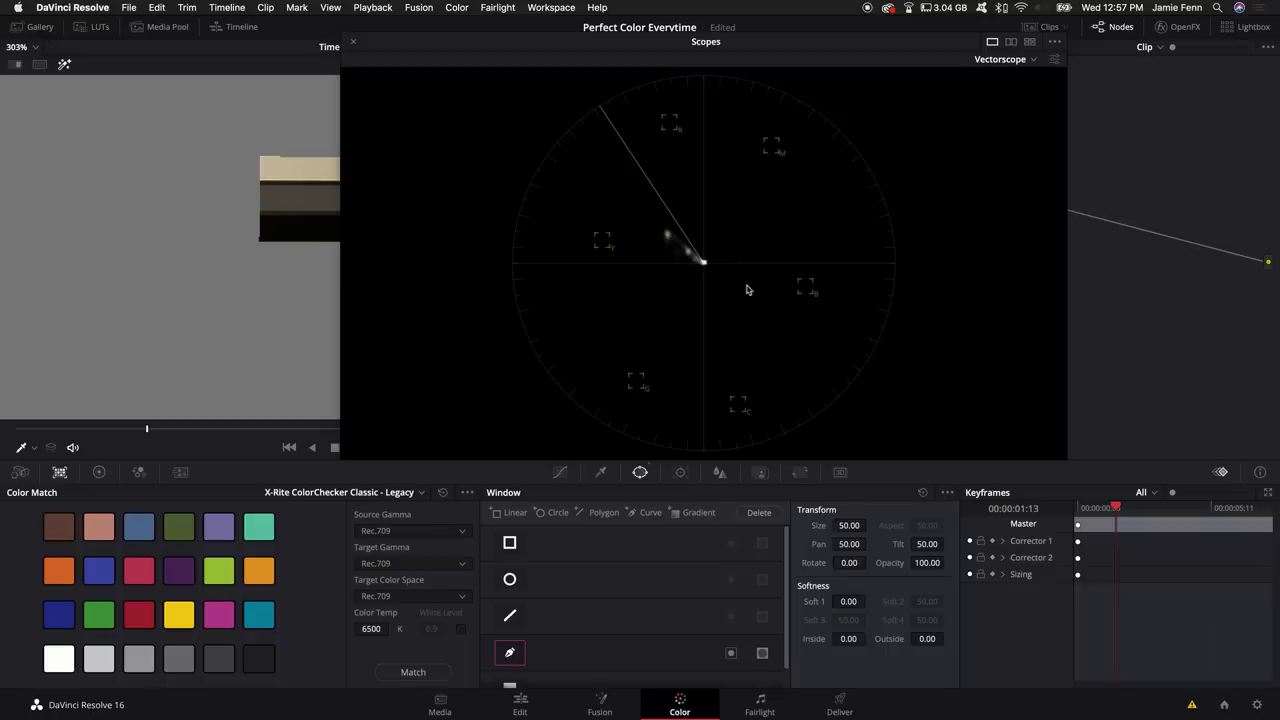
pyautogui.click(1002, 60)
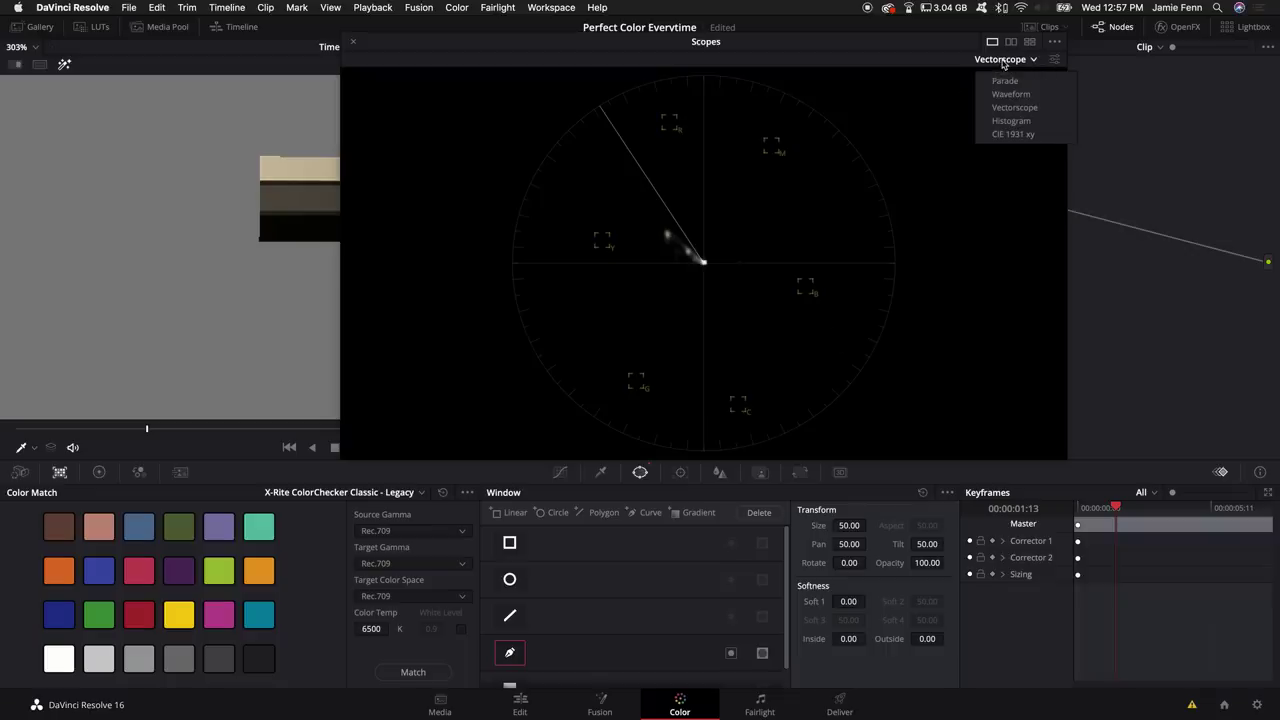
pyautogui.click(1018, 94)
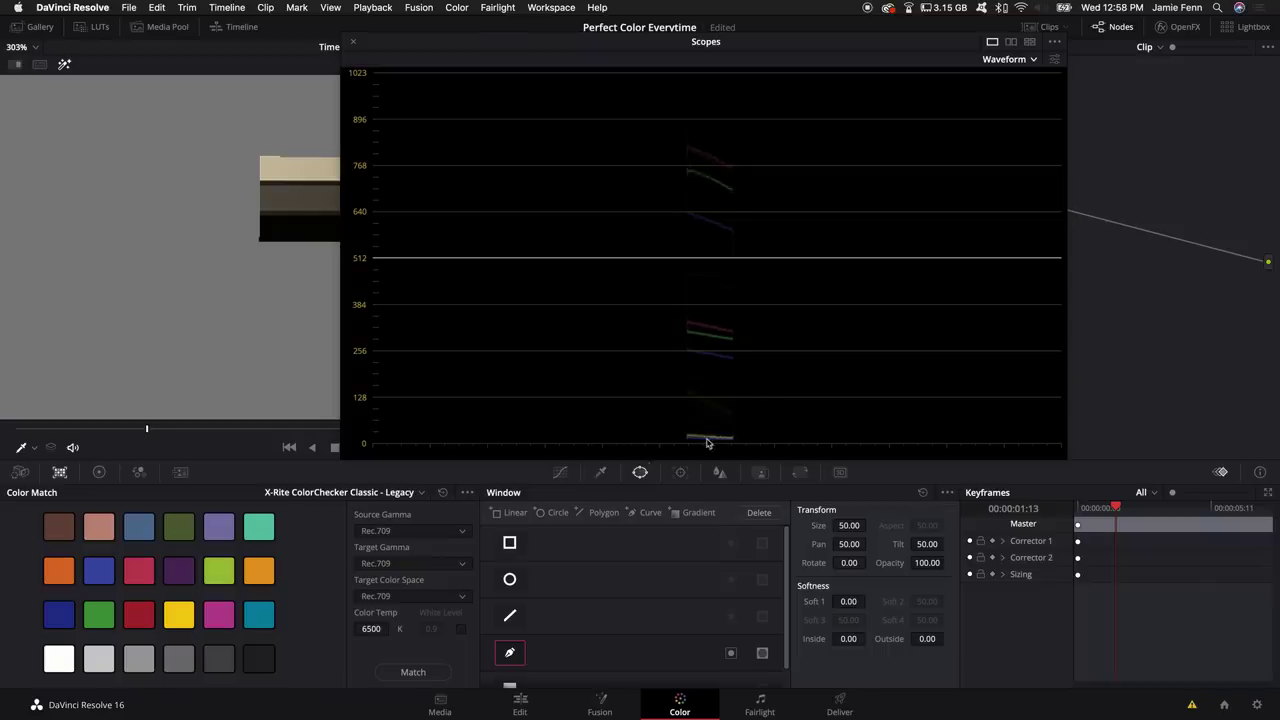
pyautogui.click(561, 476)
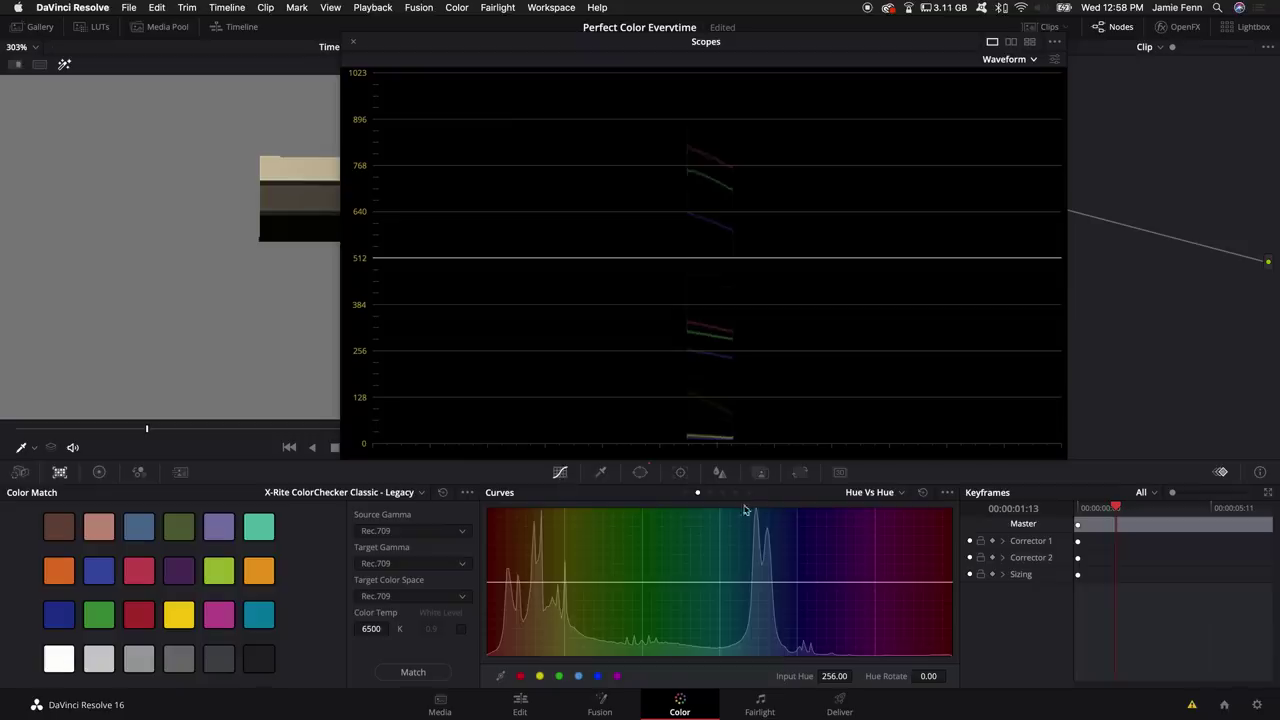
# In Custom curves, raise the blue and green highlights, add a midpoint, and enlarge the scopes
pyautogui.click(685, 493)
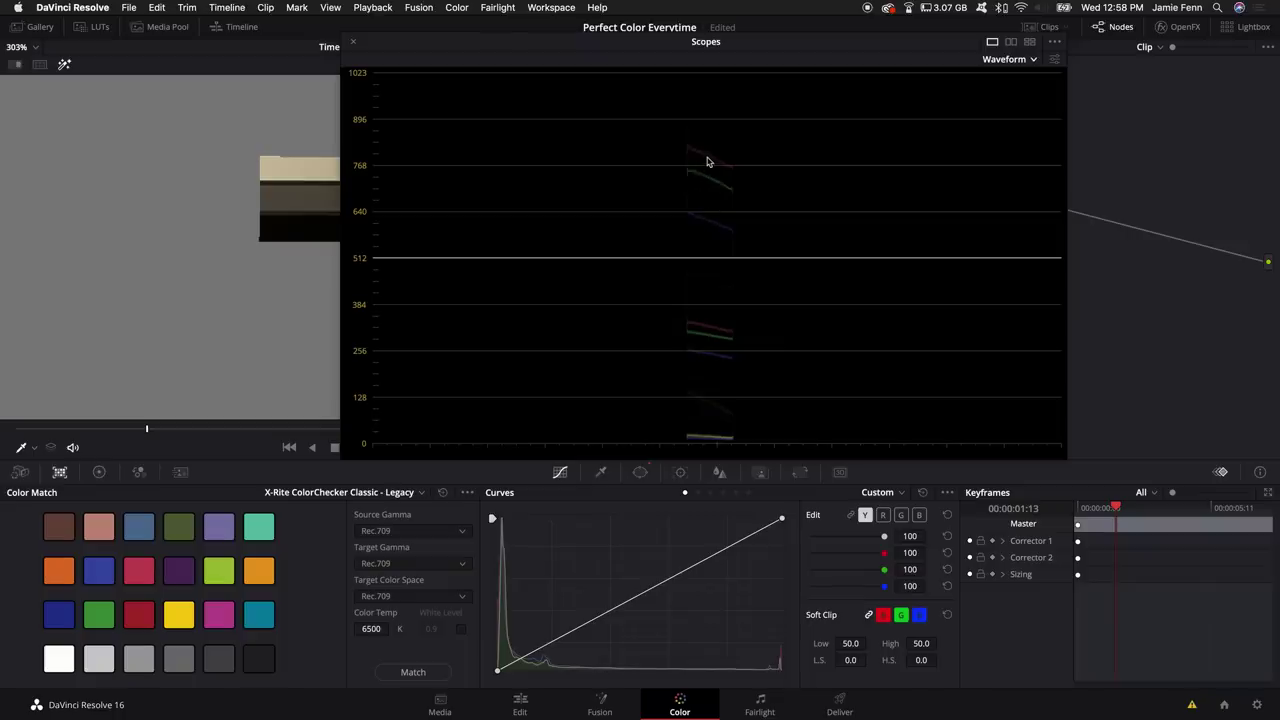
pyautogui.click(920, 516)
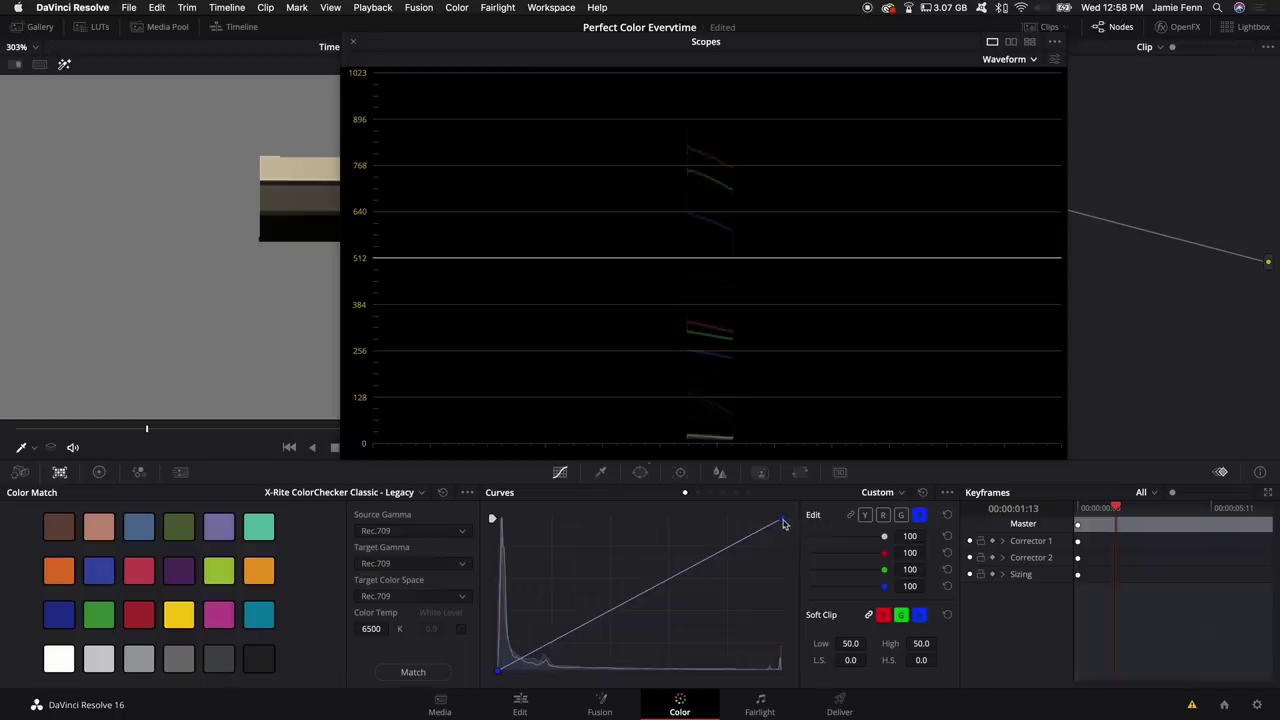
pyautogui.moveTo(784, 523); pyautogui.dragTo(717, 514)
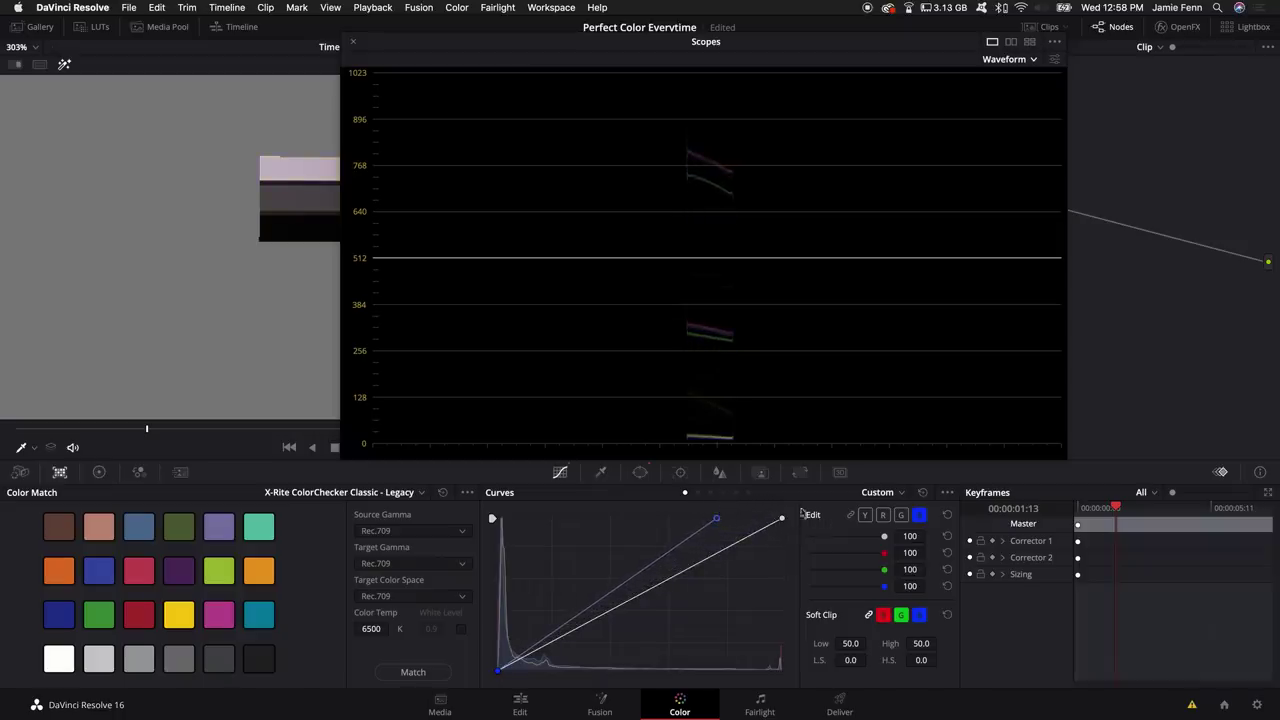
pyautogui.click(901, 515)
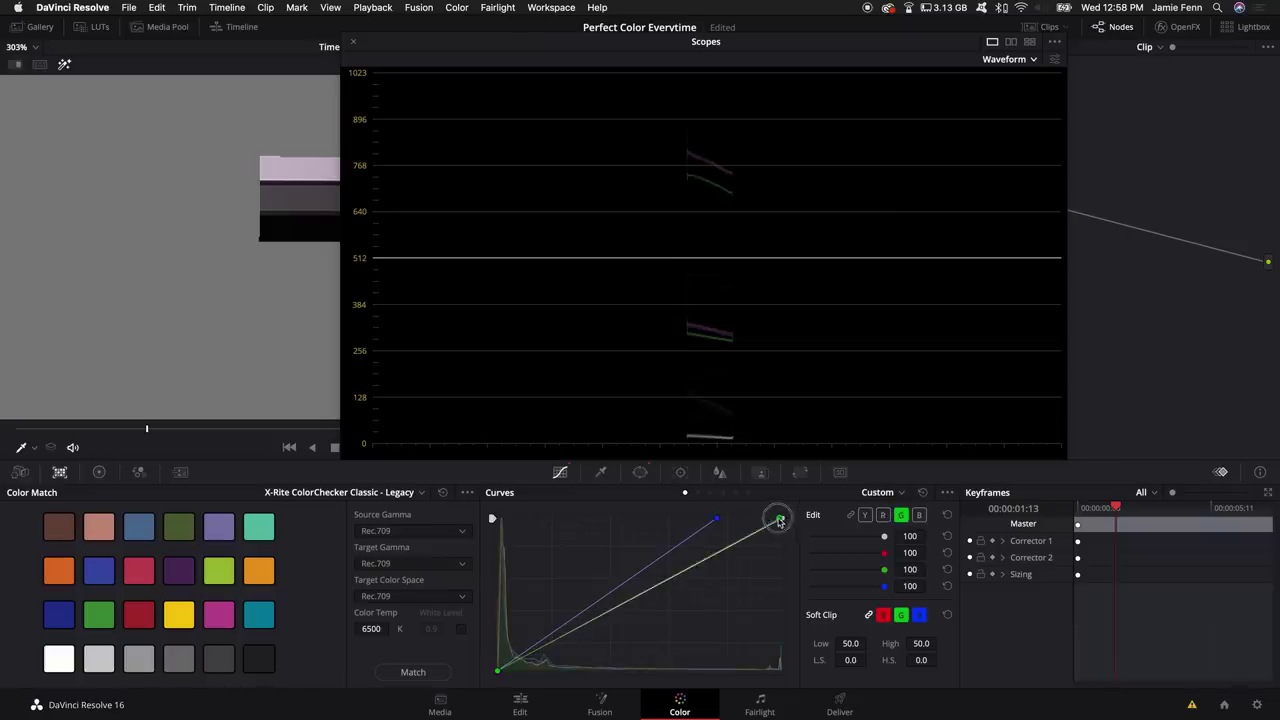
pyautogui.moveTo(780, 520); pyautogui.dragTo(760, 518)
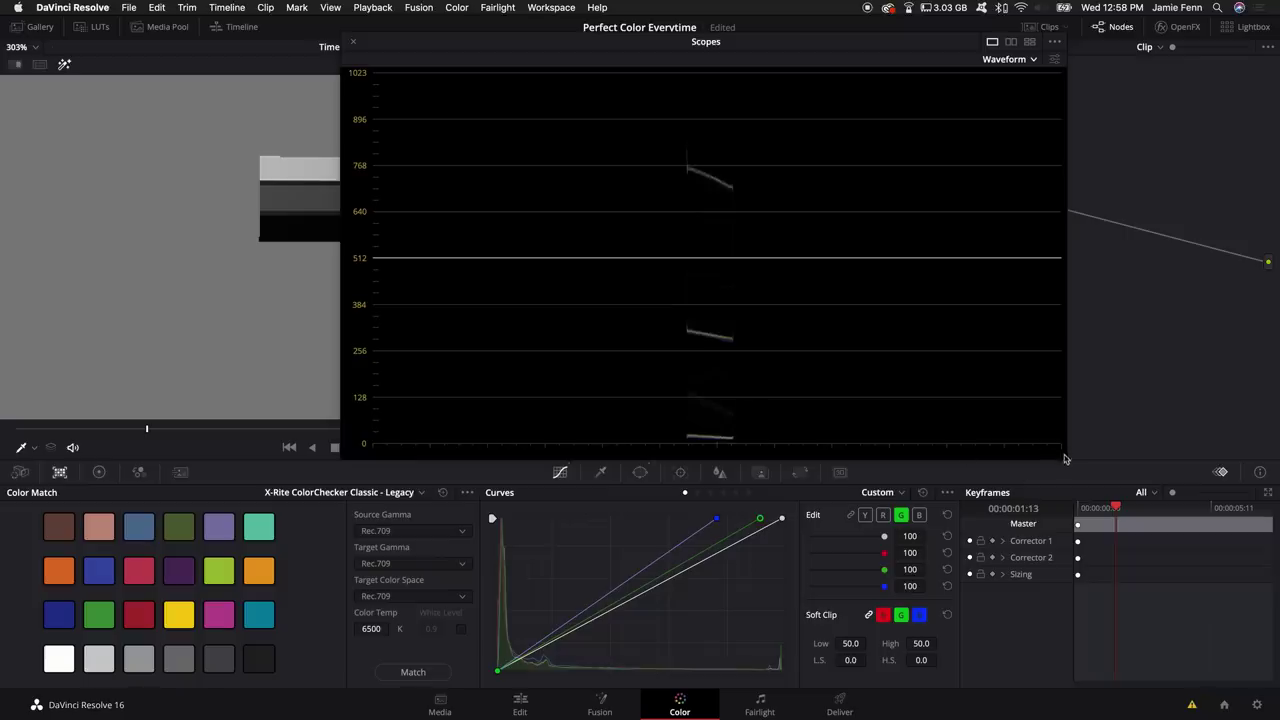
pyautogui.moveTo(1064, 459); pyautogui.dragTo(1217, 544)
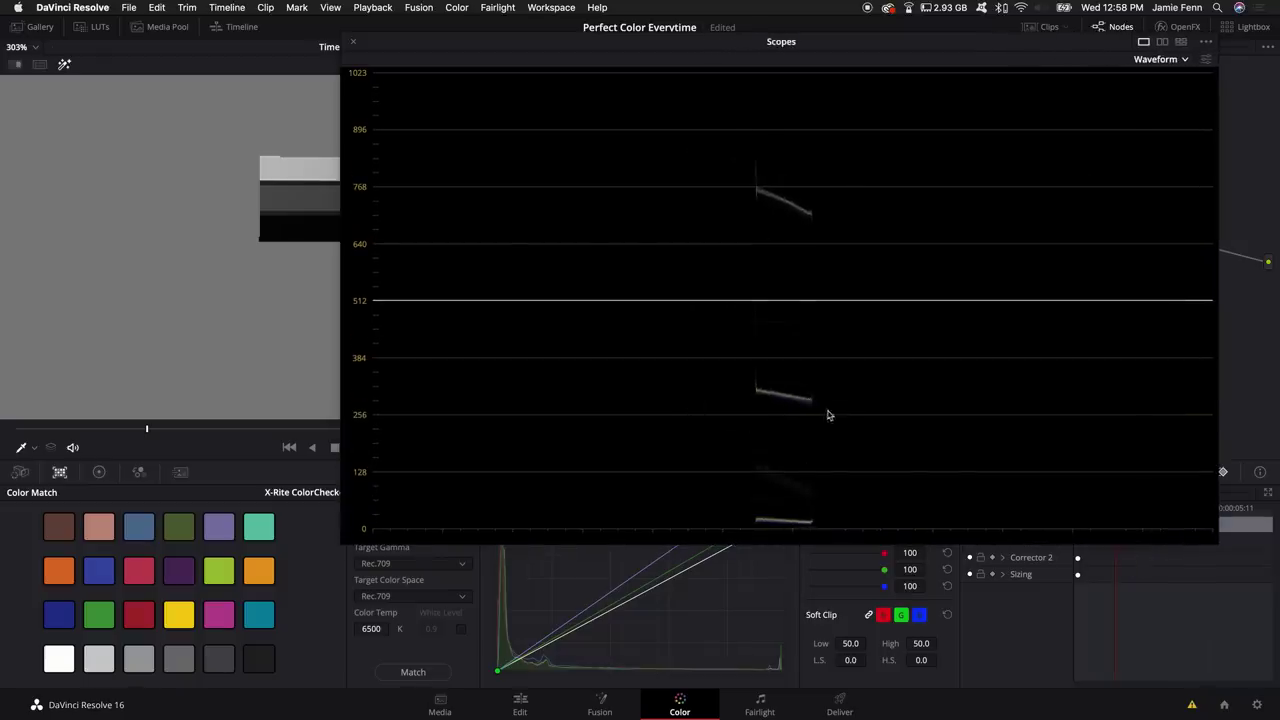
pyautogui.click(572, 622)
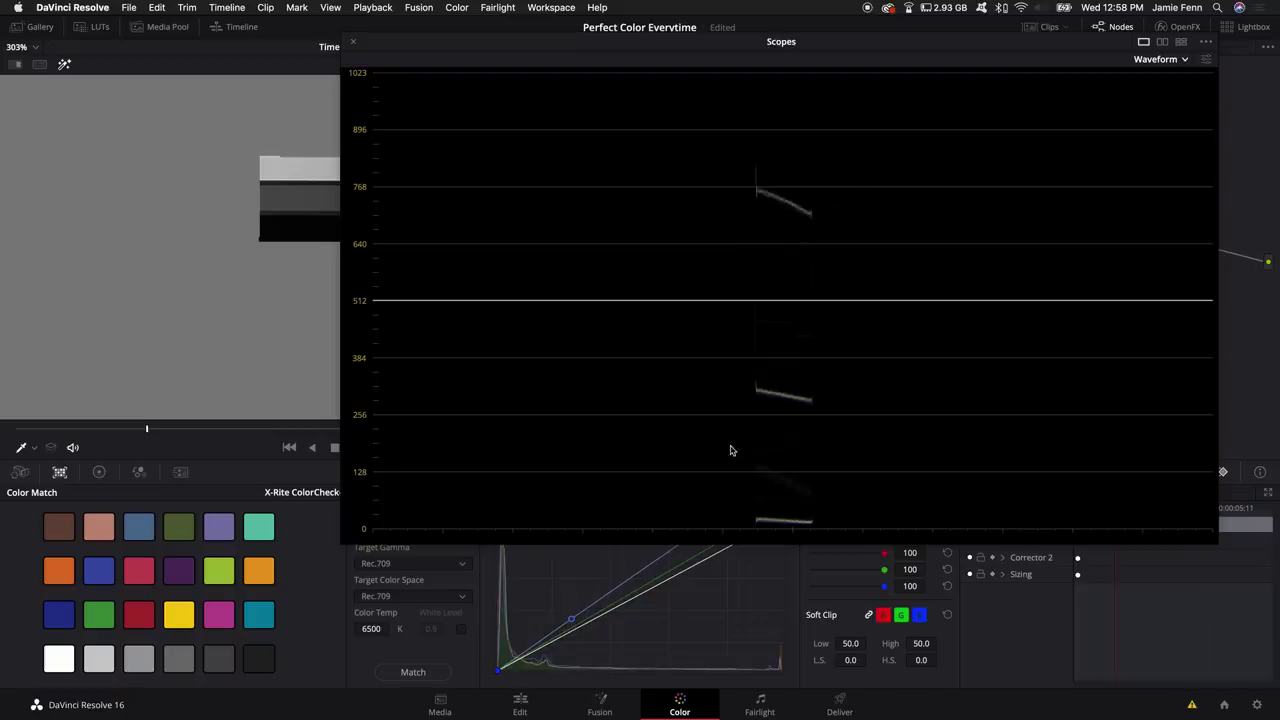
pyautogui.moveTo(670, 57); pyautogui.dragTo(578, 41)
# Drag the luma curve's white point left, lifting the white strip from about 800 to 900
pyautogui.click(865, 515)
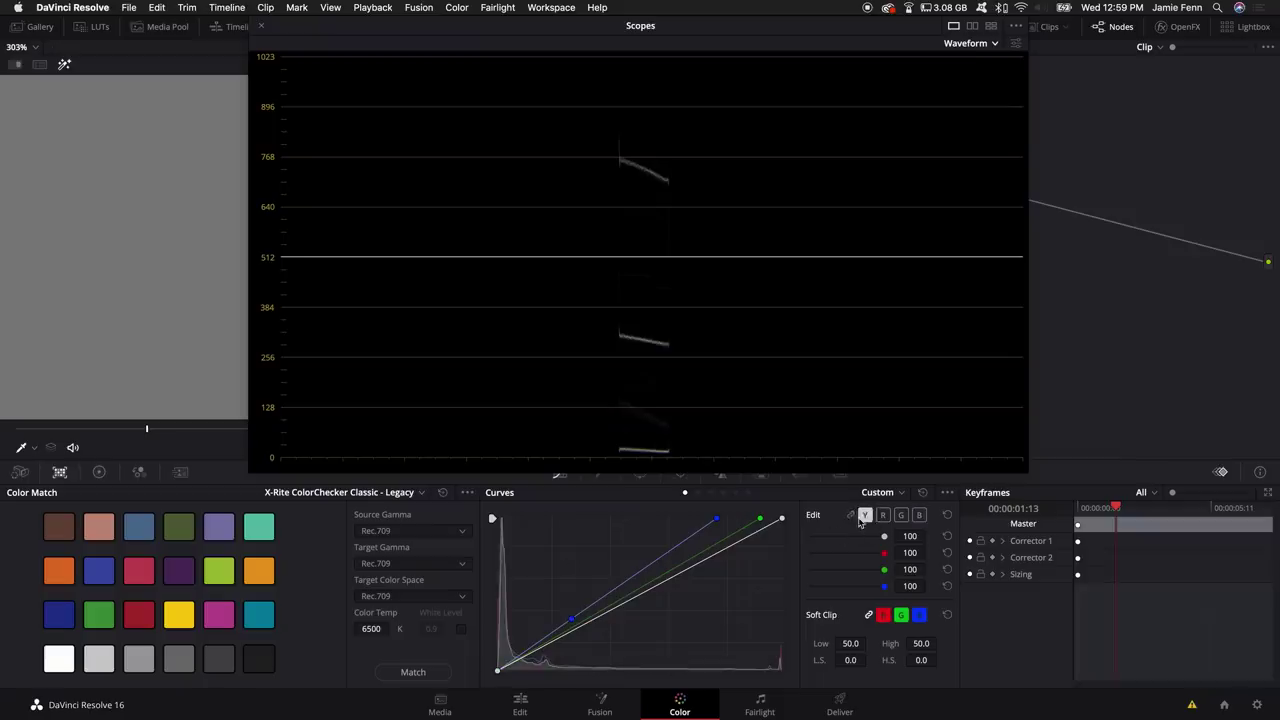
pyautogui.moveTo(784, 519); pyautogui.dragTo(733, 514)
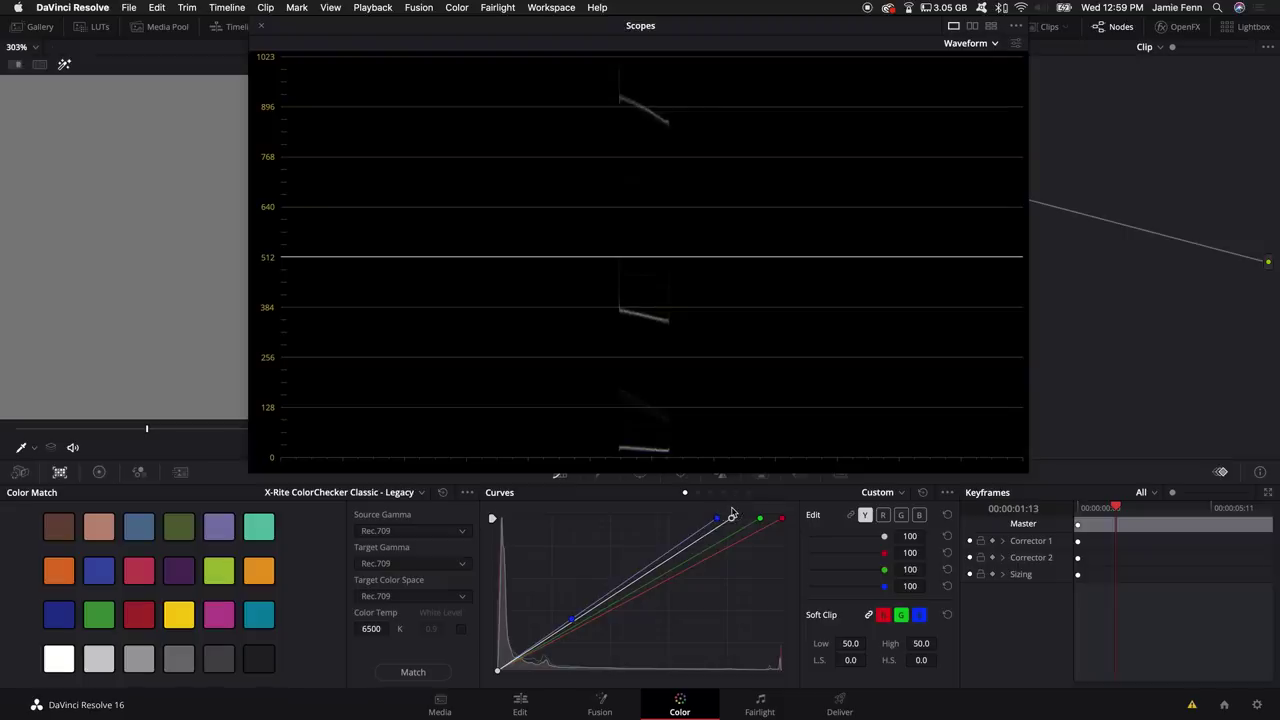
# Close the scopes, disable node 02's pen window, and add serial node 03
pyautogui.click(262, 29)
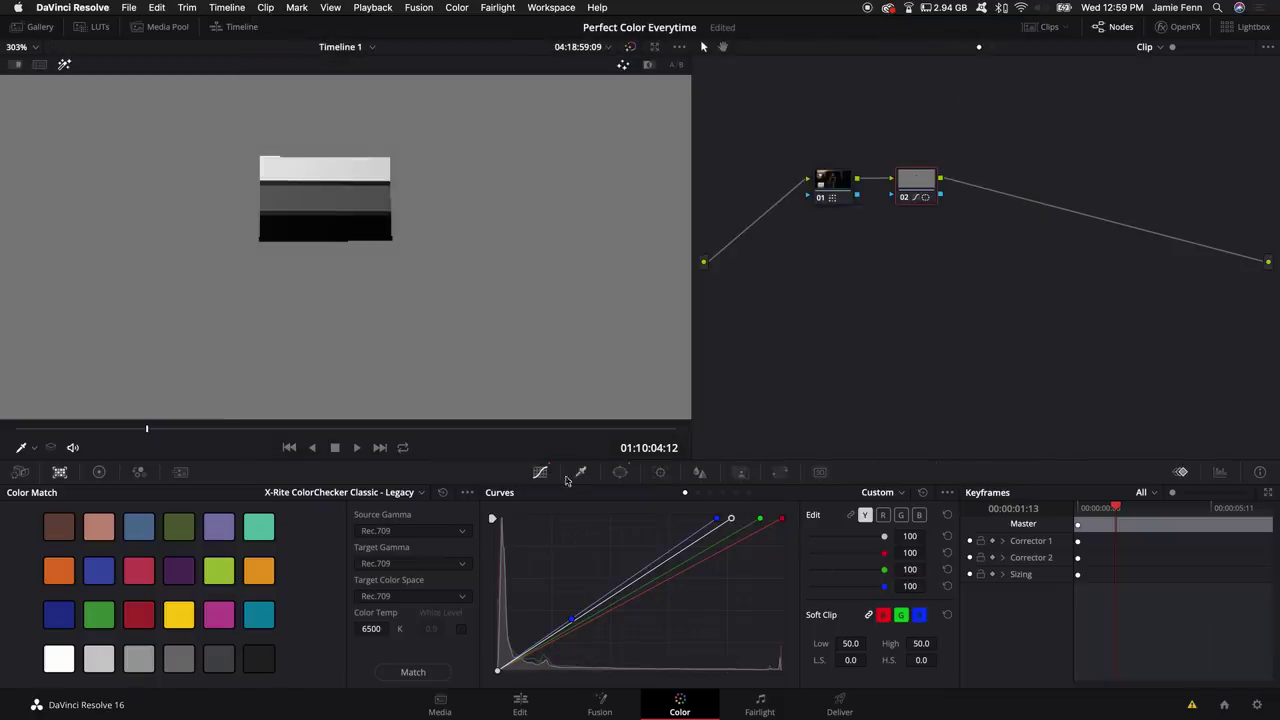
pyautogui.click(620, 474)
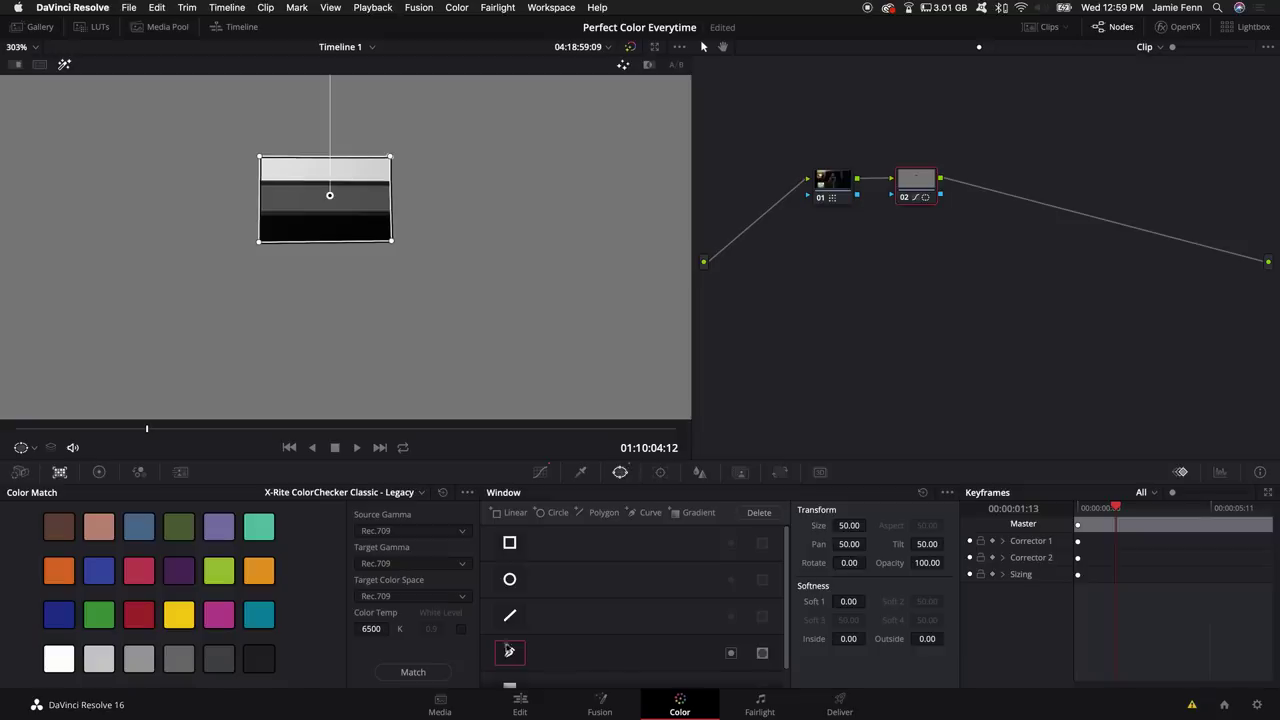
pyautogui.click(510, 654)
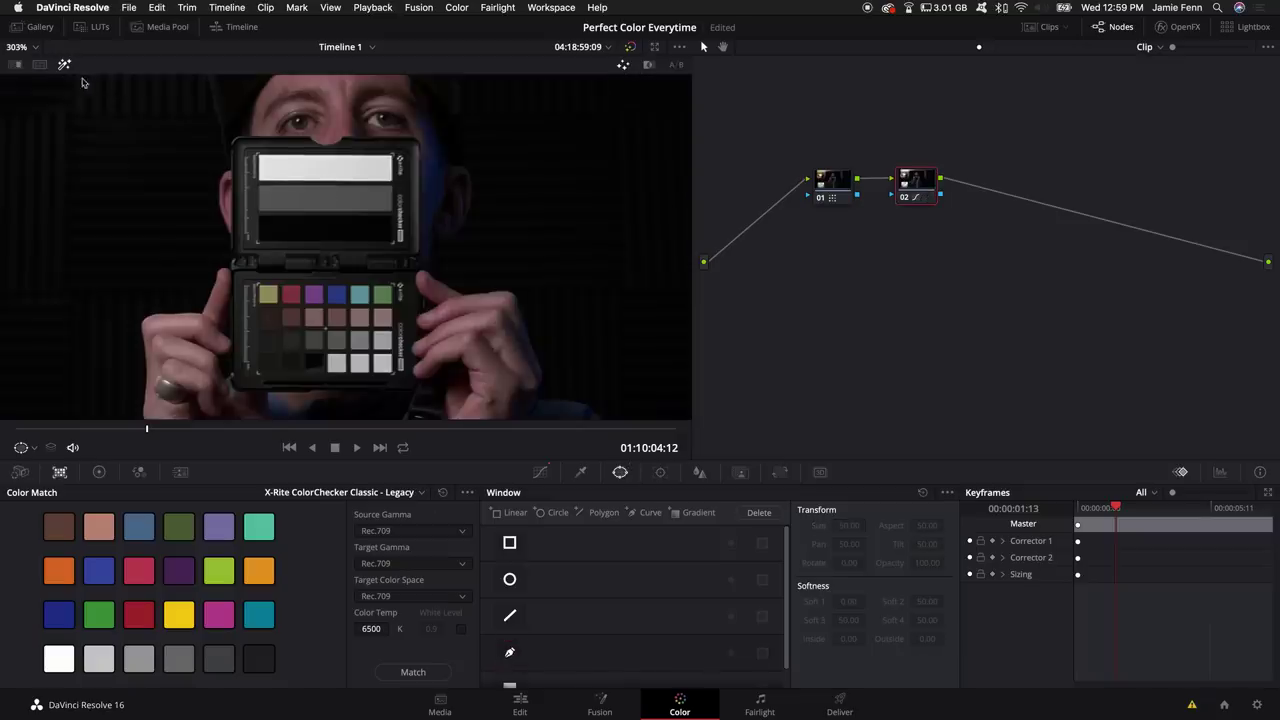
pyautogui.scroll(-2, 307, 320)
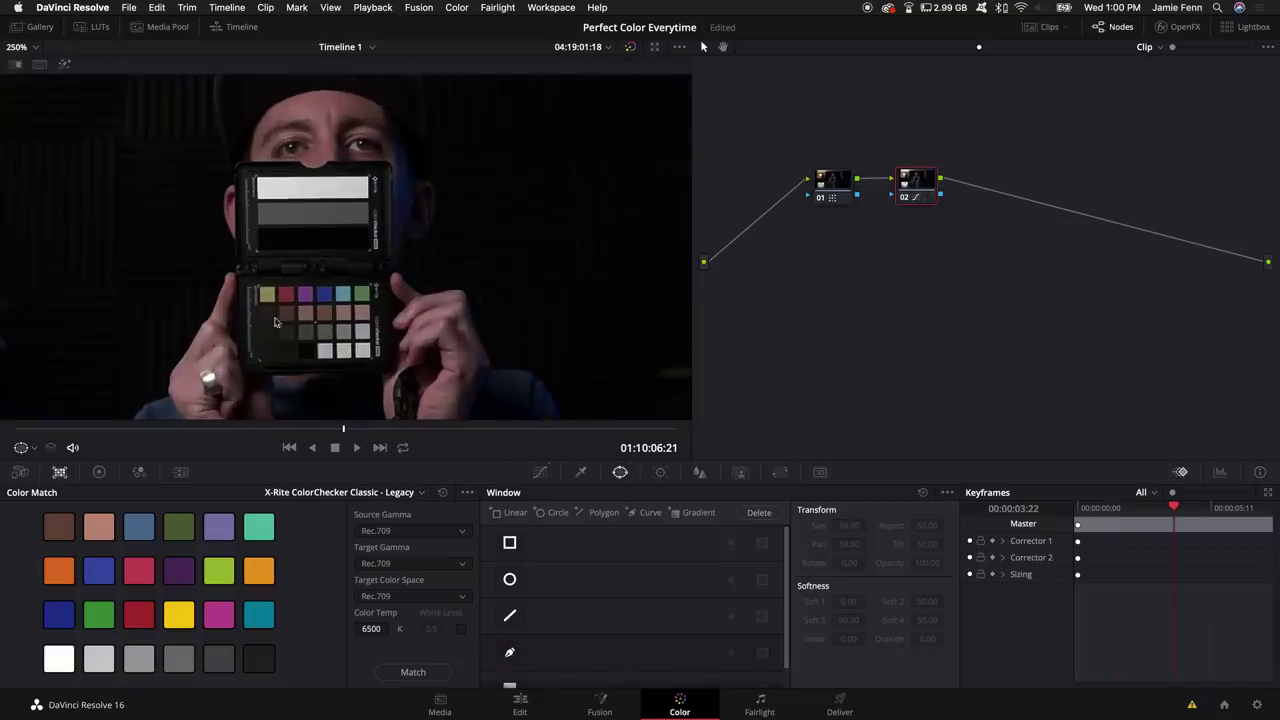
pyautogui.scroll(3, 280, 320)
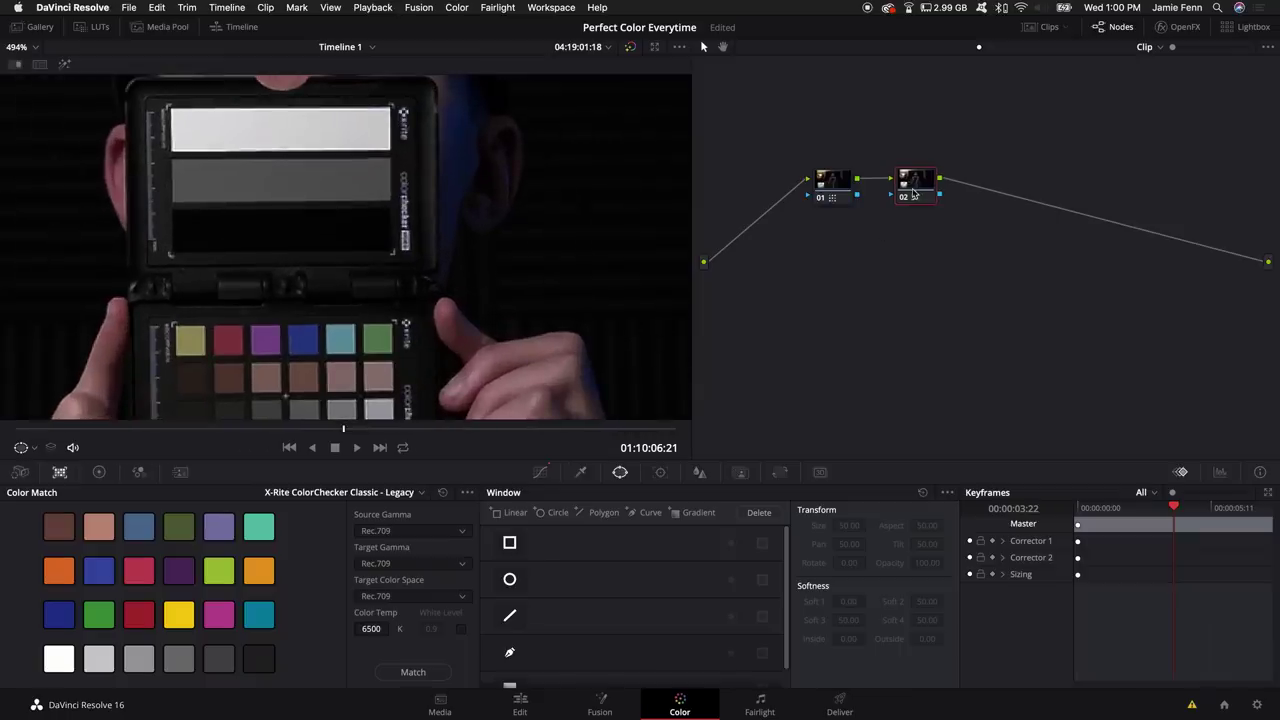
pyautogui.hotkey('alt', 's')
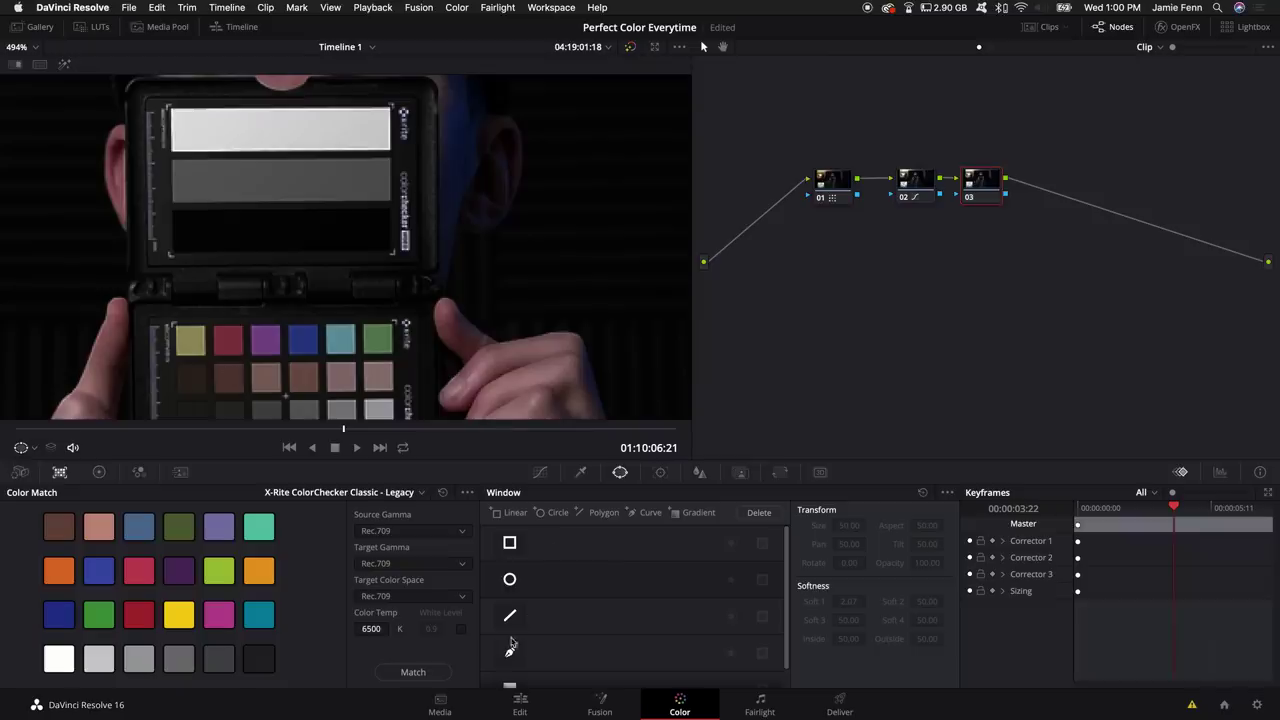
# Draw a Curve window on node 03 around the chart's top patch row and highlight it
pyautogui.click(510, 654)
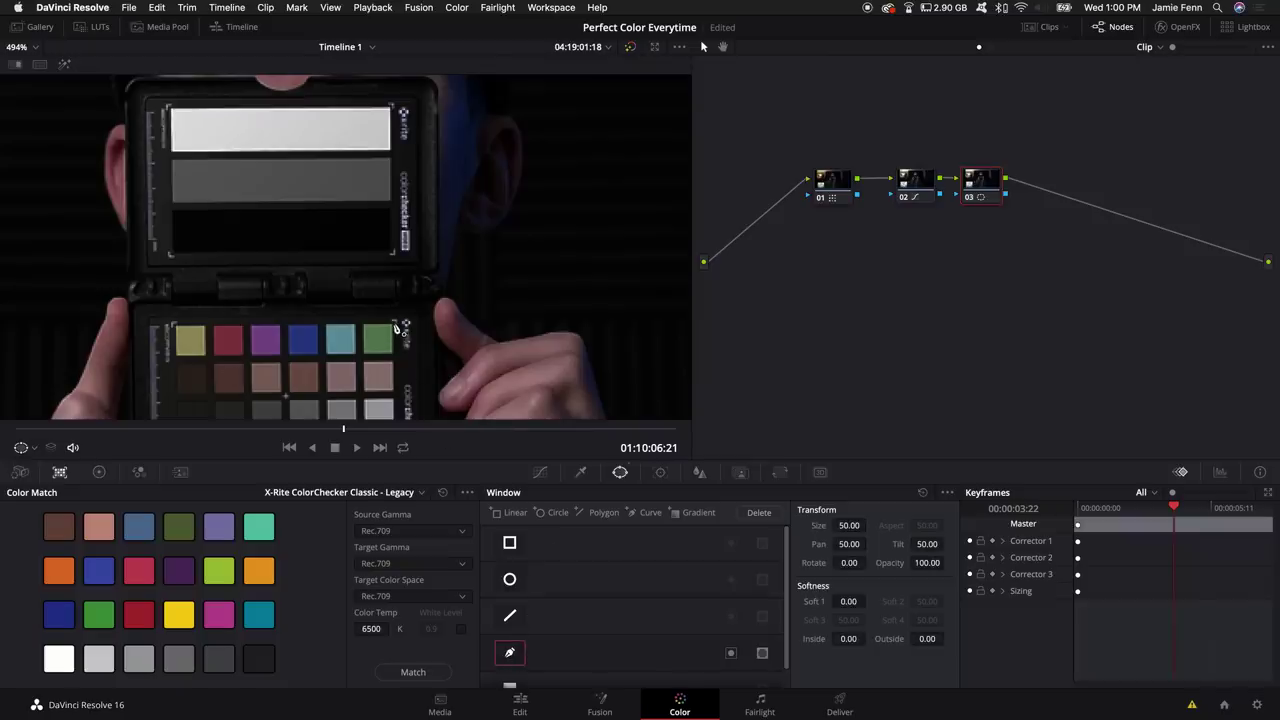
pyautogui.click(393, 323)
pyautogui.click(394, 353)
pyautogui.click(176, 355)
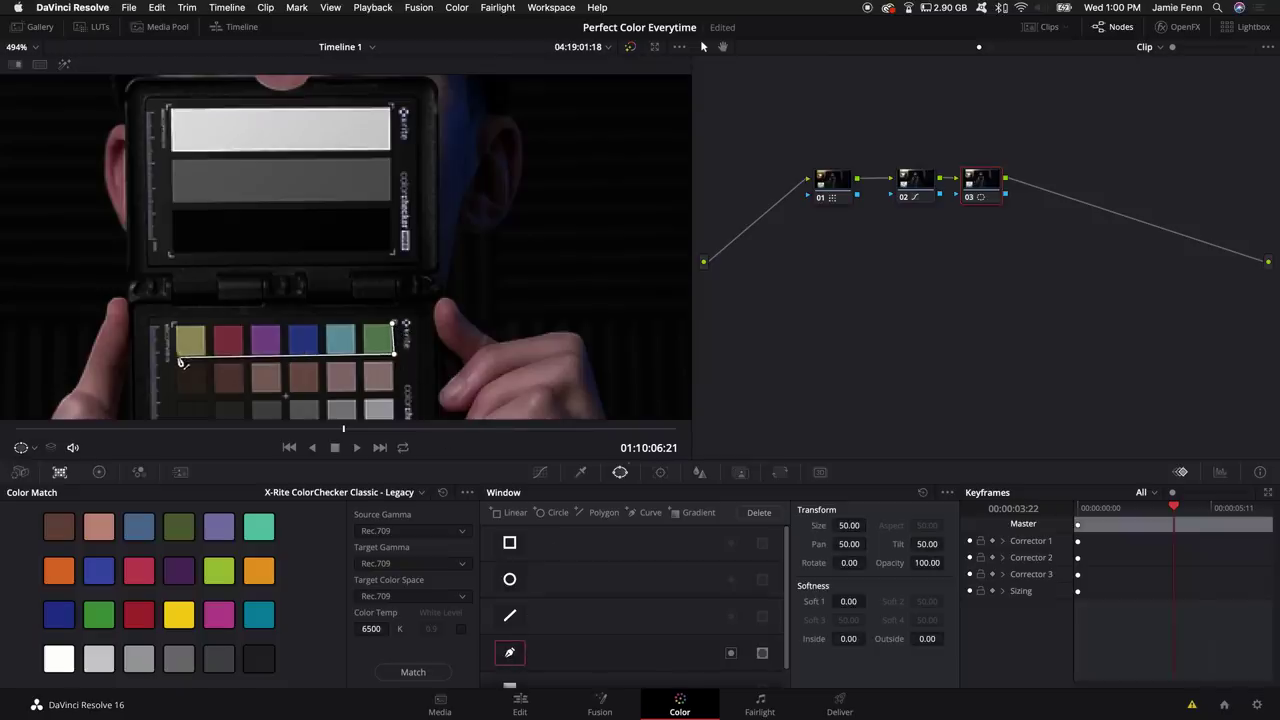
pyautogui.click(176, 325)
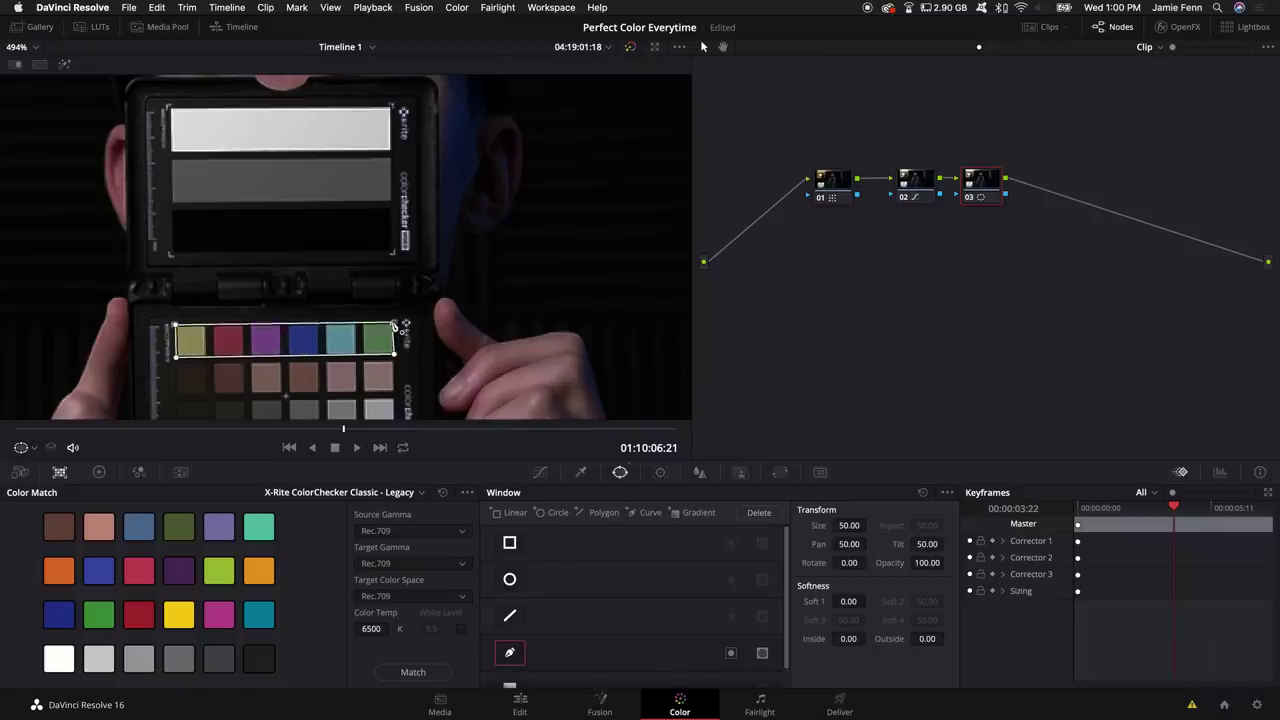
pyautogui.click(393, 323)
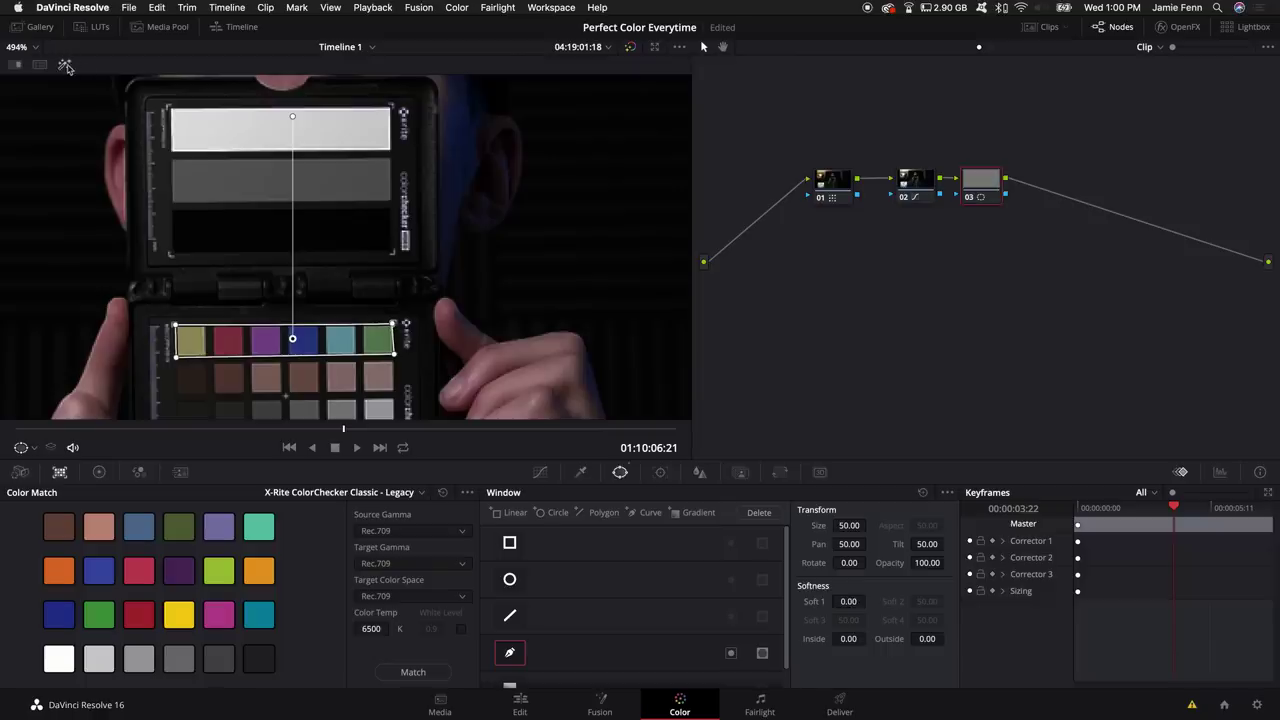
pyautogui.click(66, 65)
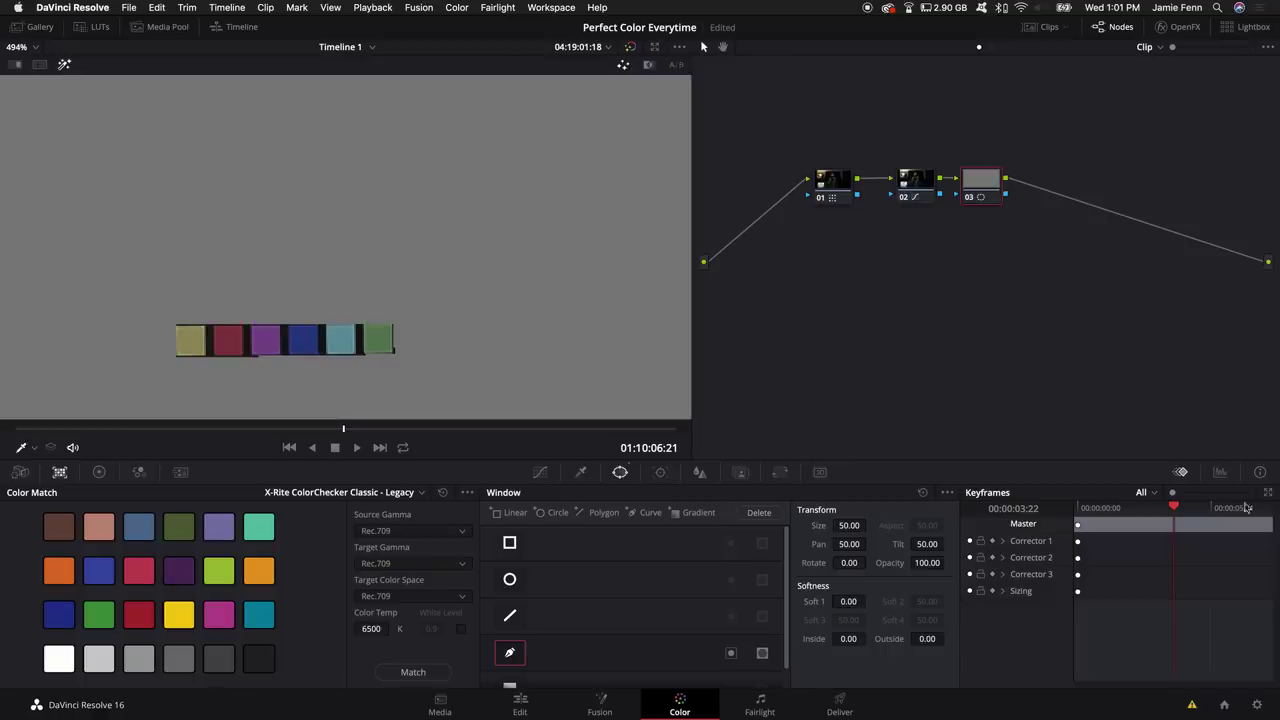
# Pop the scopes out into a floating Vectorscope window, repositioned and resized
pyautogui.click(1221, 473)
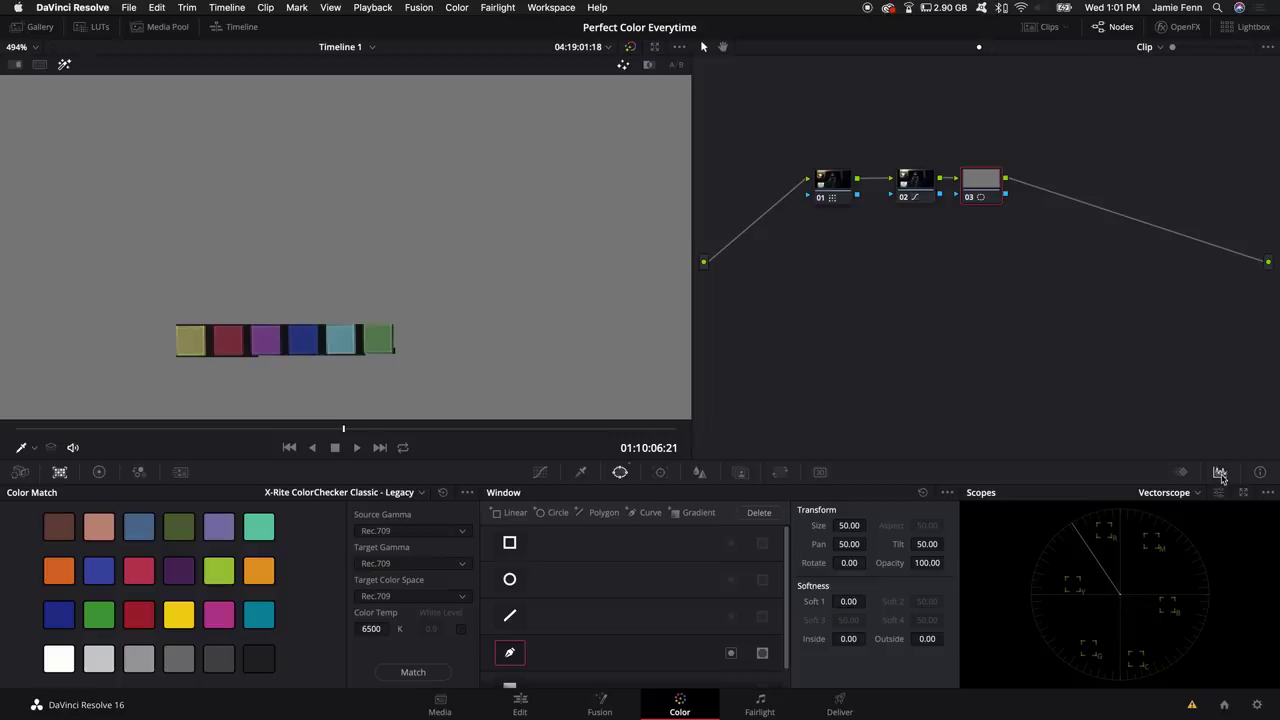
pyautogui.click(1243, 492)
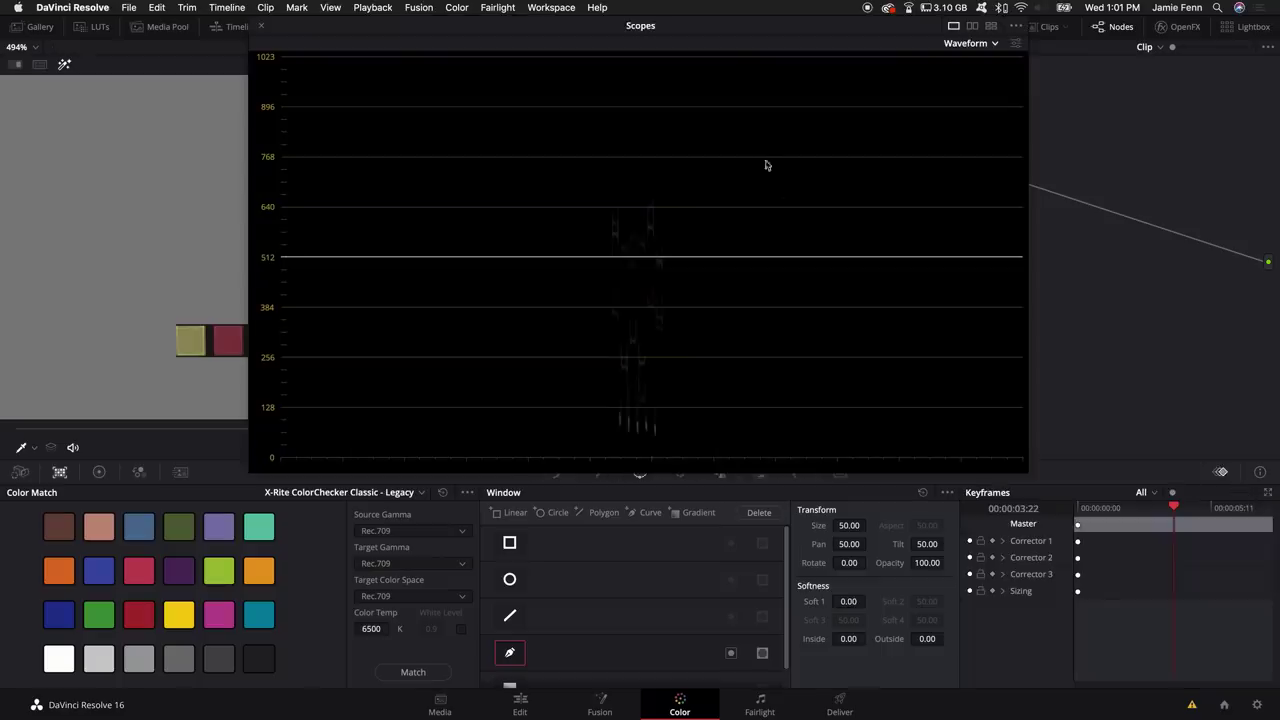
pyautogui.click(977, 47)
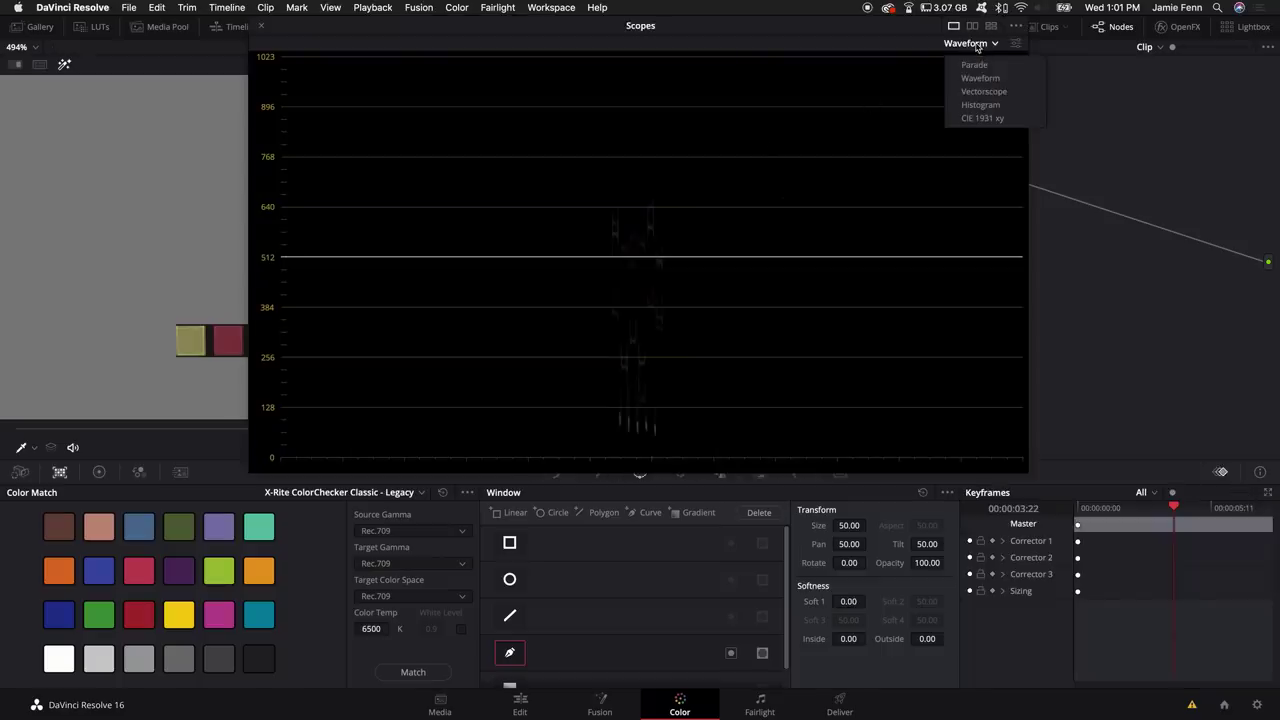
pyautogui.click(980, 91)
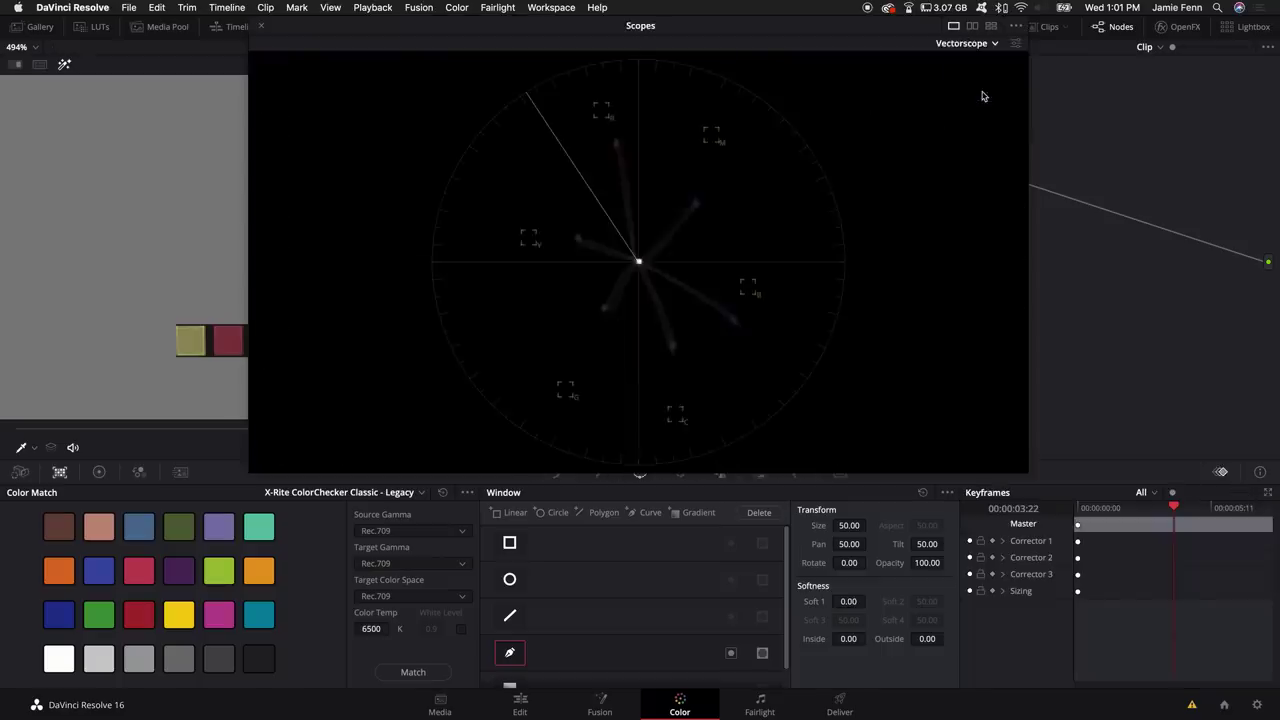
pyautogui.moveTo(571, 35); pyautogui.dragTo(505, 35)
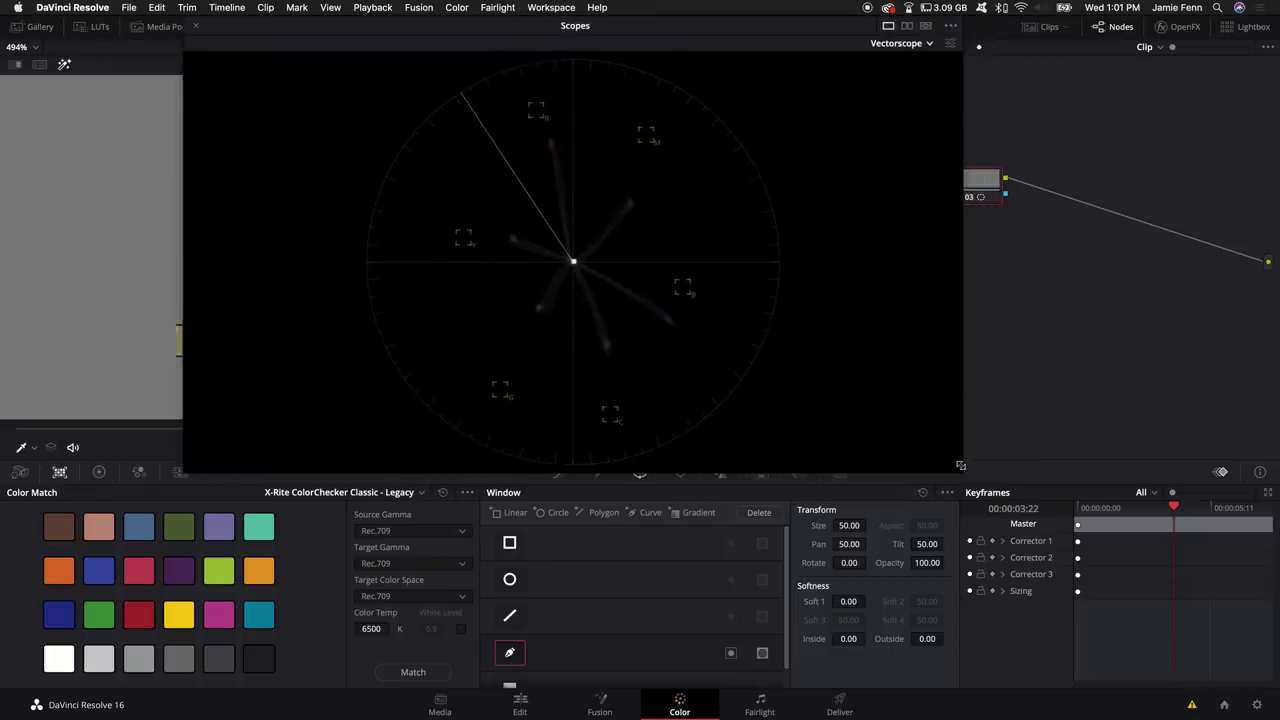
pyautogui.moveTo(960, 466); pyautogui.dragTo(916, 447)
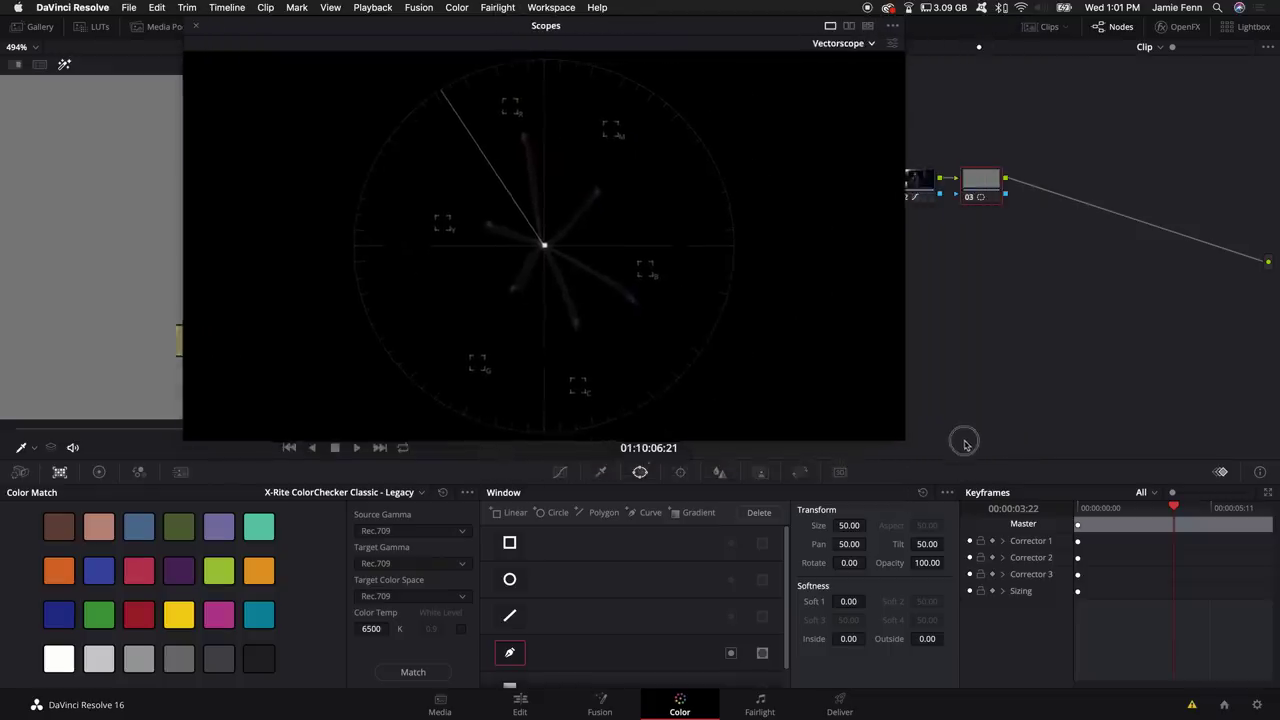
# Open the Hue vs Hue curve and add control points for the chart hues
pyautogui.click(561, 472)
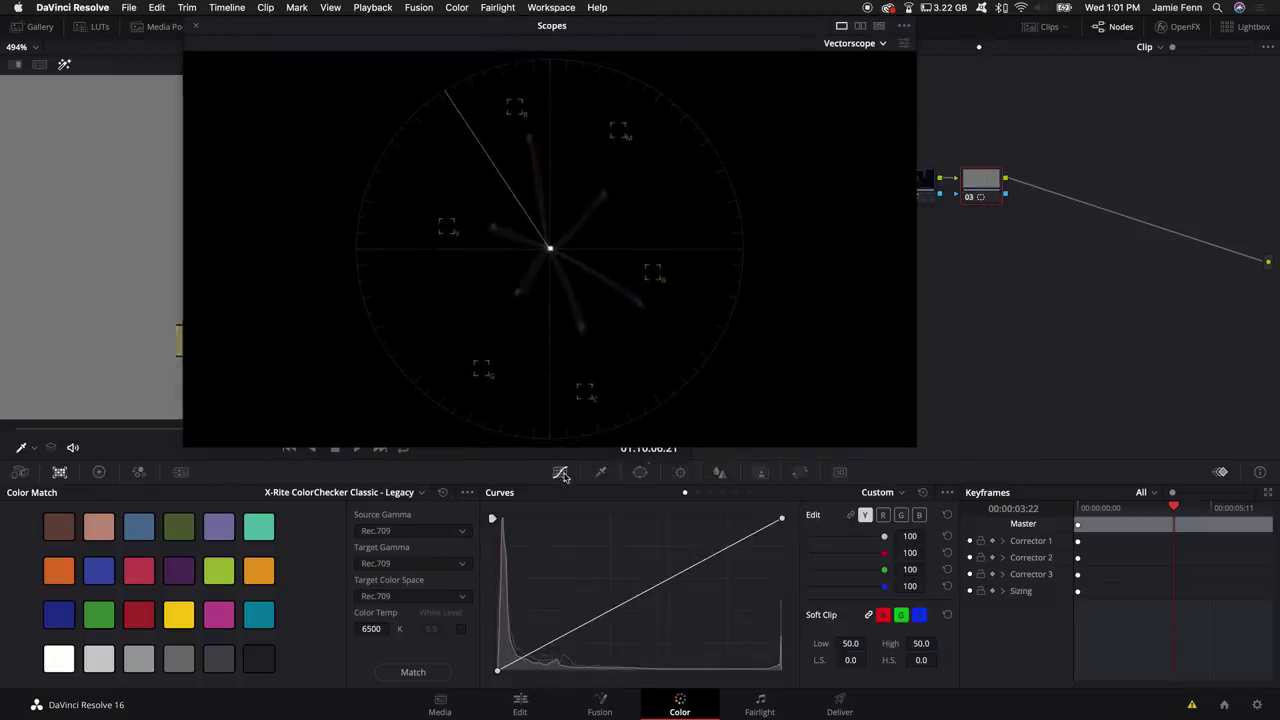
pyautogui.click(699, 493)
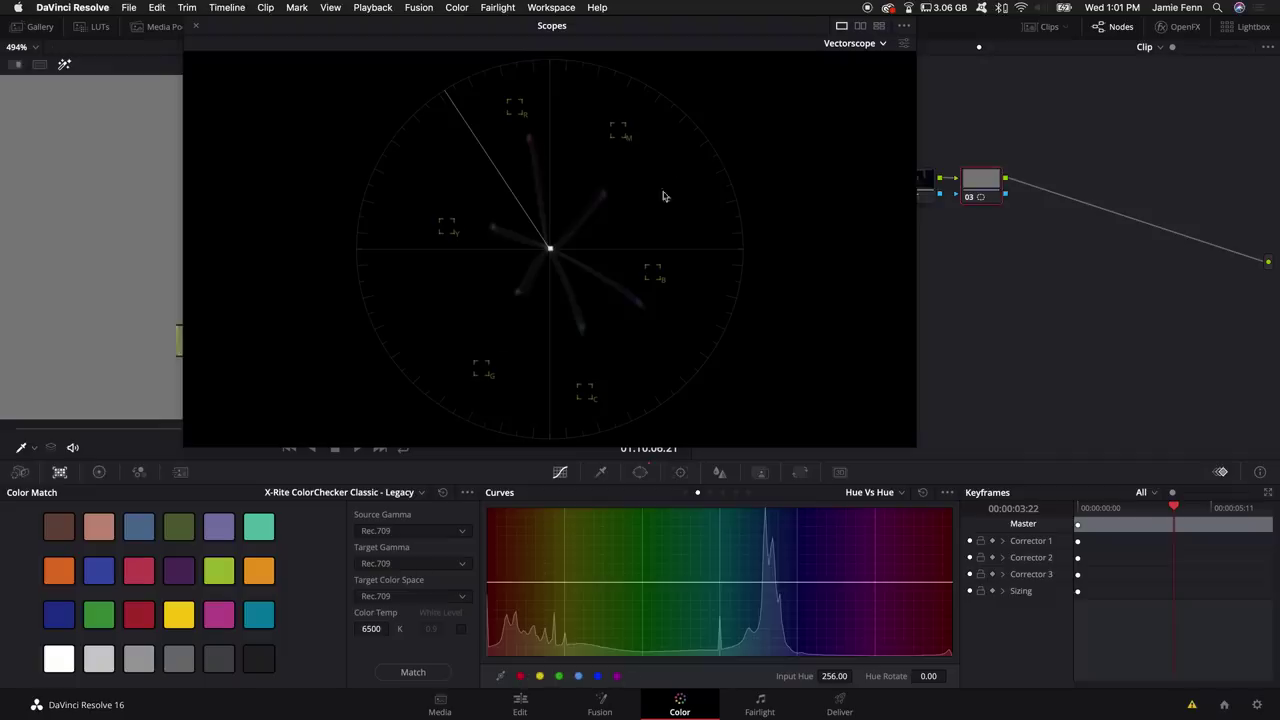
pyautogui.click(520, 677)
pyautogui.click(540, 677)
pyautogui.click(578, 677)
# Rotate hue points toward vectorscope targets, e.g. 77.29 by 8.04 and 194.71 by -8.04
pyautogui.moveTo(490, 584); pyautogui.dragTo(488, 587)
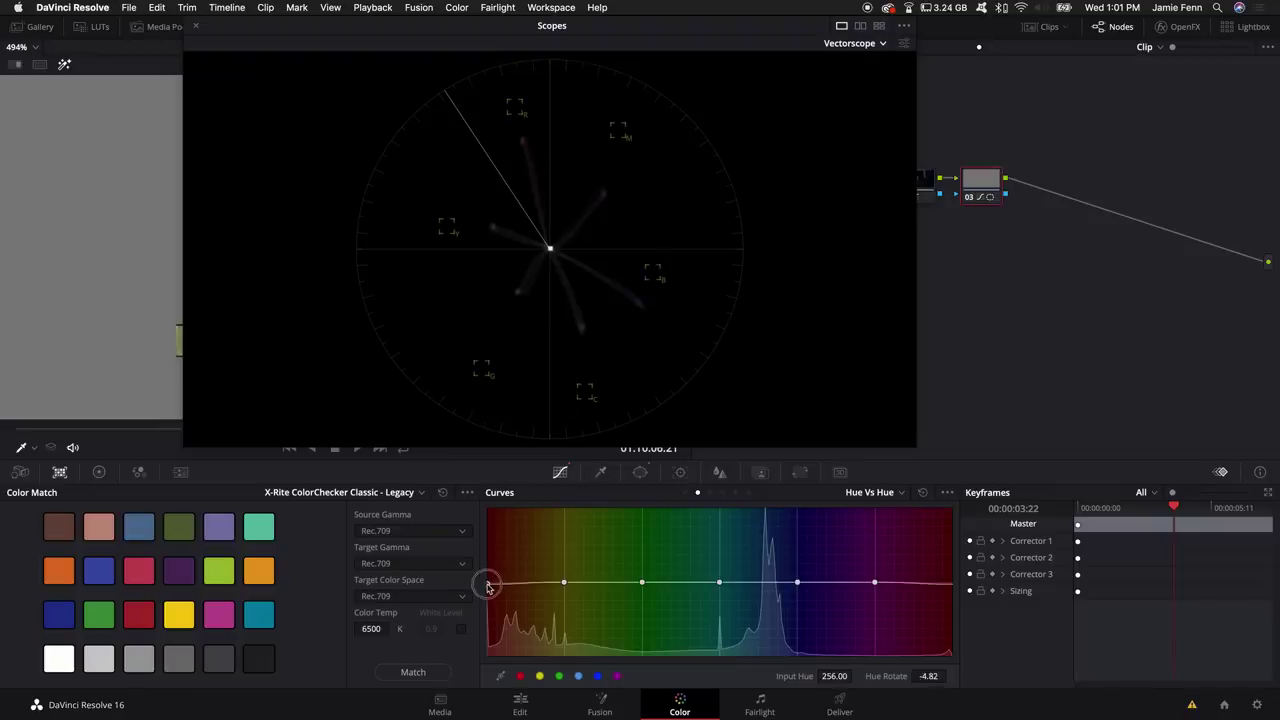
pyautogui.click(564, 585)
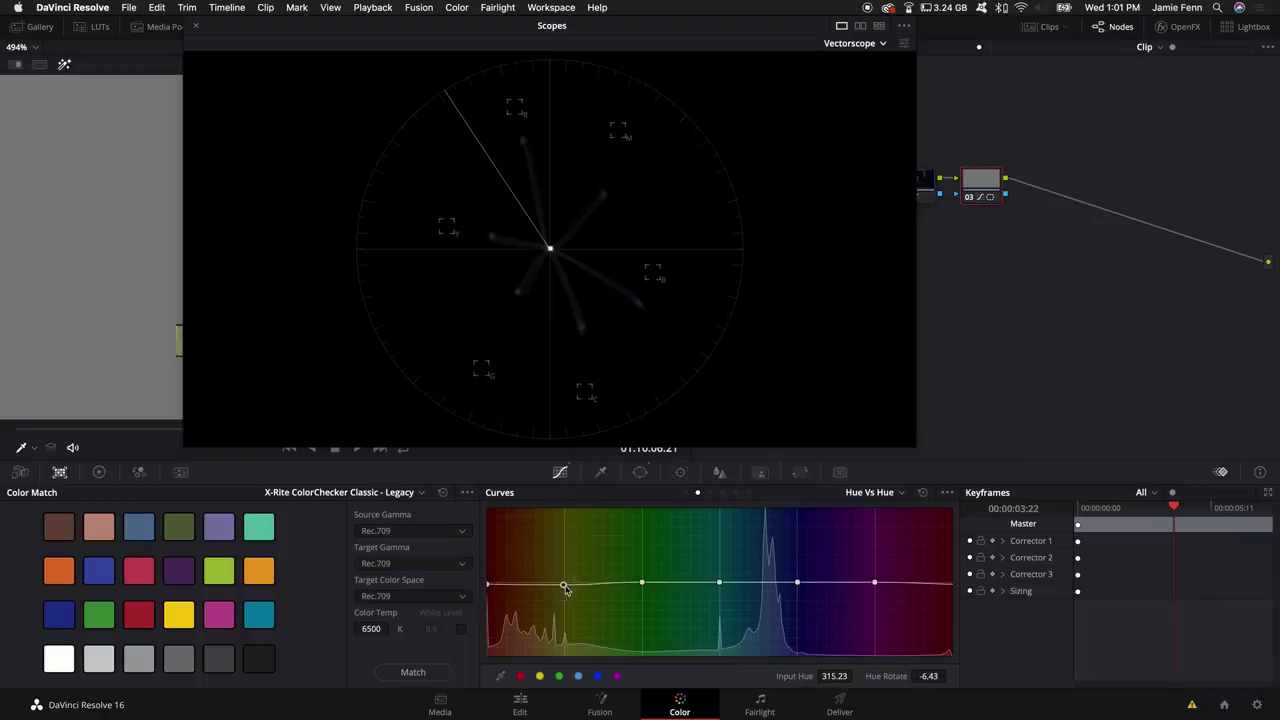
pyautogui.click(642, 584)
pyautogui.moveTo(643, 587); pyautogui.dragTo(643, 588)
pyautogui.moveTo(722, 586); pyautogui.dragTo(721, 579)
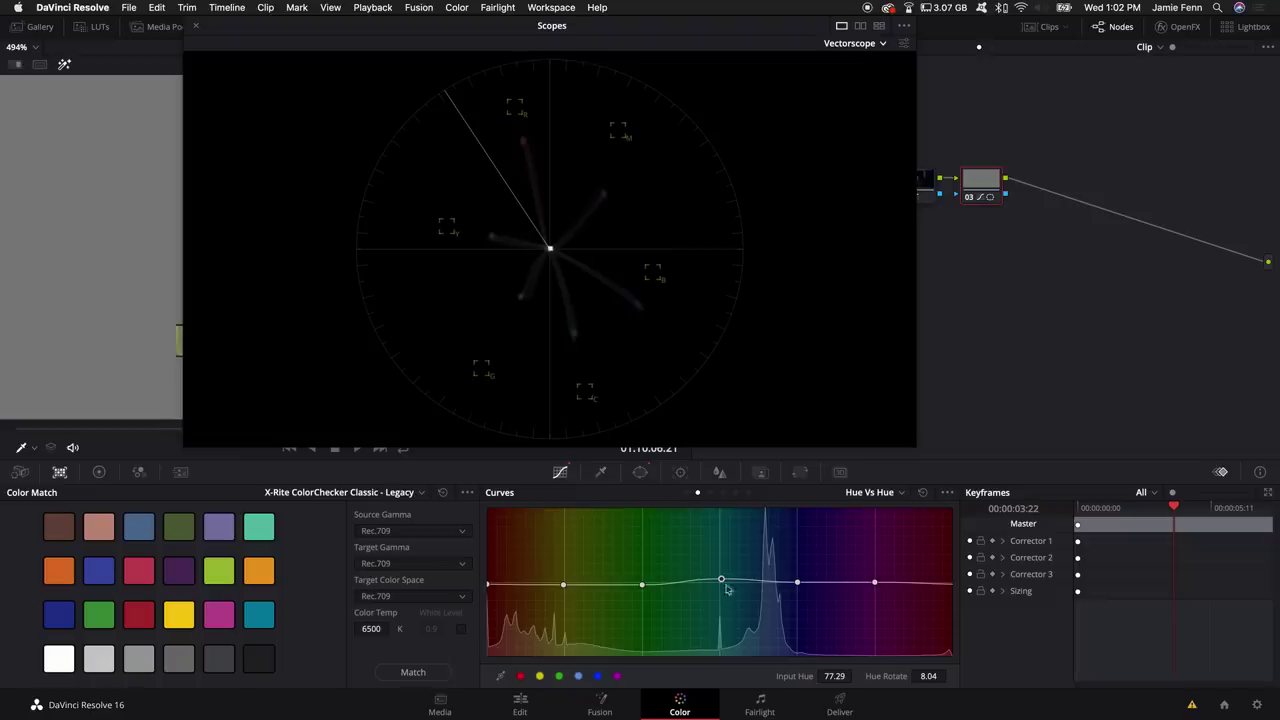
pyautogui.moveTo(797, 582); pyautogui.dragTo(797, 591)
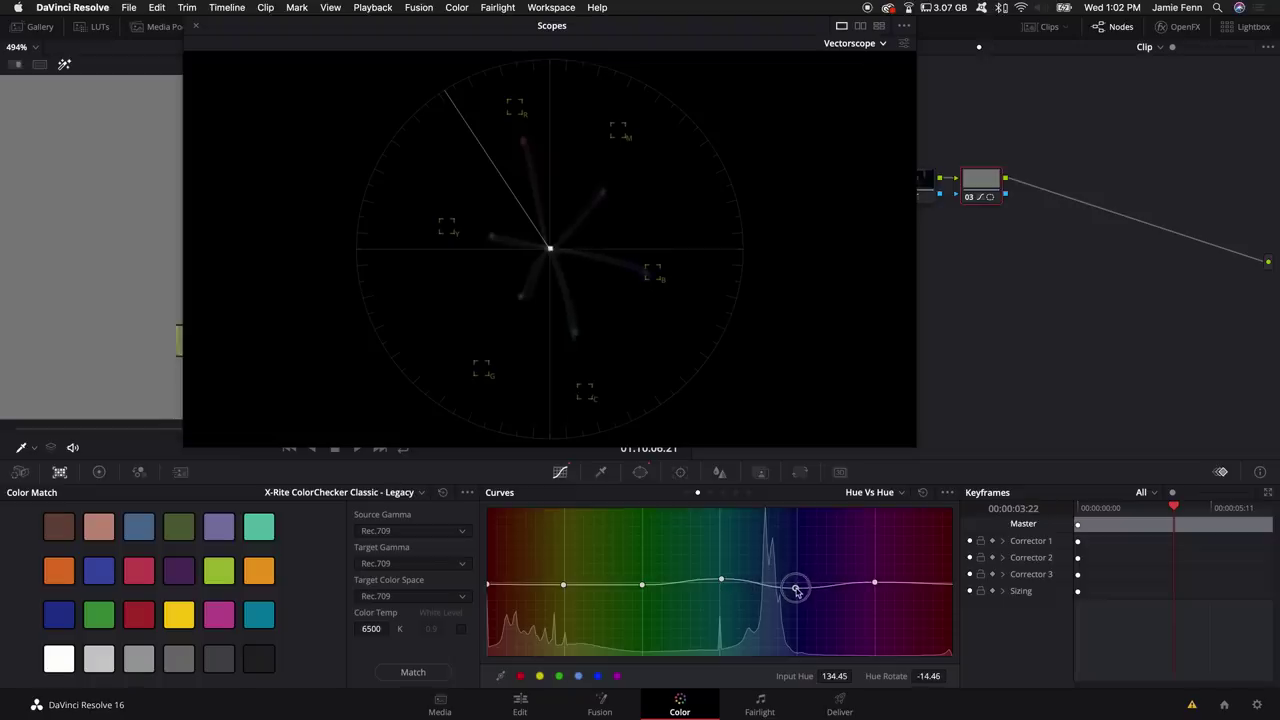
pyautogui.click(874, 584)
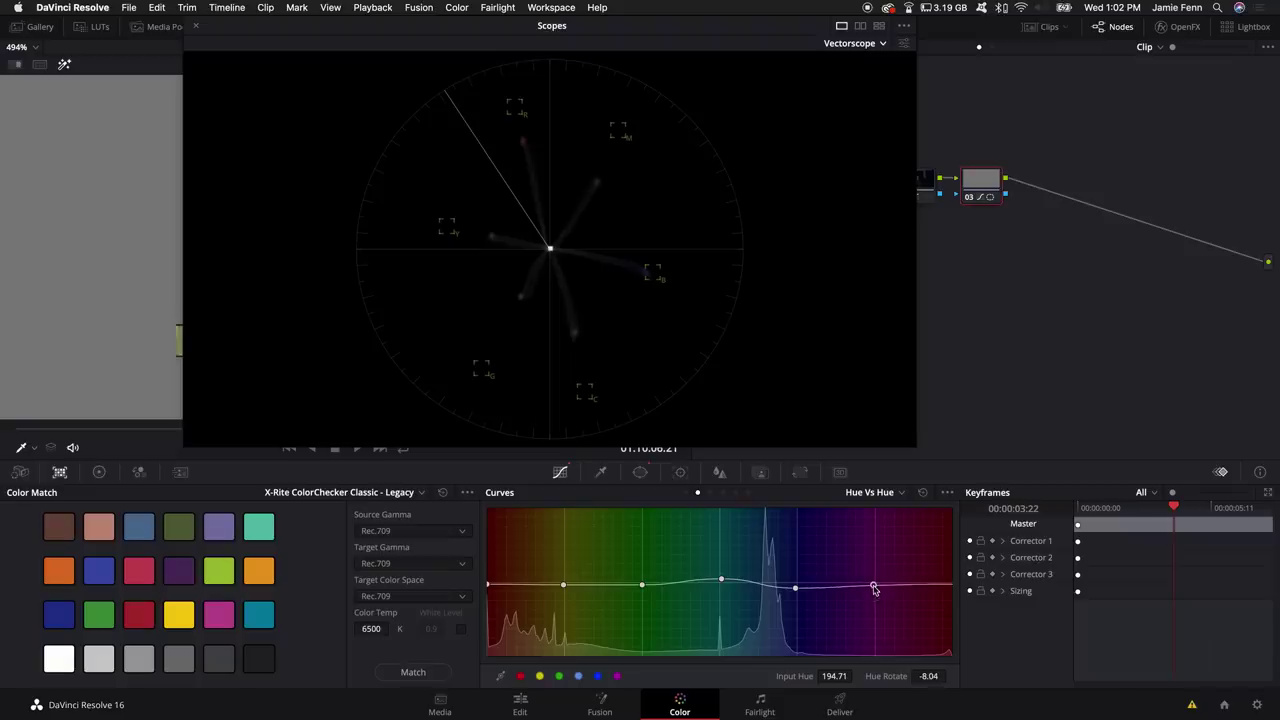
# Close the floating scopes, show the full image, and toggle node 03's hue fix off and back on
pyautogui.click(196, 27)
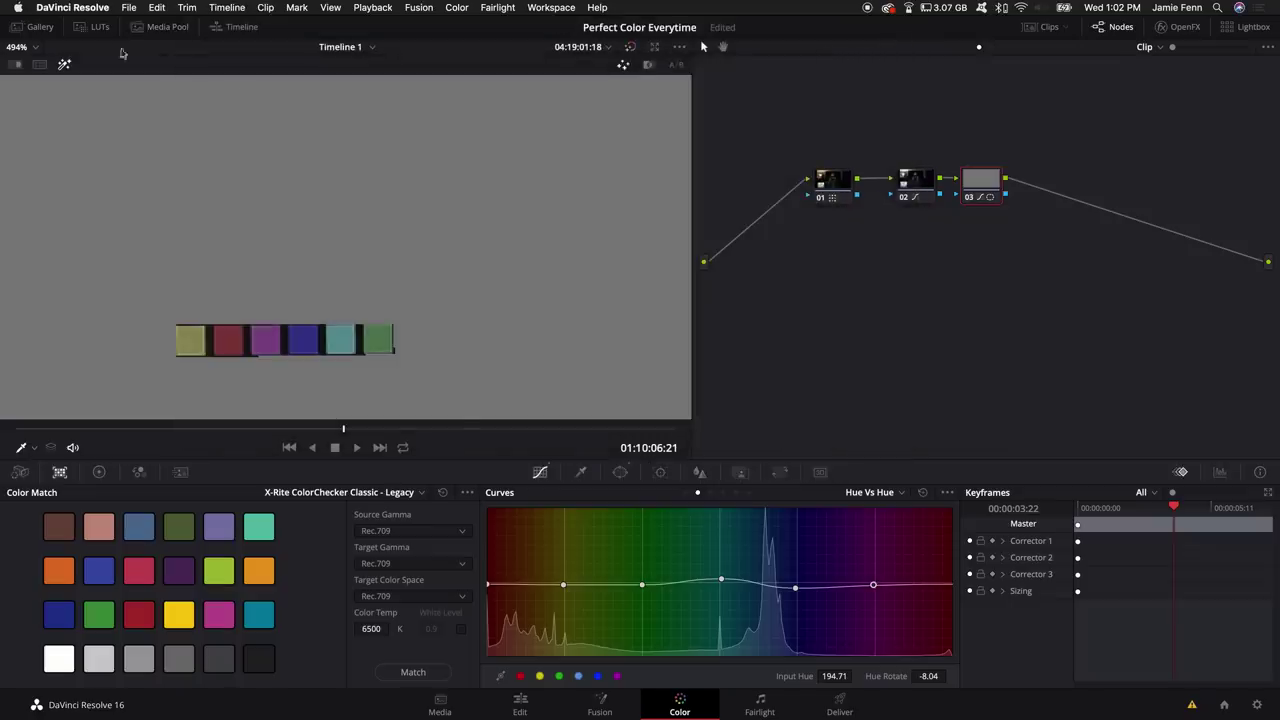
pyautogui.click(64, 64)
pyautogui.click(620, 471)
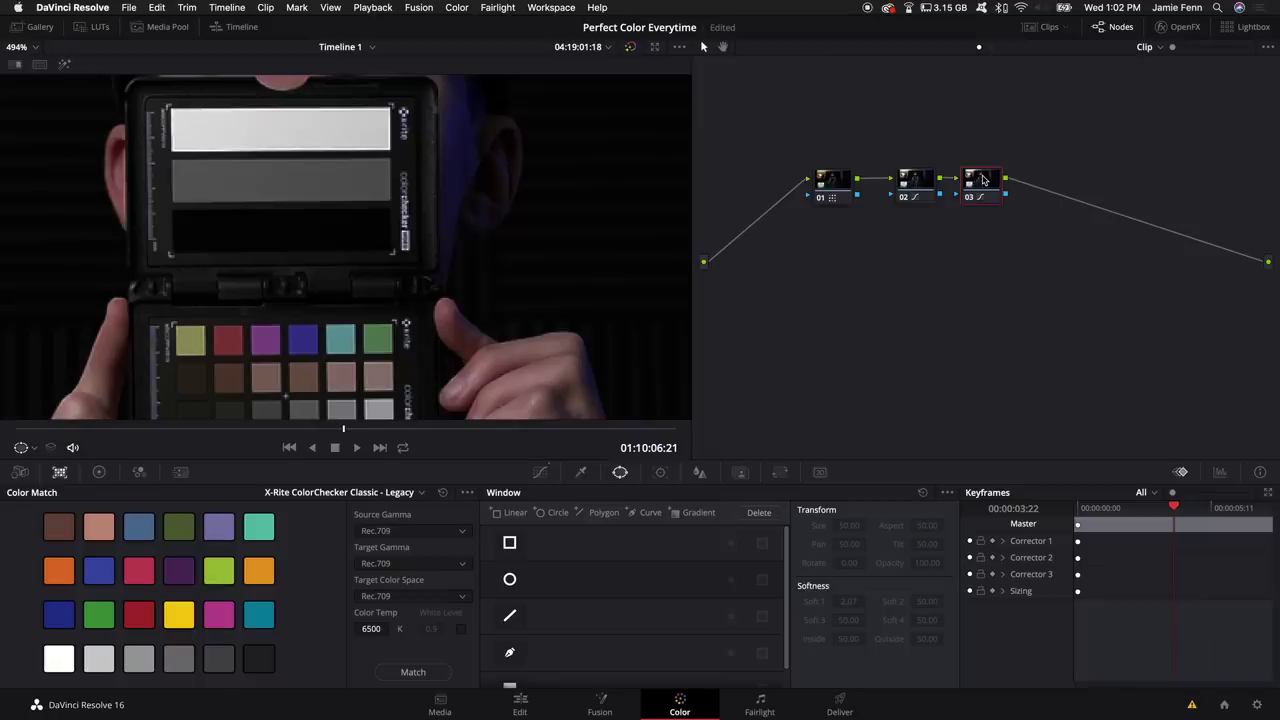
pyautogui.press('super+d')
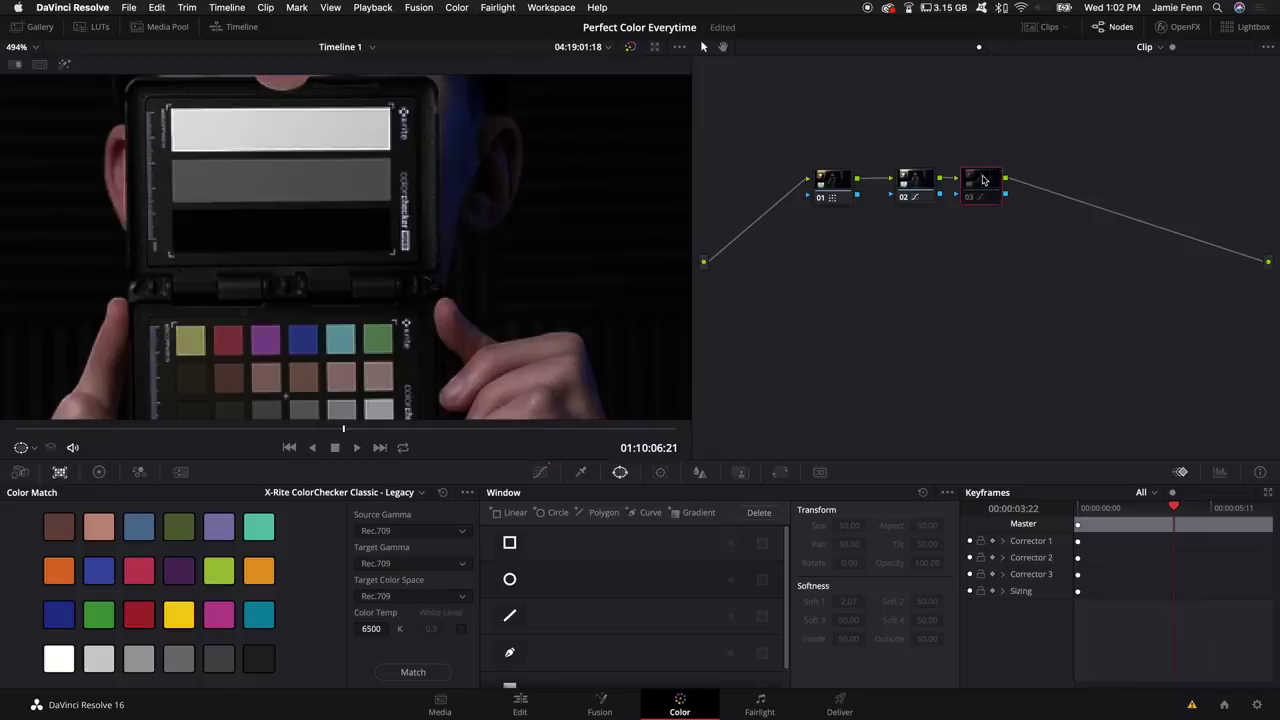
pyautogui.press('super+d')
pyautogui.press('super+d')
pyautogui.press('super+d')
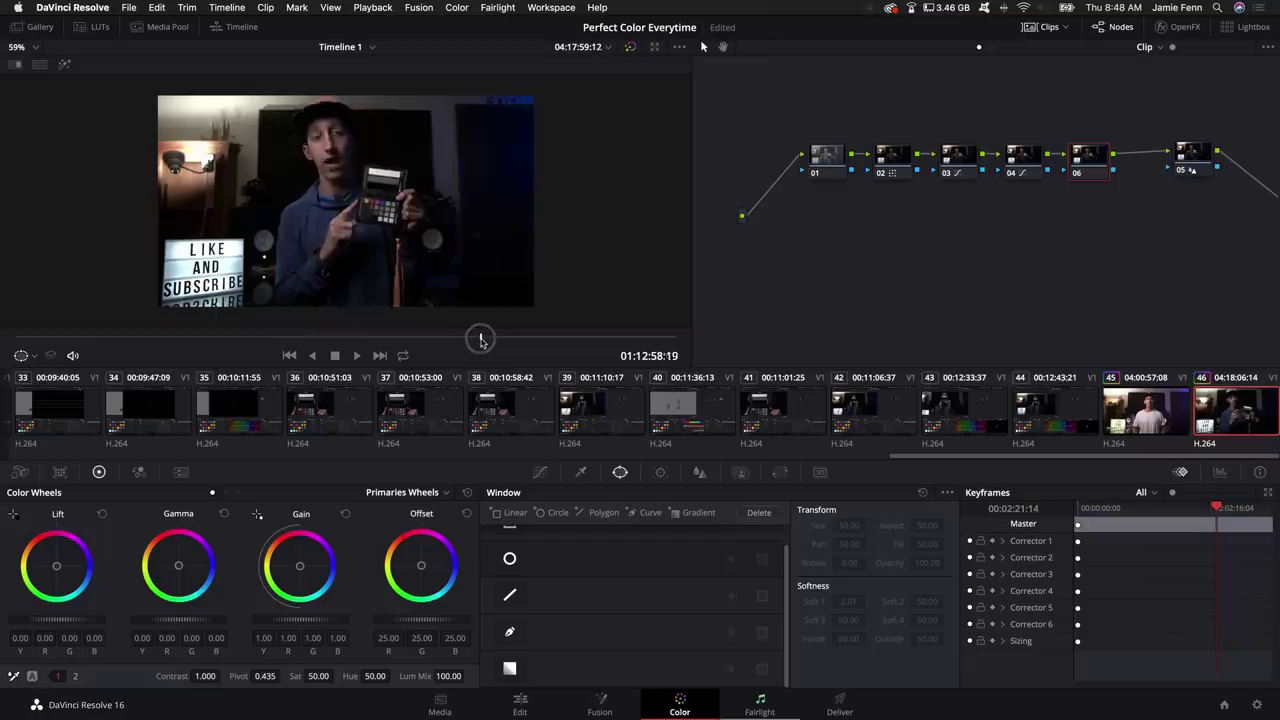
# Scrub forward to the white card shot at 01:13:30:08 and zoom the viewer in on the card
pyautogui.moveTo(468, 340); pyautogui.dragTo(587, 337)
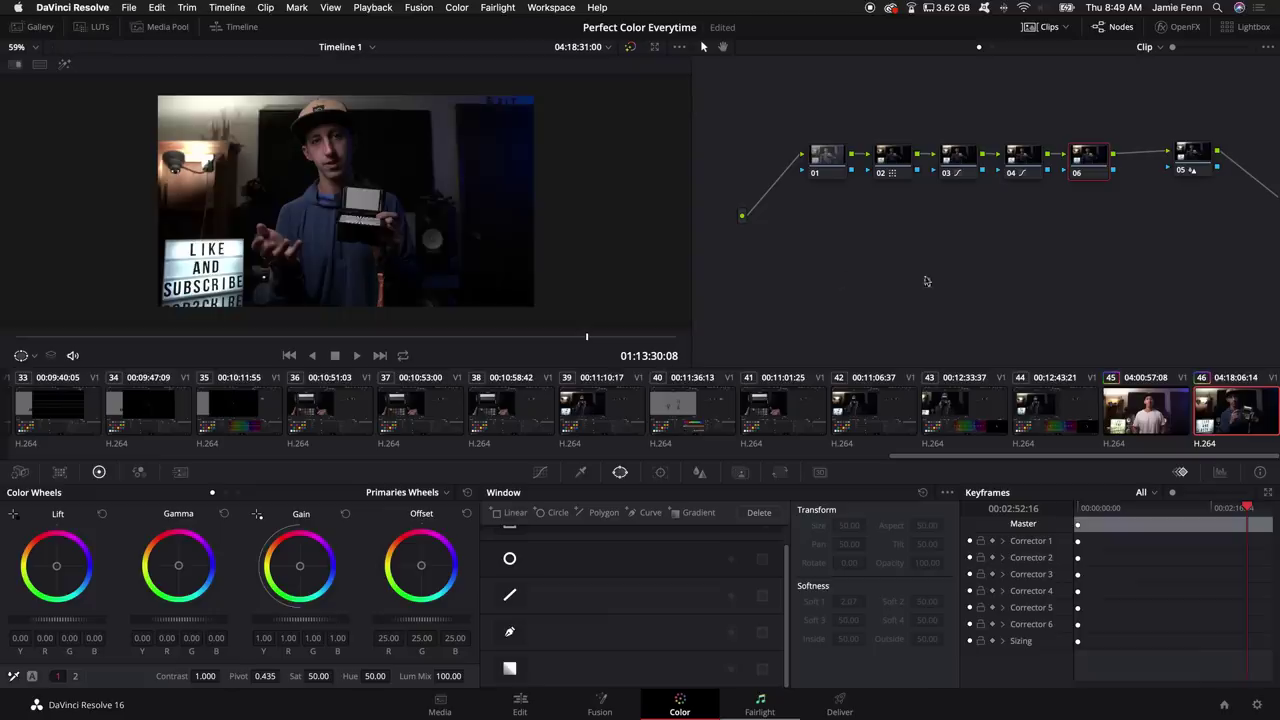
pyautogui.scroll(4, 363, 213)
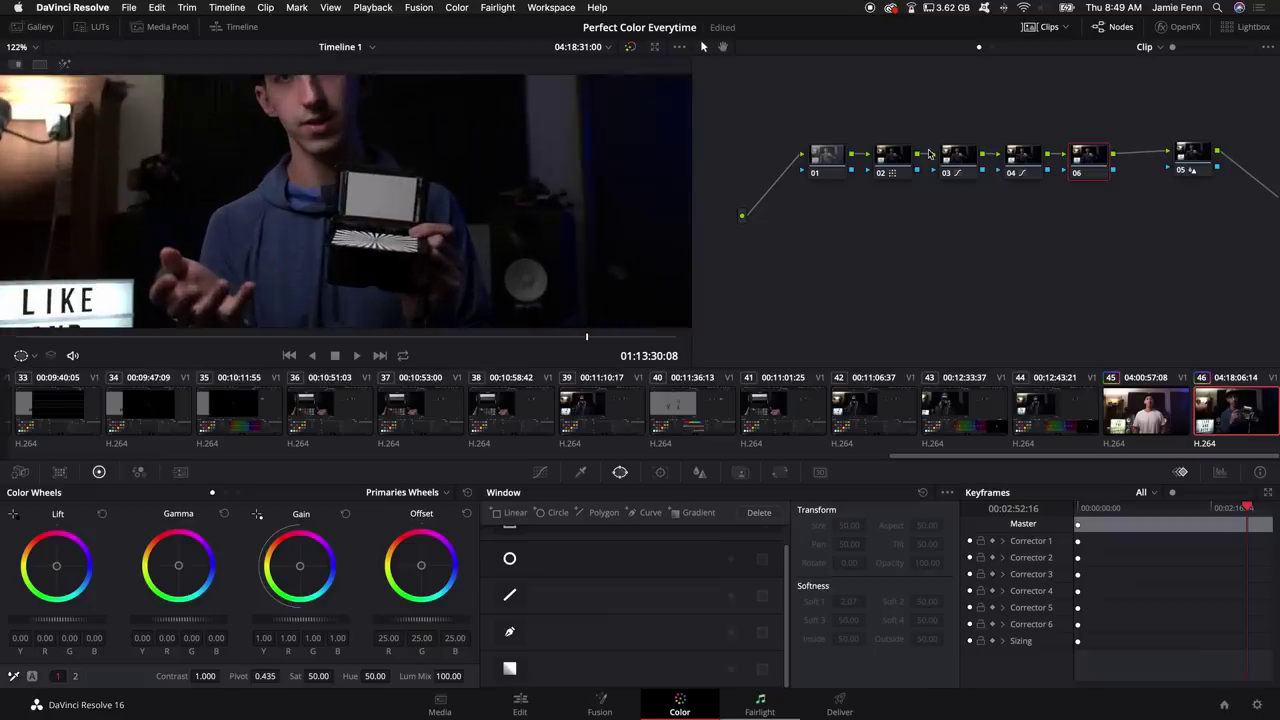
# Fit a custom window around the white card on node 06 and preview it as an isolated matte
pyautogui.click(510, 632)
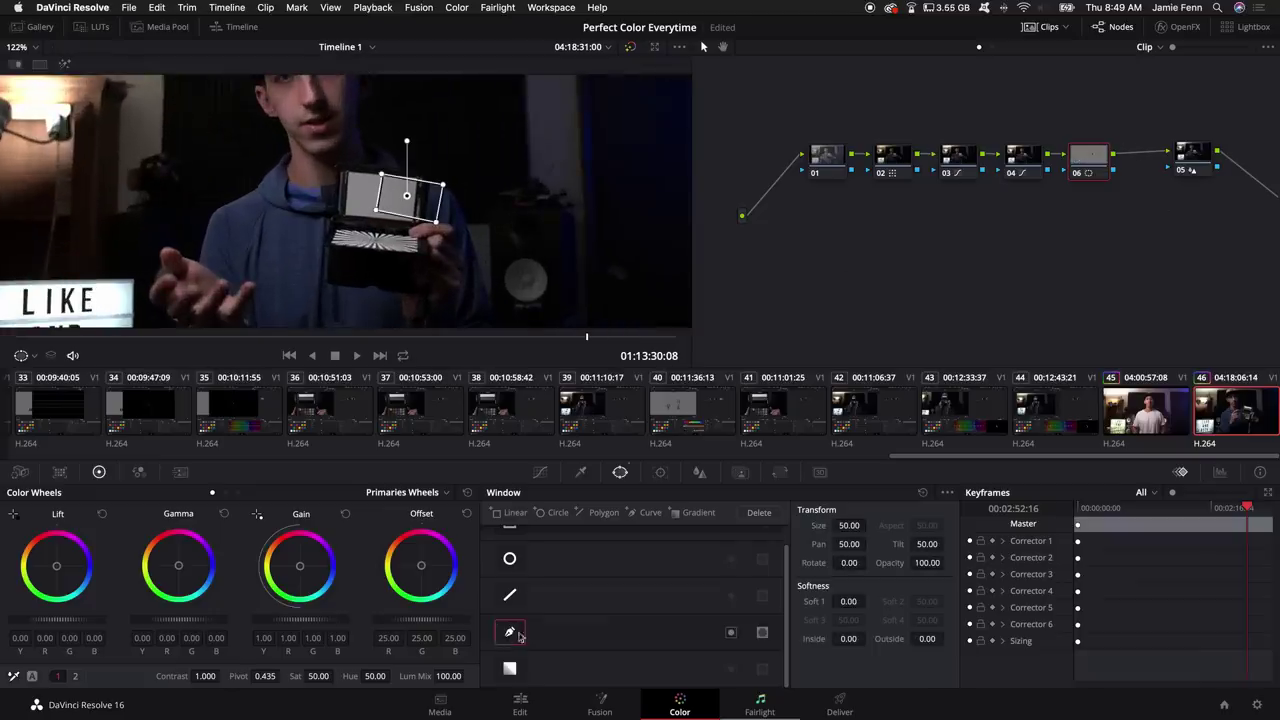
pyautogui.moveTo(407, 195); pyautogui.dragTo(378, 195)
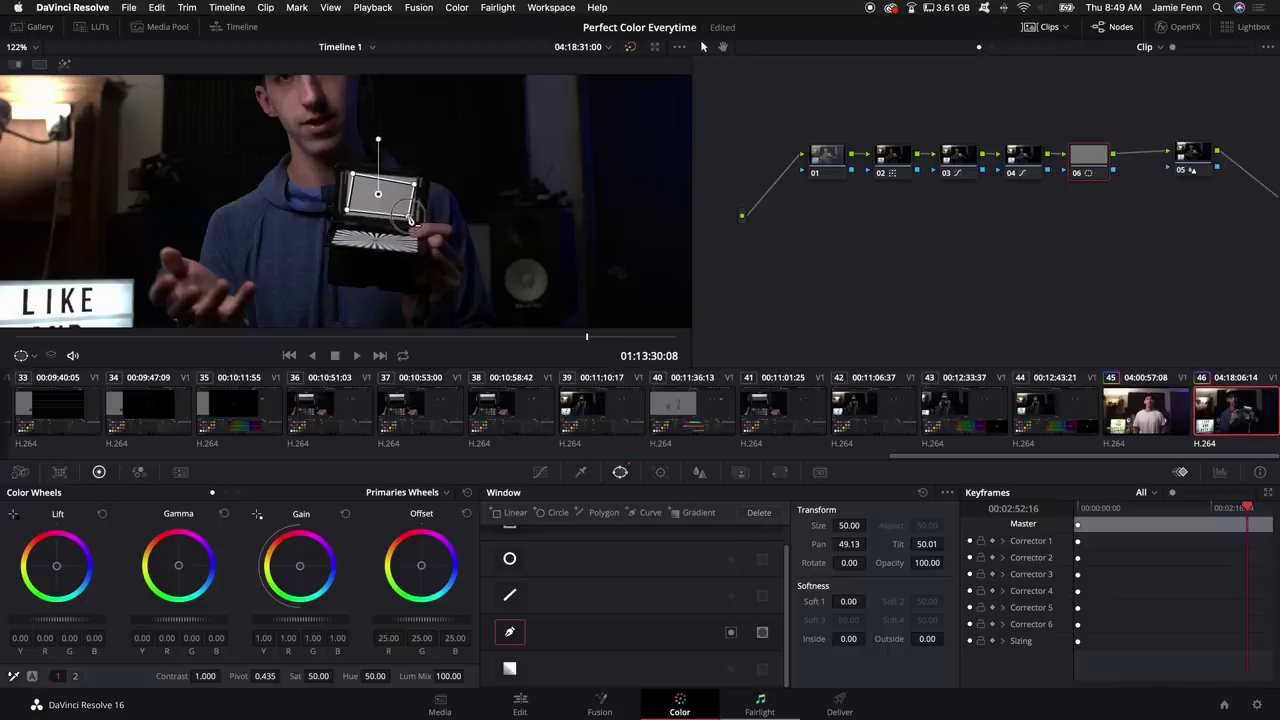
pyautogui.moveTo(347, 173); pyautogui.dragTo(347, 177)
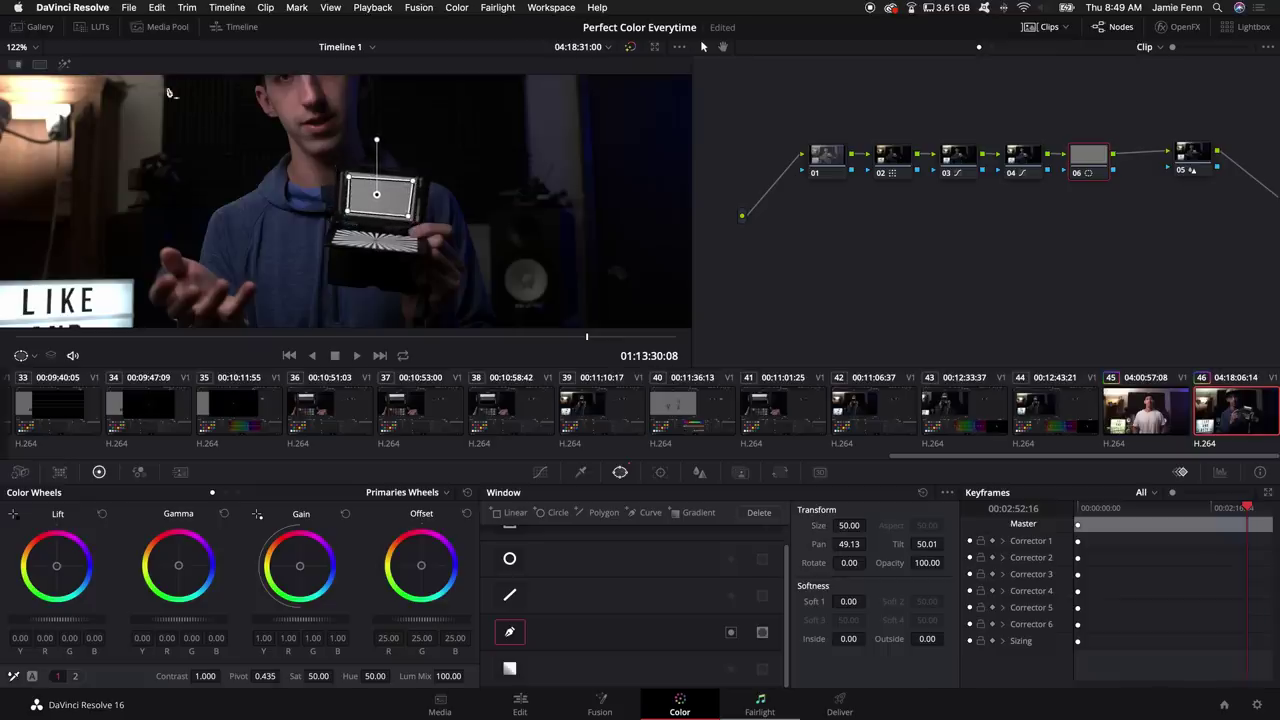
pyautogui.click(66, 65)
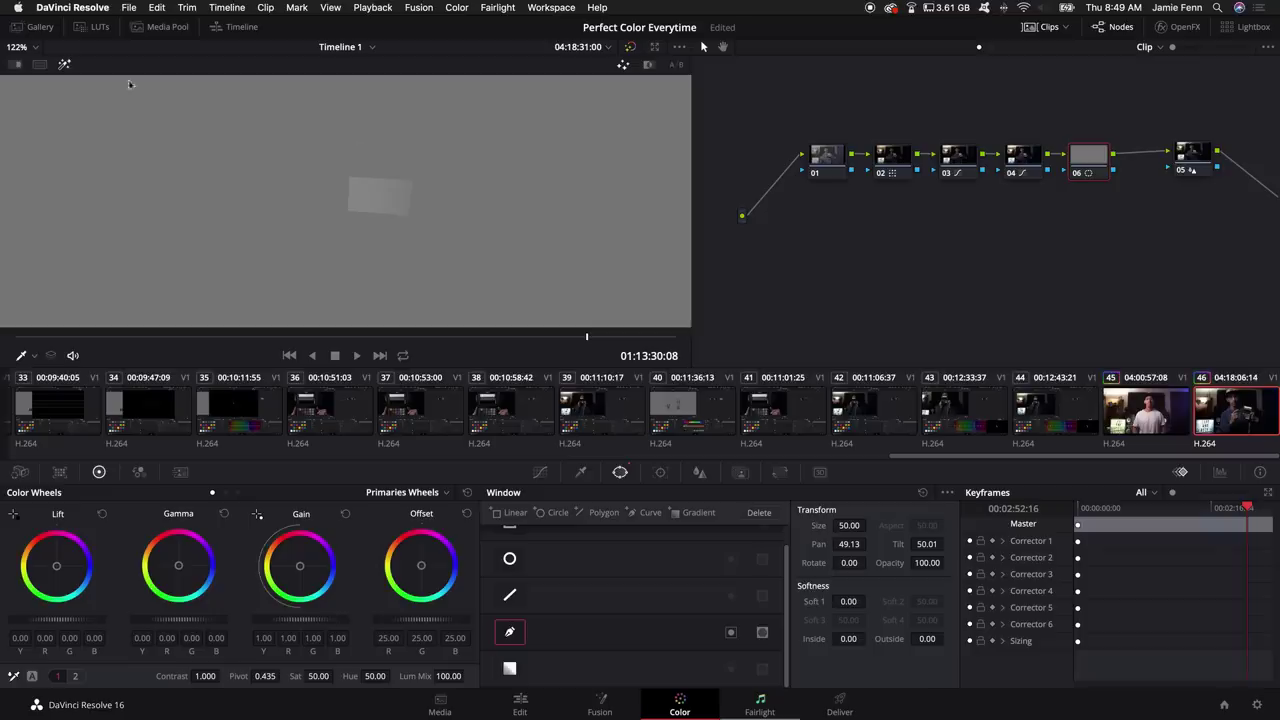
# Pop out a large Waveform scope of the masked card, keeping the Color Wheels palette visible
pyautogui.click(1268, 494)
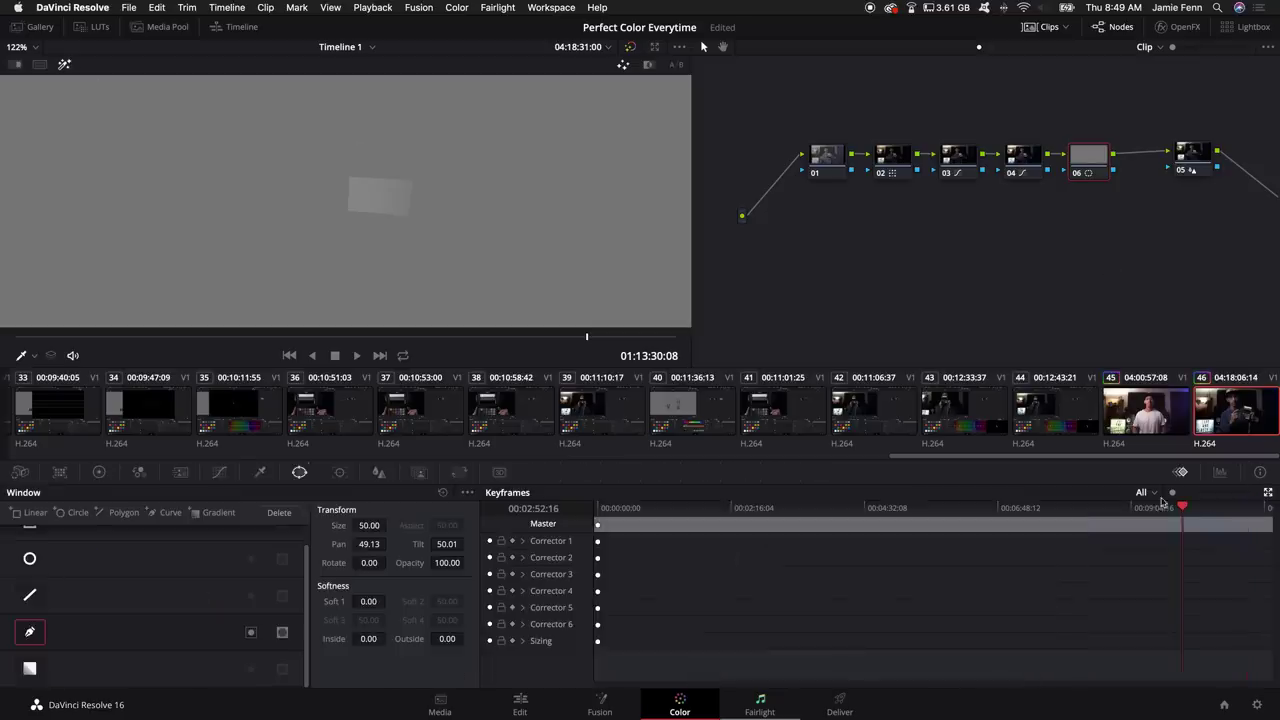
pyautogui.click(1222, 475)
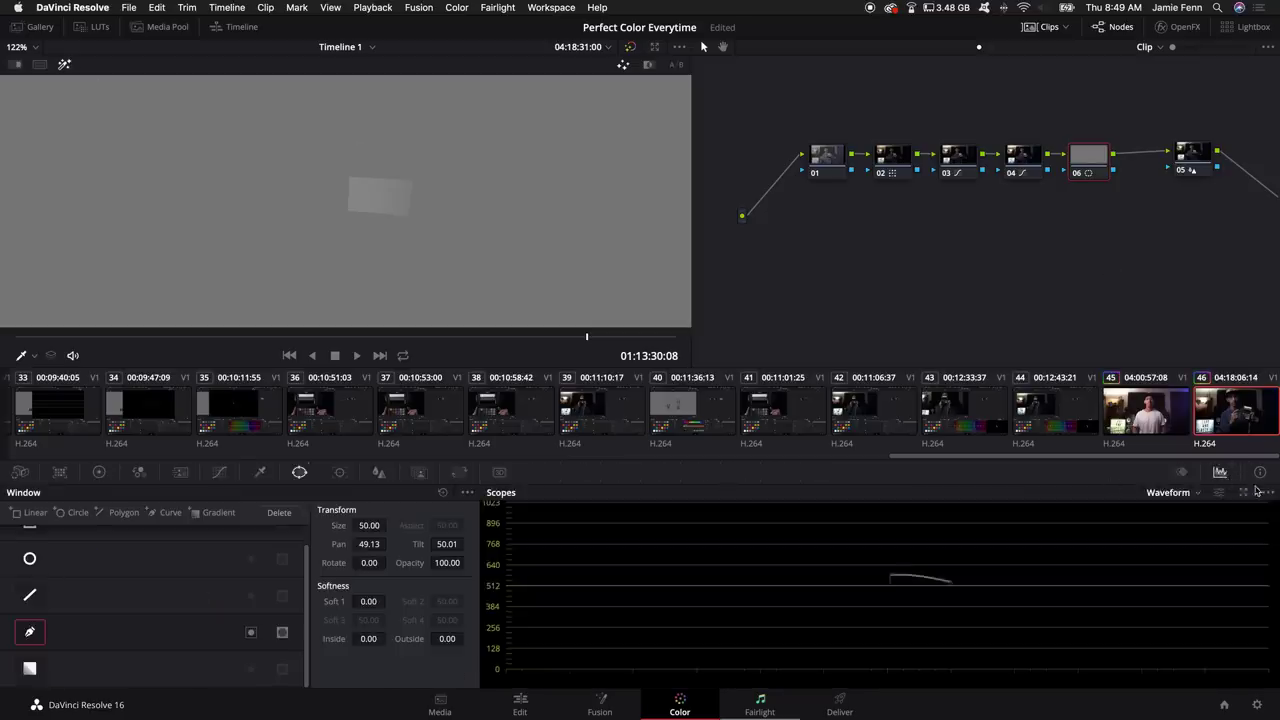
pyautogui.click(1247, 495)
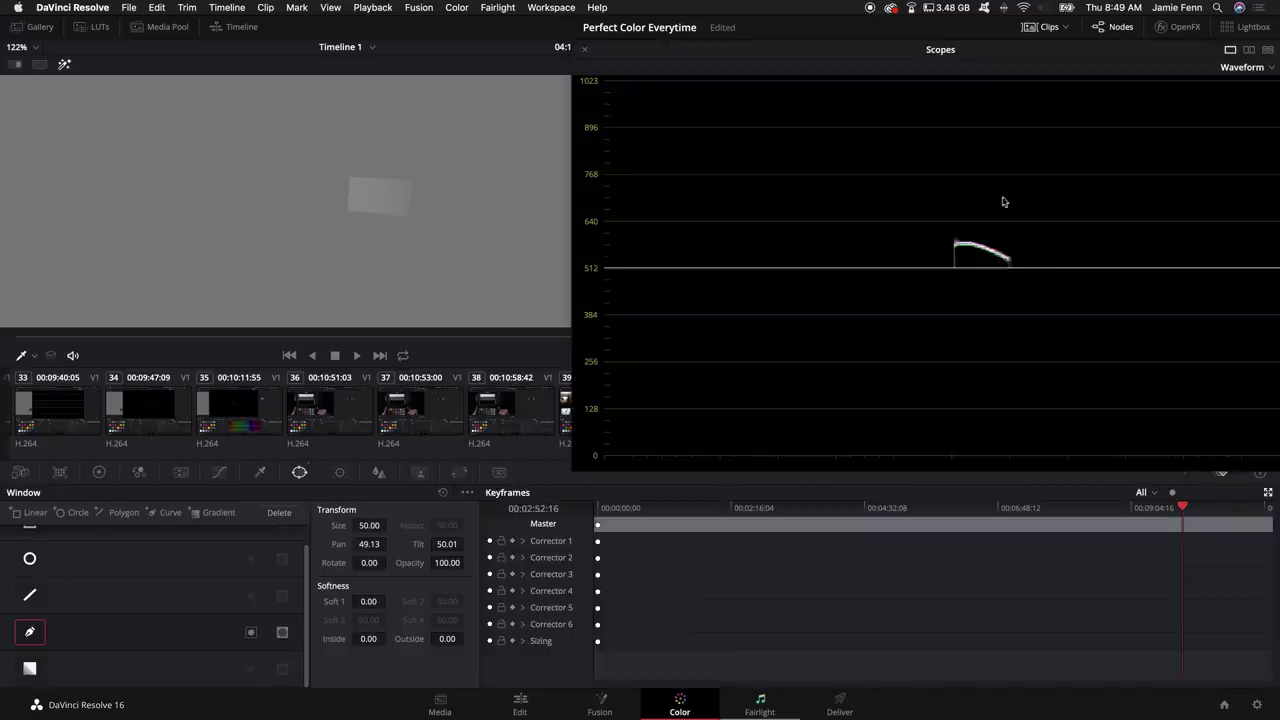
pyautogui.click(100, 476)
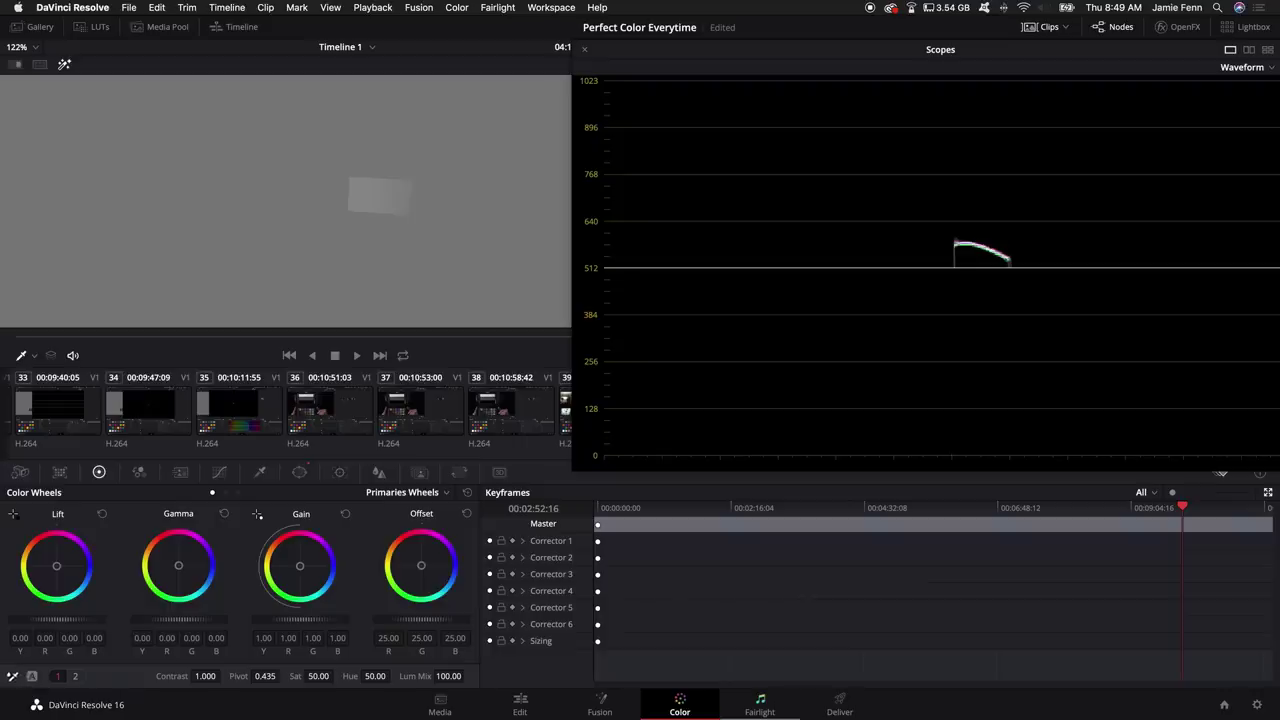
# Save the project and white-balance the card with the picker so its waveform trace turns neutral
pyautogui.press('super+s')
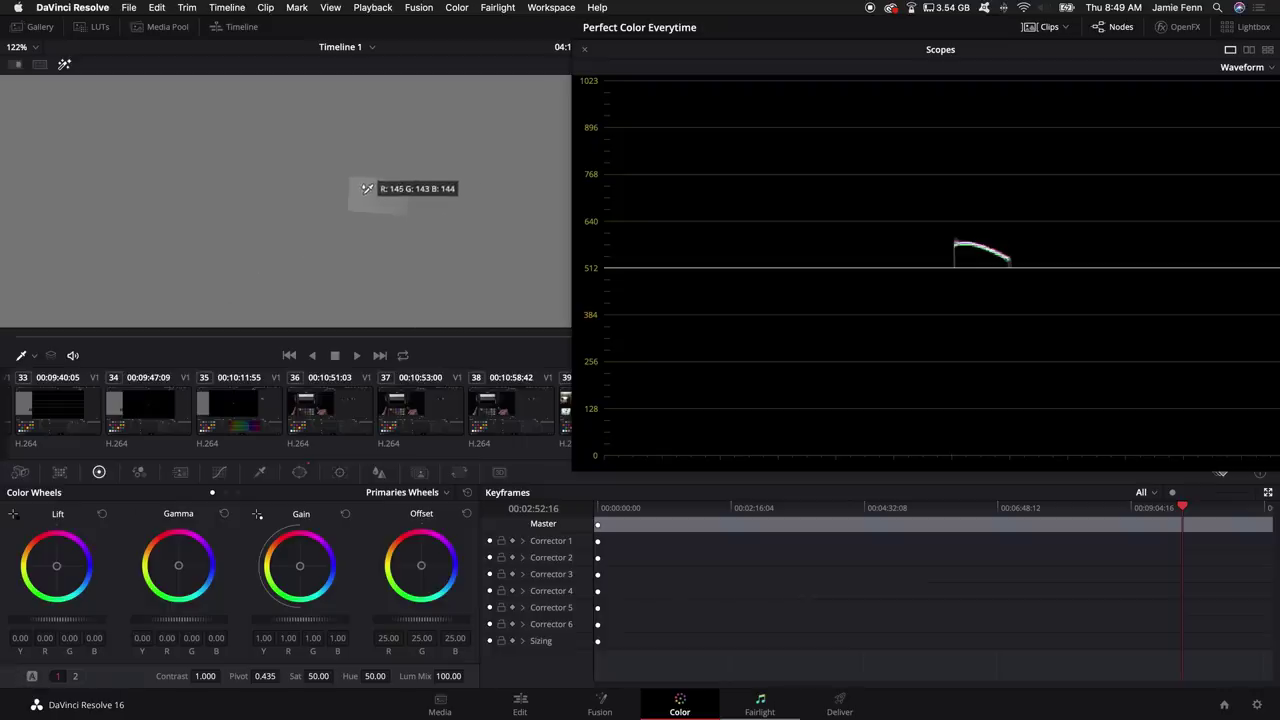
pyautogui.click(369, 184)
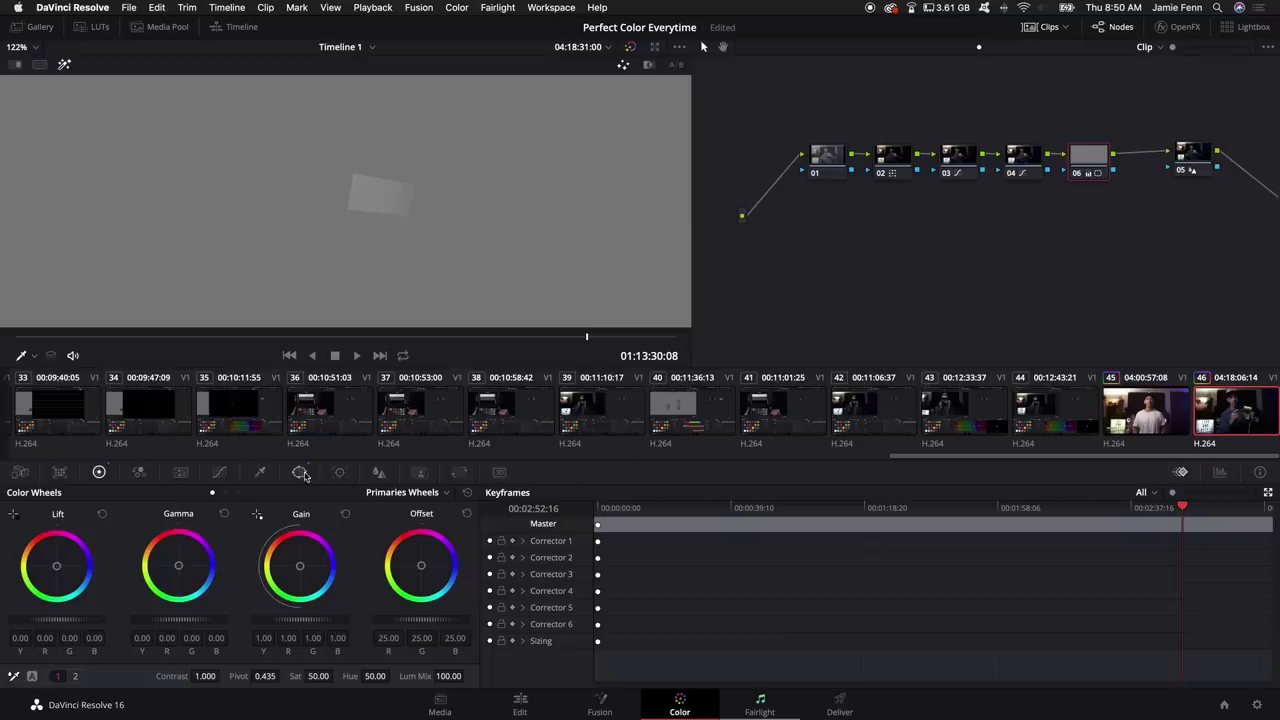
# Disable the white card window and zoom the viewer back out to the full shot
pyautogui.click(300, 473)
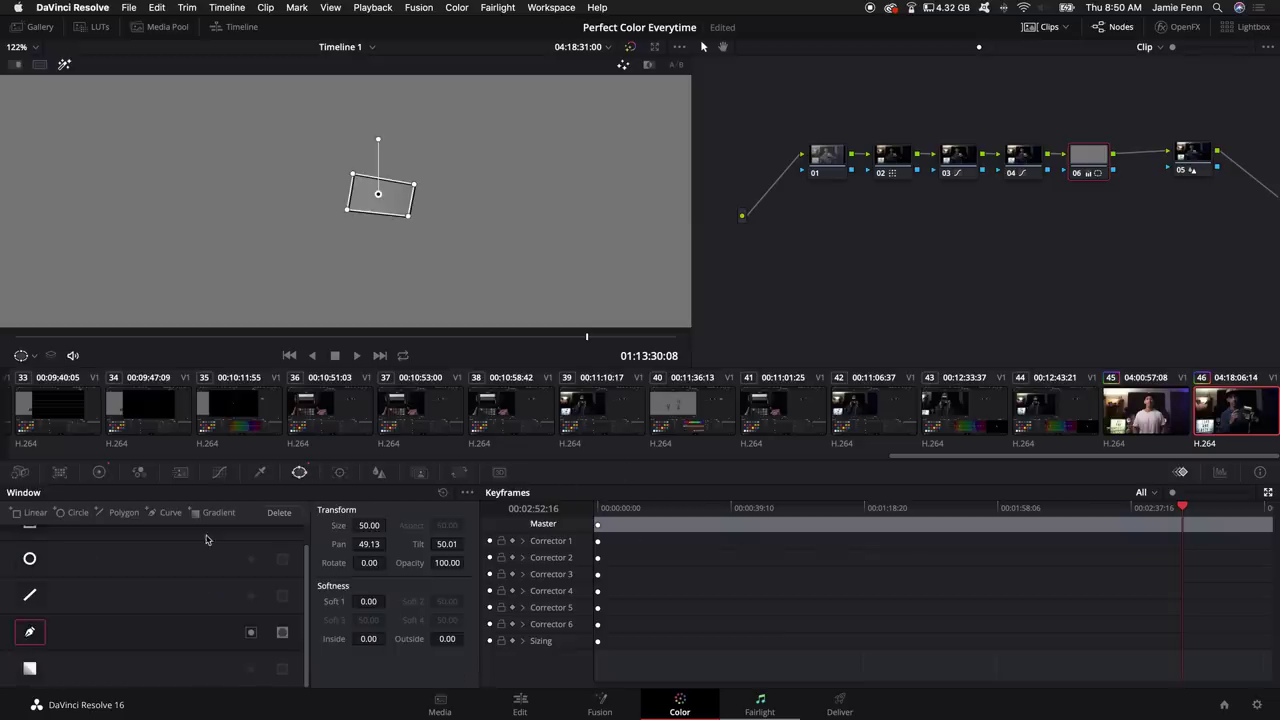
pyautogui.click(30, 632)
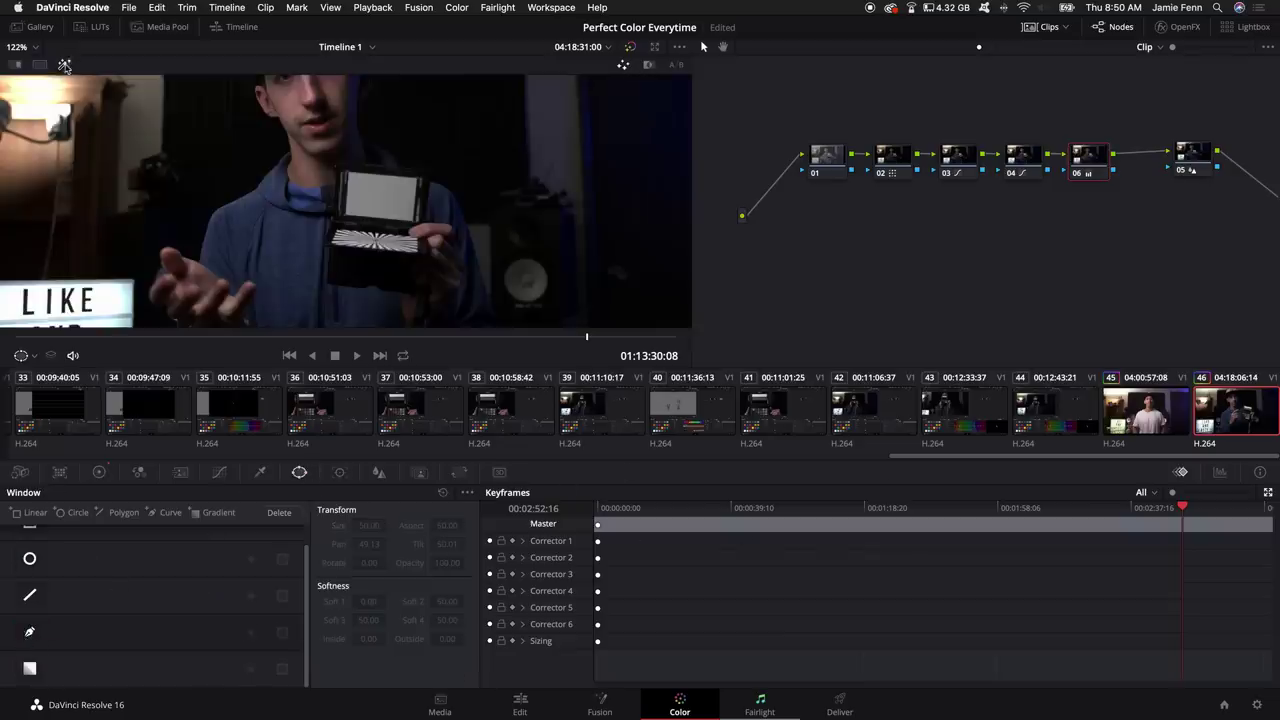
pyautogui.scroll(-5, 514, 258)
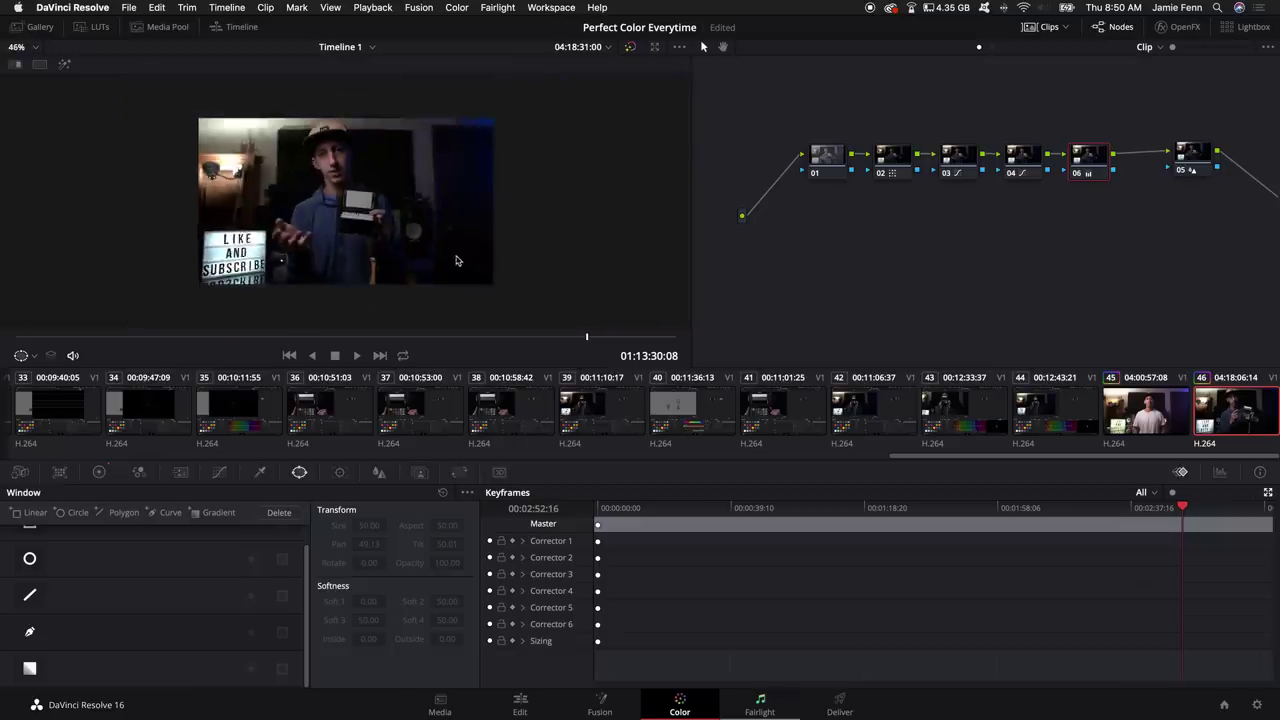
pyautogui.scroll(2, 457, 258)
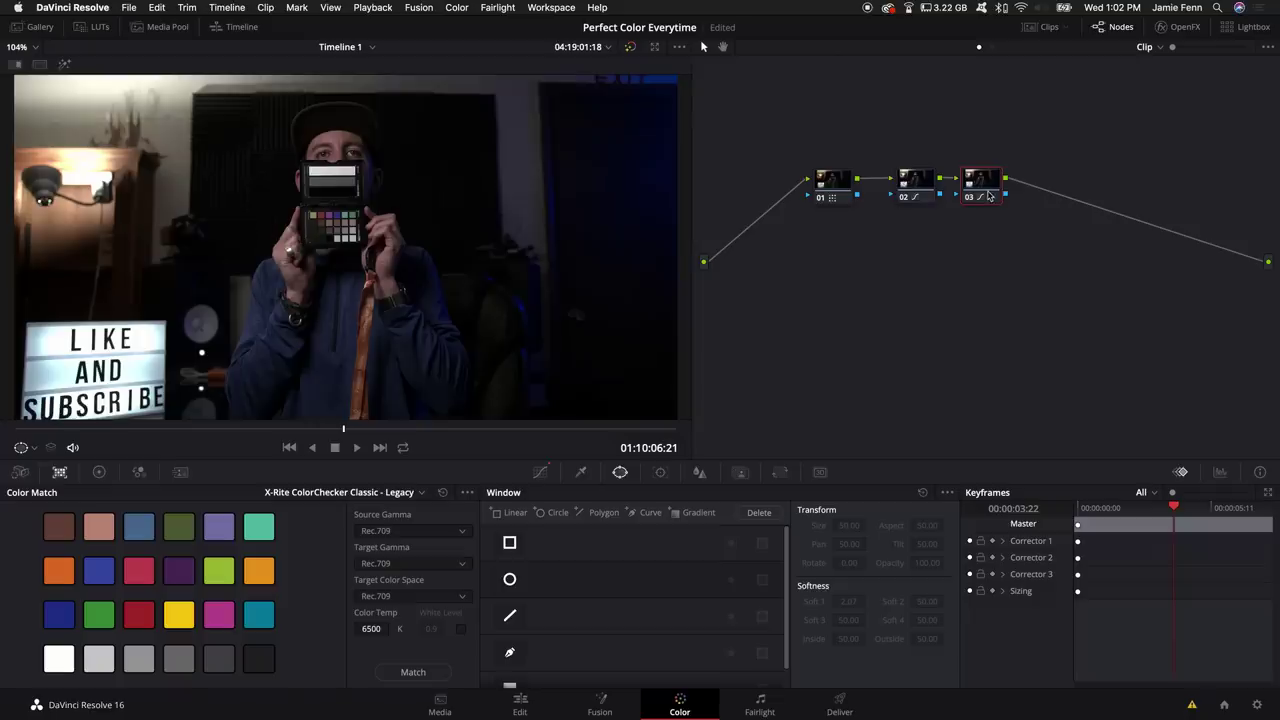
# Add serial node 04 and key face and hand skin tones with the HSL qualifier (hue 38.2, width 16.5)
pyautogui.hotkey('alt', 's')
pyautogui.moveTo(1052, 186); pyautogui.dragTo(1057, 187)
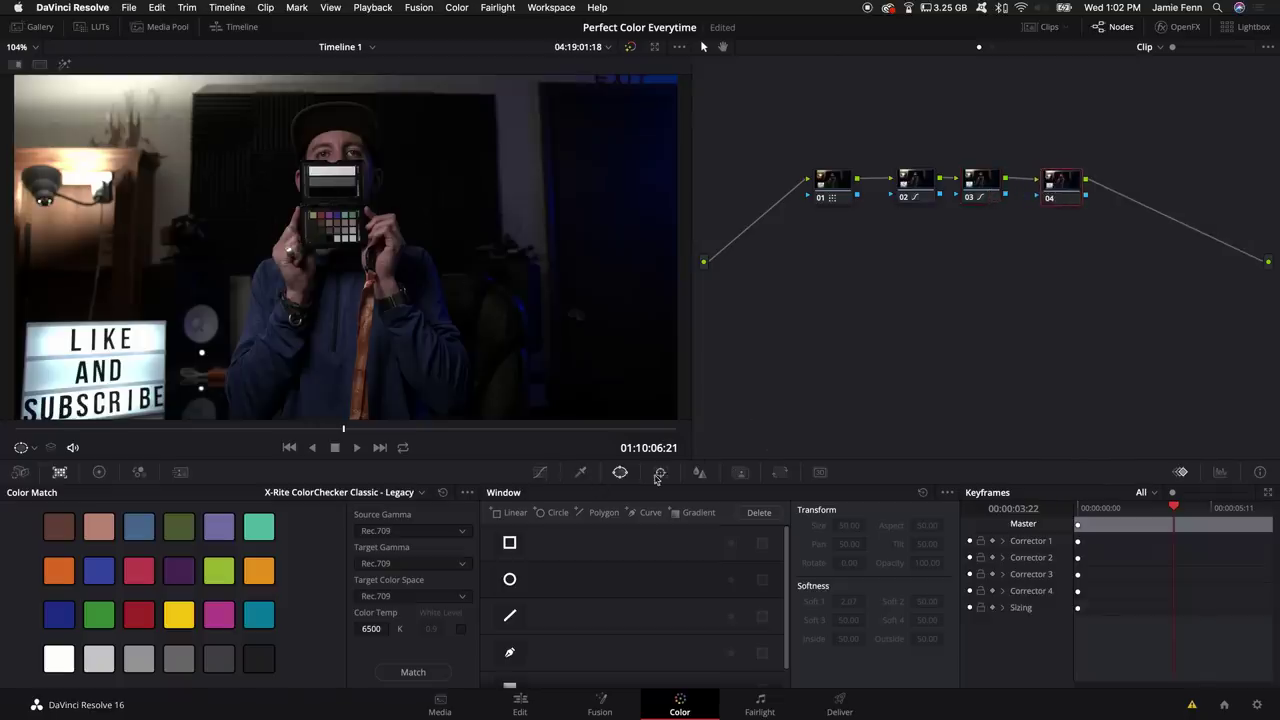
pyautogui.click(581, 472)
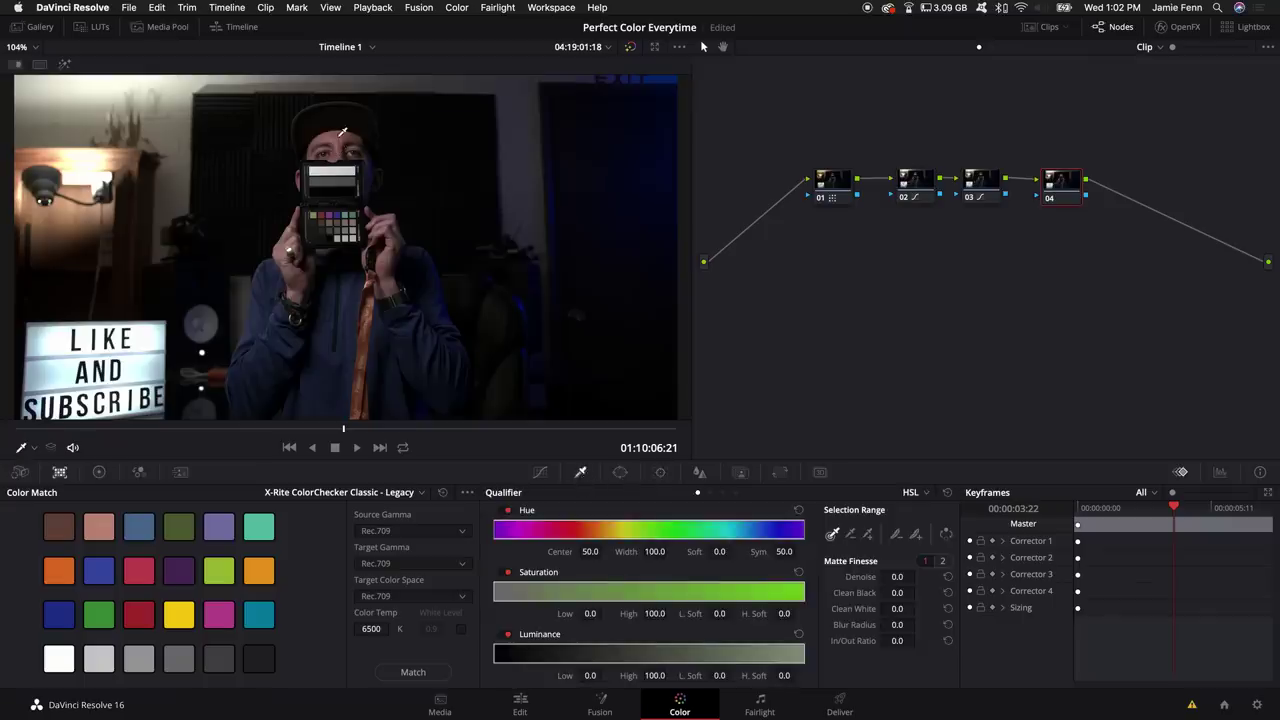
pyautogui.click(342, 131)
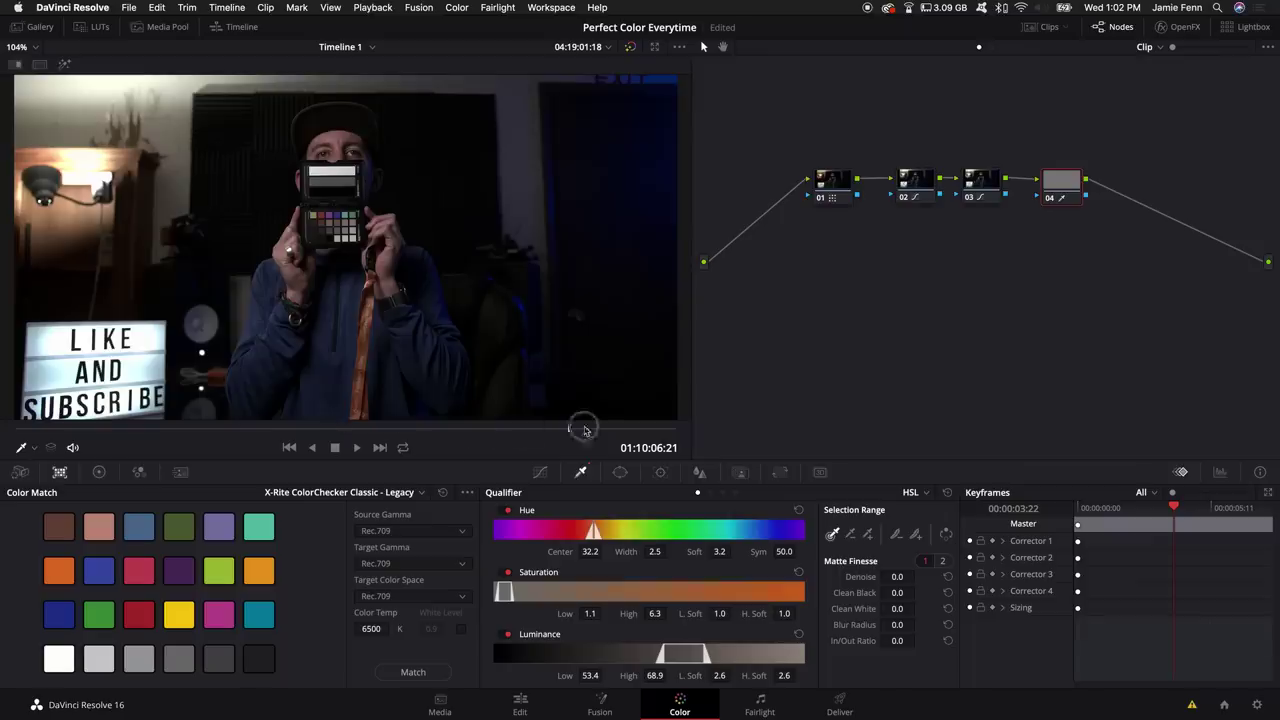
pyautogui.click(266, 432)
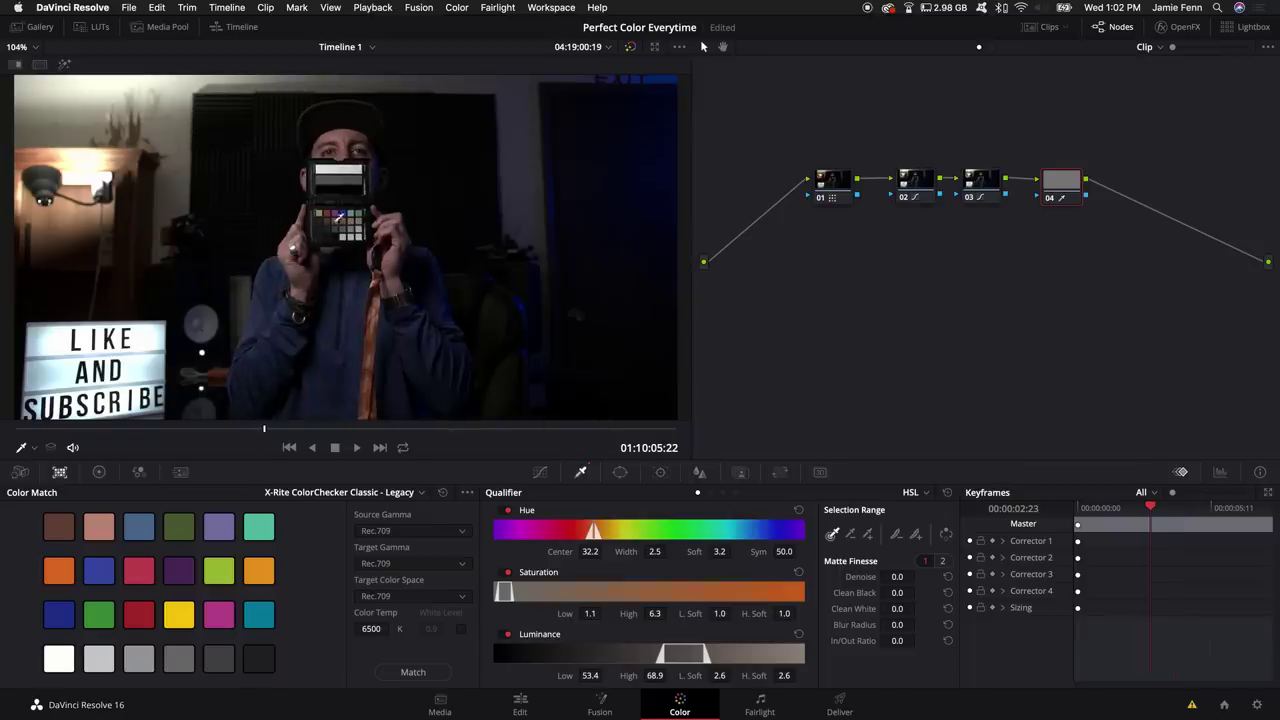
pyautogui.click(64, 64)
pyautogui.scroll(3, 262, 236)
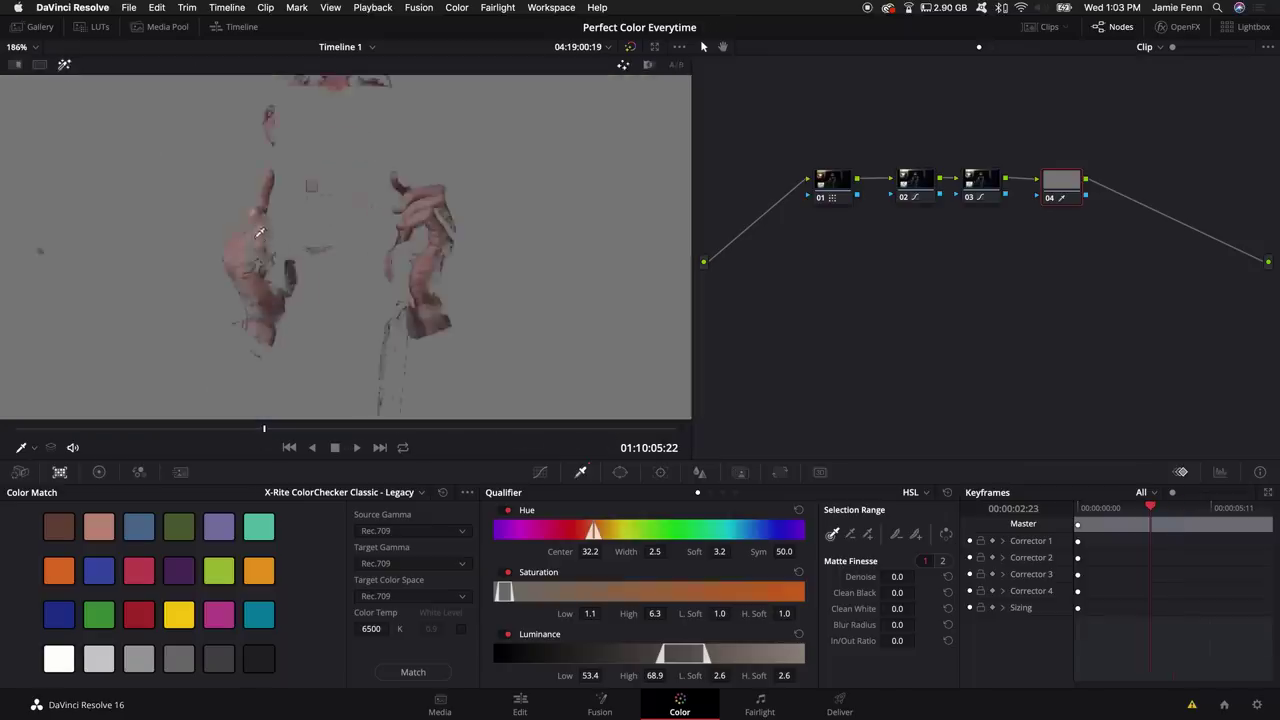
pyautogui.moveTo(259, 232); pyautogui.dragTo(236, 255)
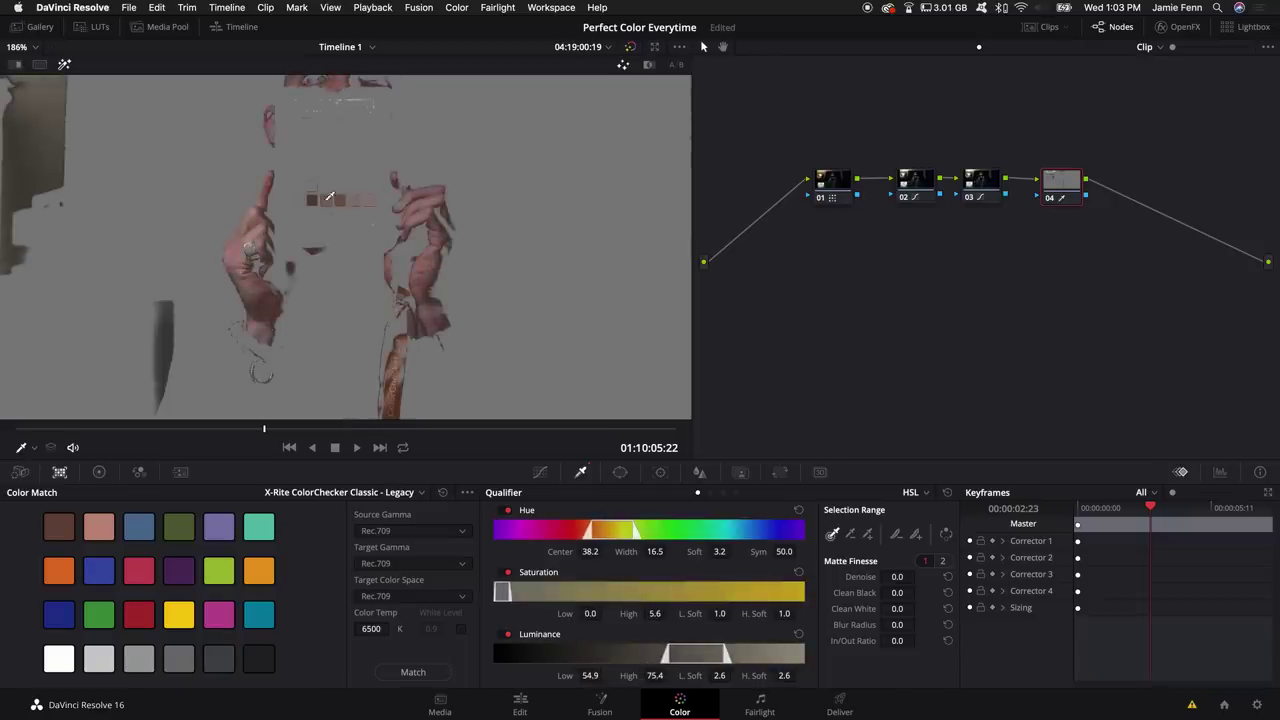
pyautogui.click(1220, 472)
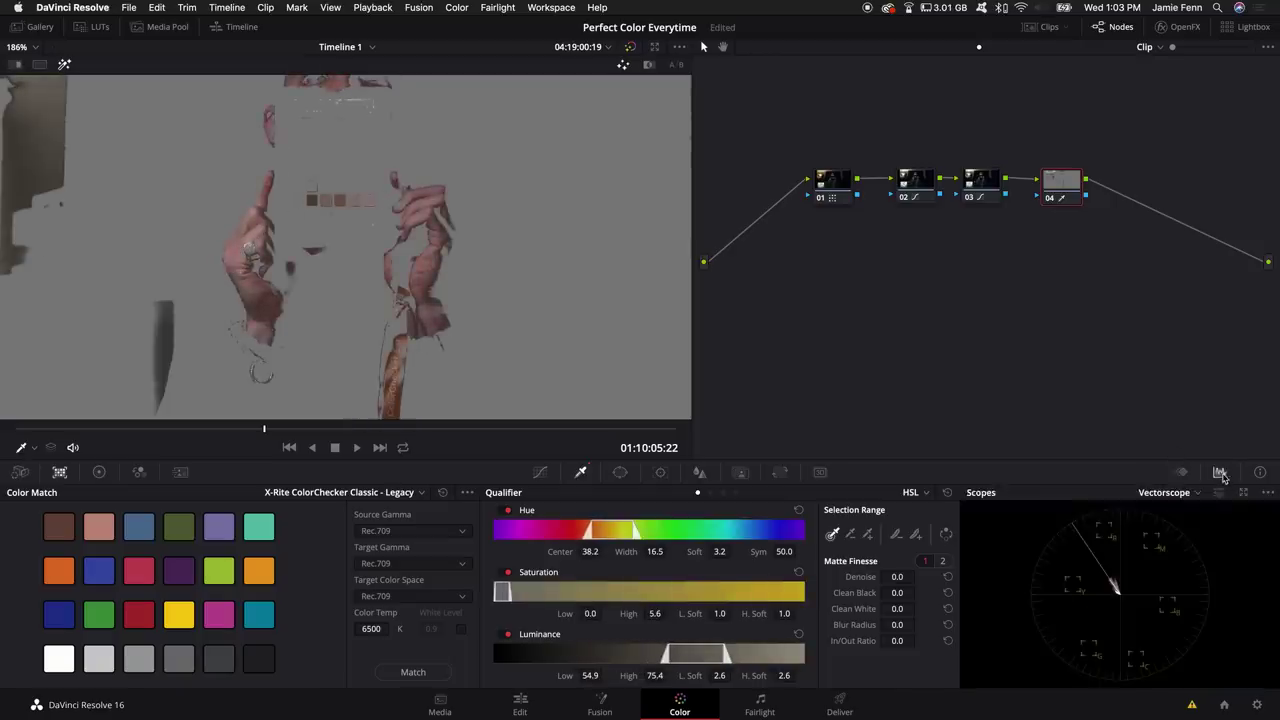
pyautogui.click(1244, 494)
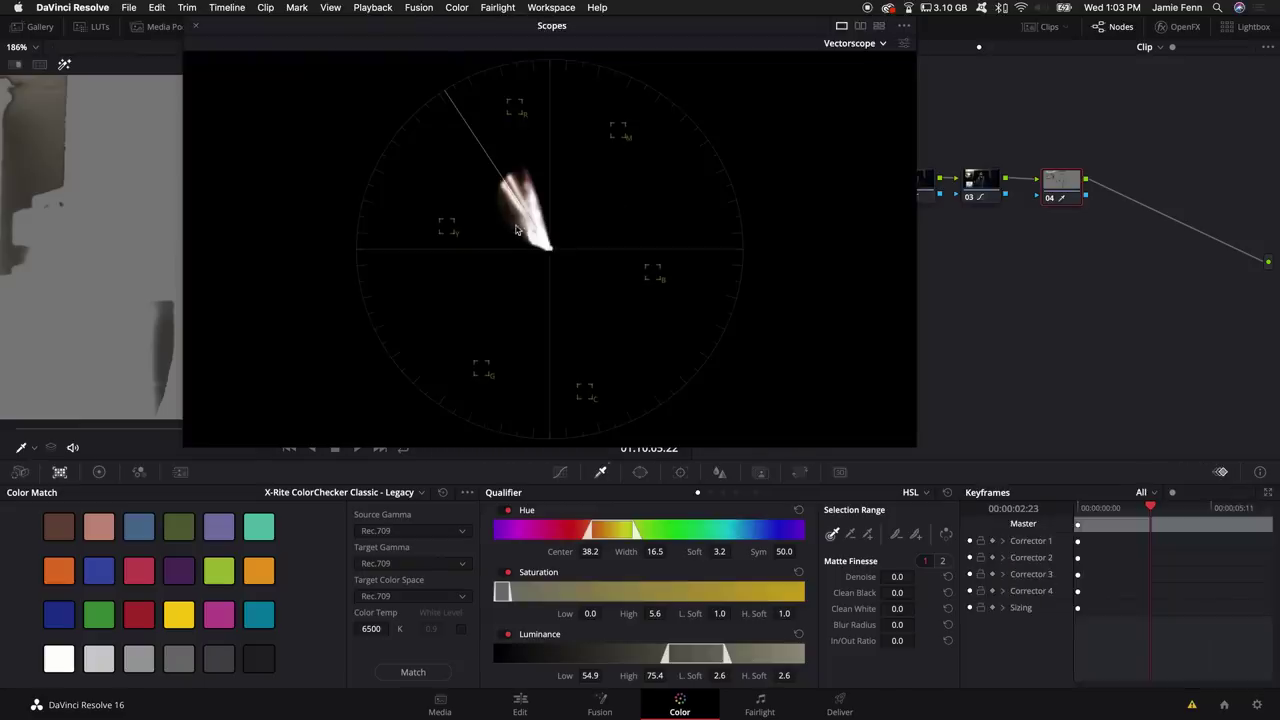
pyautogui.moveTo(323, 34); pyautogui.dragTo(704, 55)
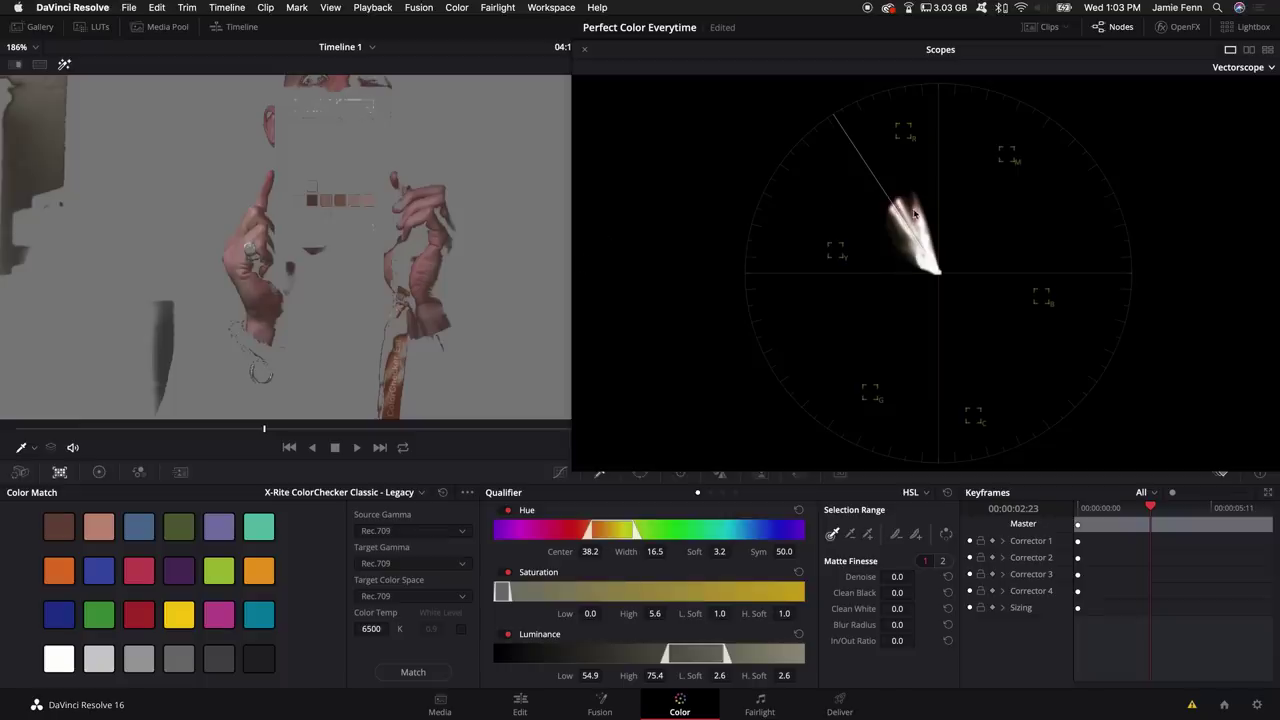
# Sample the skin hue onto node 04's Hue vs Hue curve and rotate it by 14.46, watching the vectorscope
pyautogui.click(585, 49)
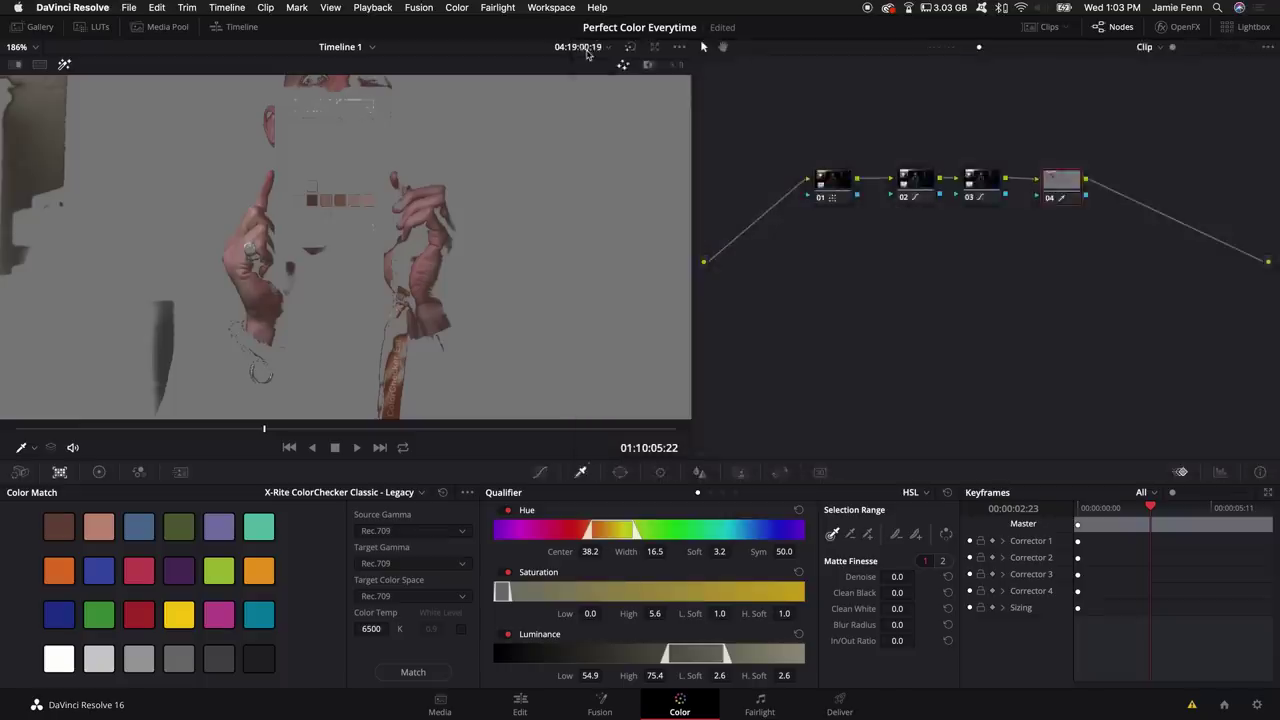
pyautogui.click(540, 474)
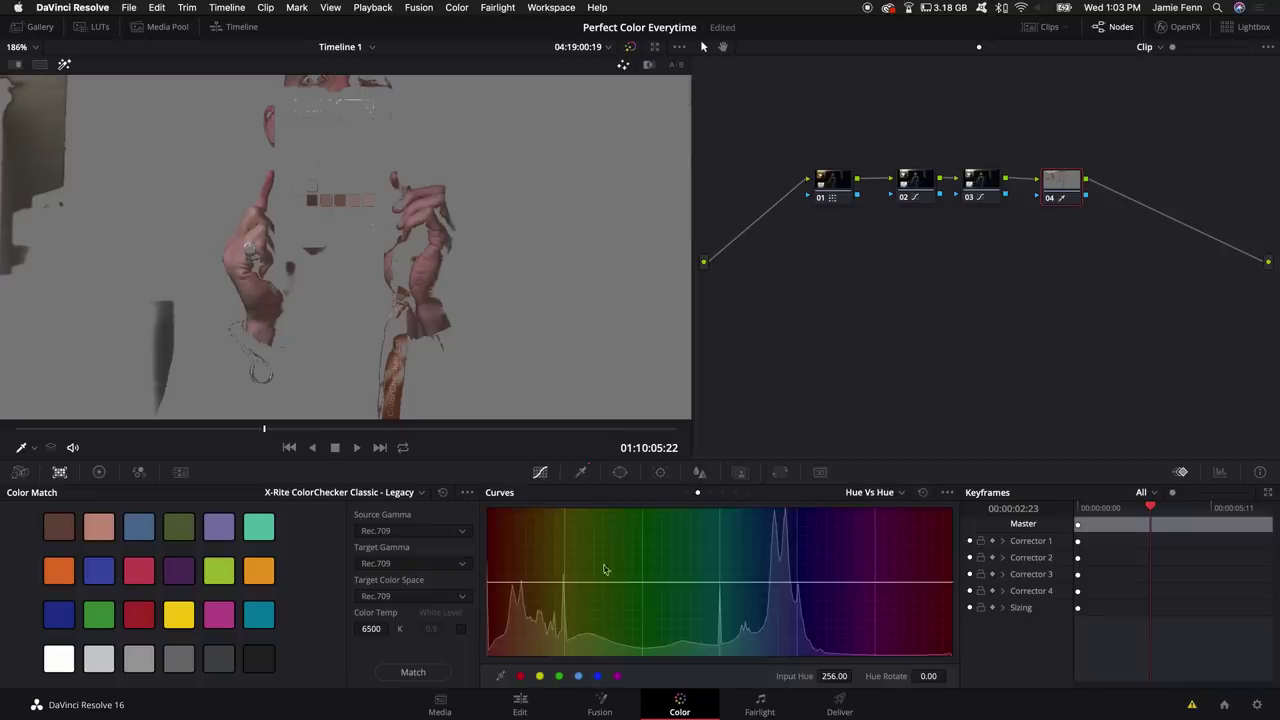
pyautogui.click(501, 676)
pyautogui.click(244, 256)
pyautogui.click(1221, 472)
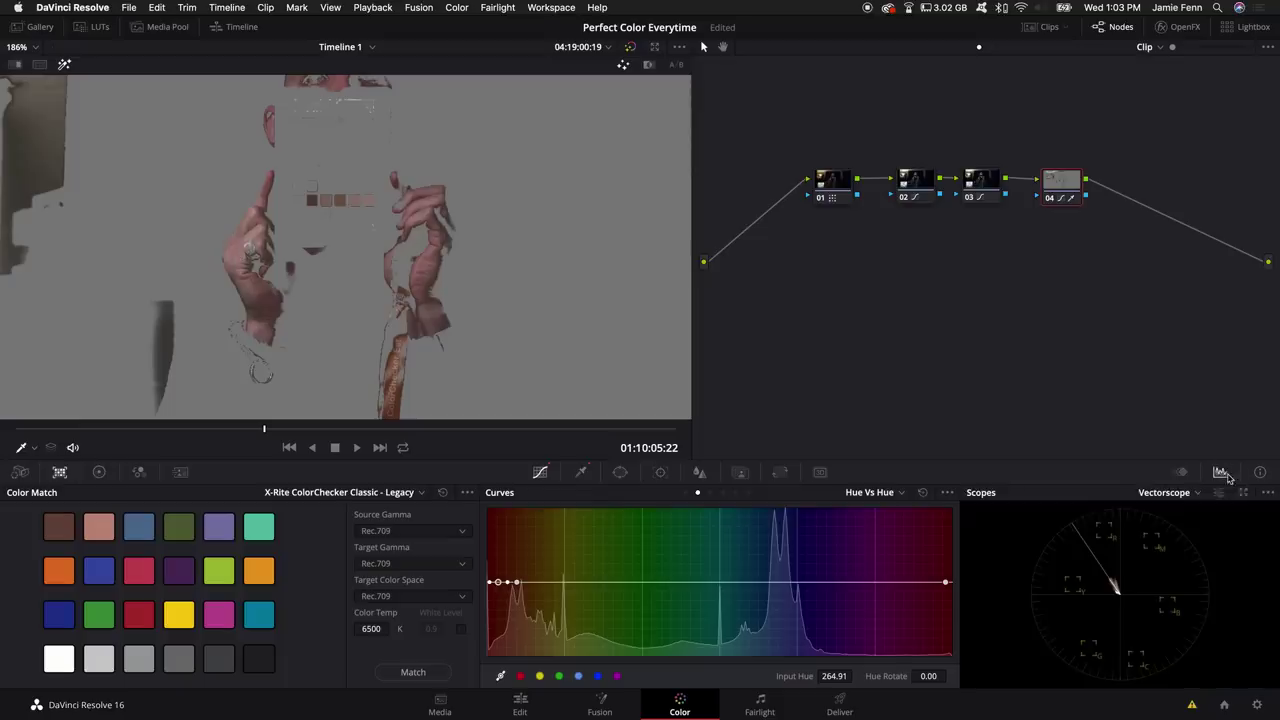
pyautogui.moveTo(498, 586)
pyautogui.mouseDown()
pyautogui.moveTo(498, 570)
pyautogui.moveTo(503, 584)
pyautogui.mouseUp()
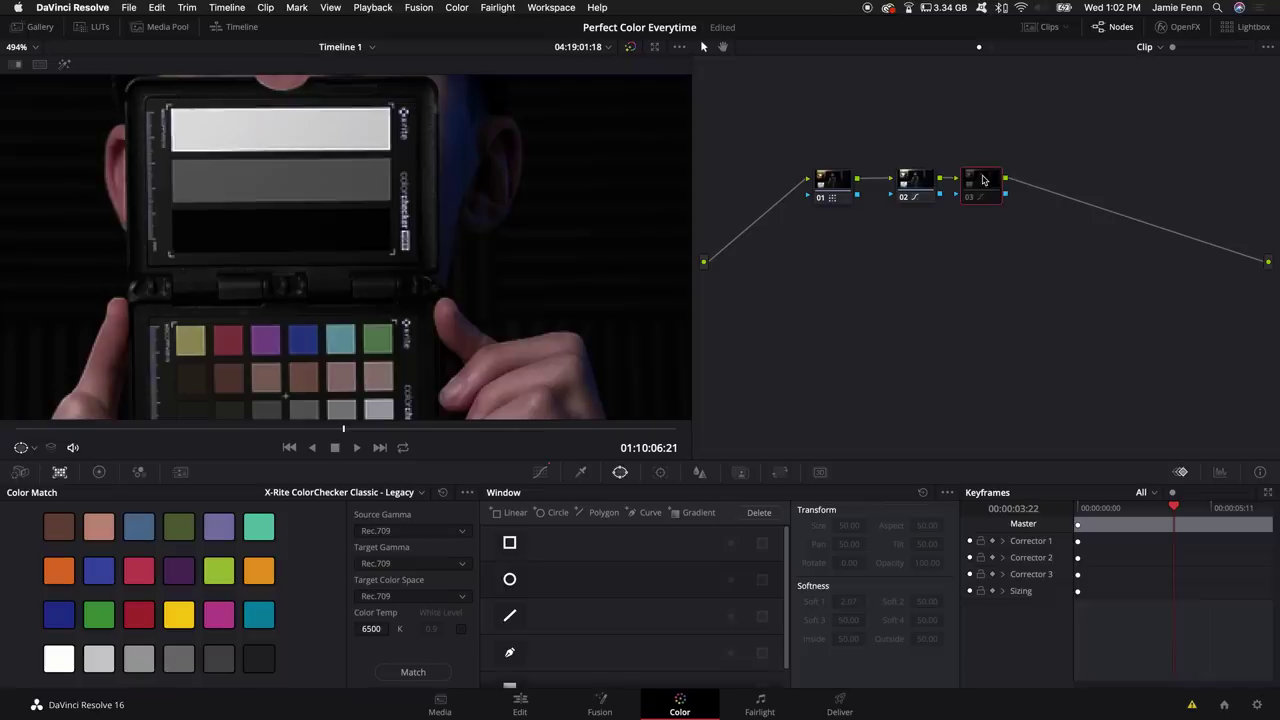
pyautogui.scroll(-10, 267, 367)
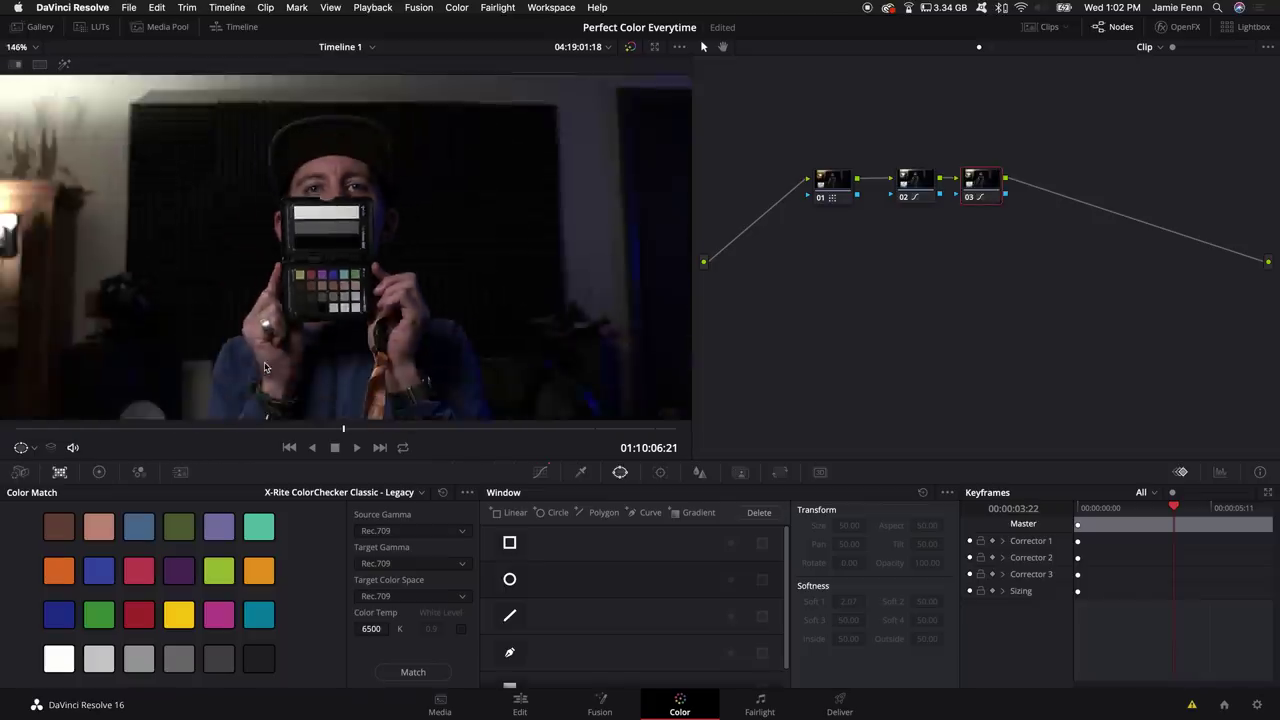
pyautogui.scroll(-2, 267, 367)
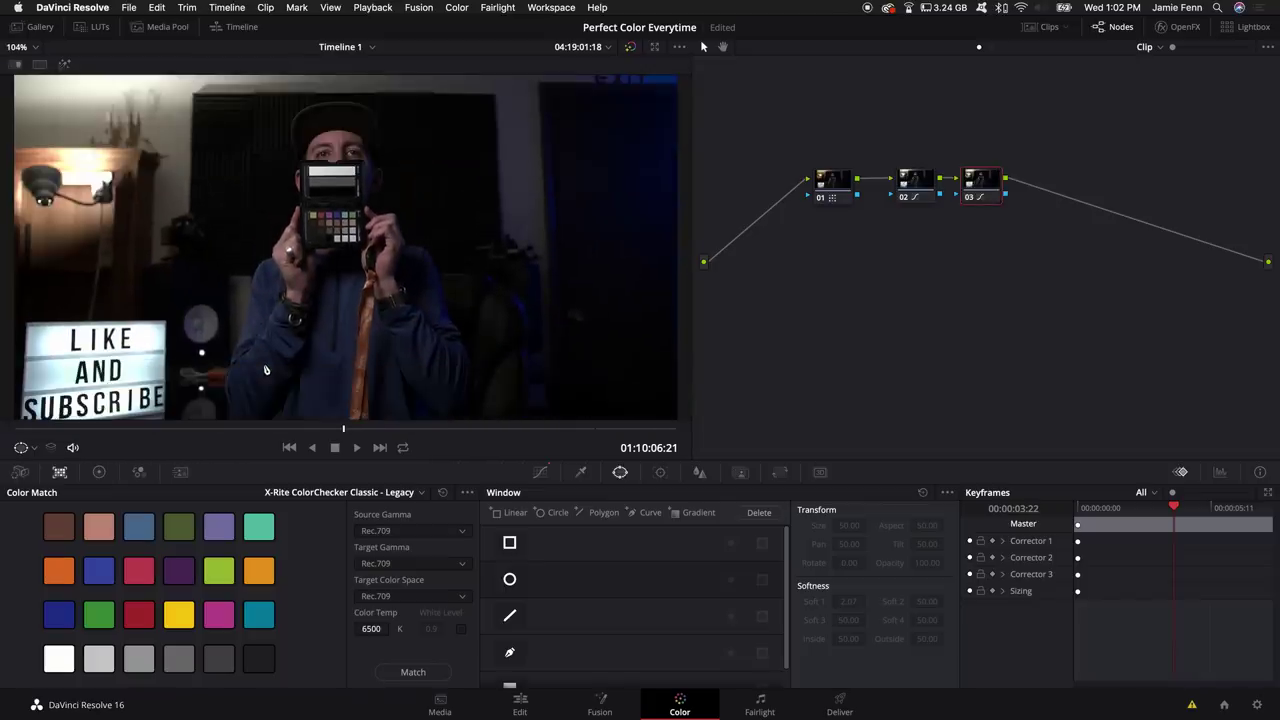